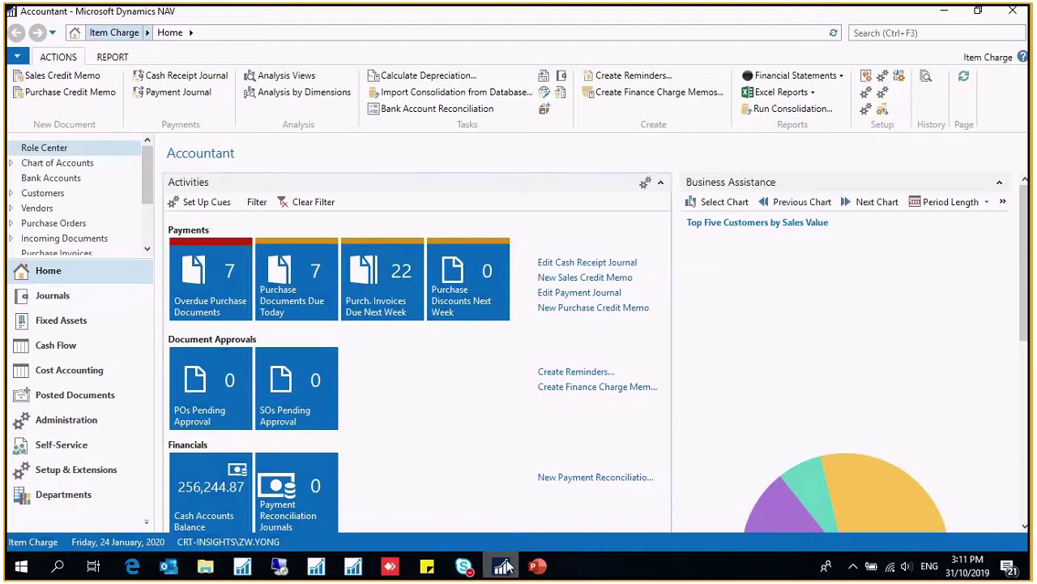
Search for the Item Charges page and open the one under Financial Management/Inventory/Setup
{"action": "left_click", "coordinate": [900, 33]}
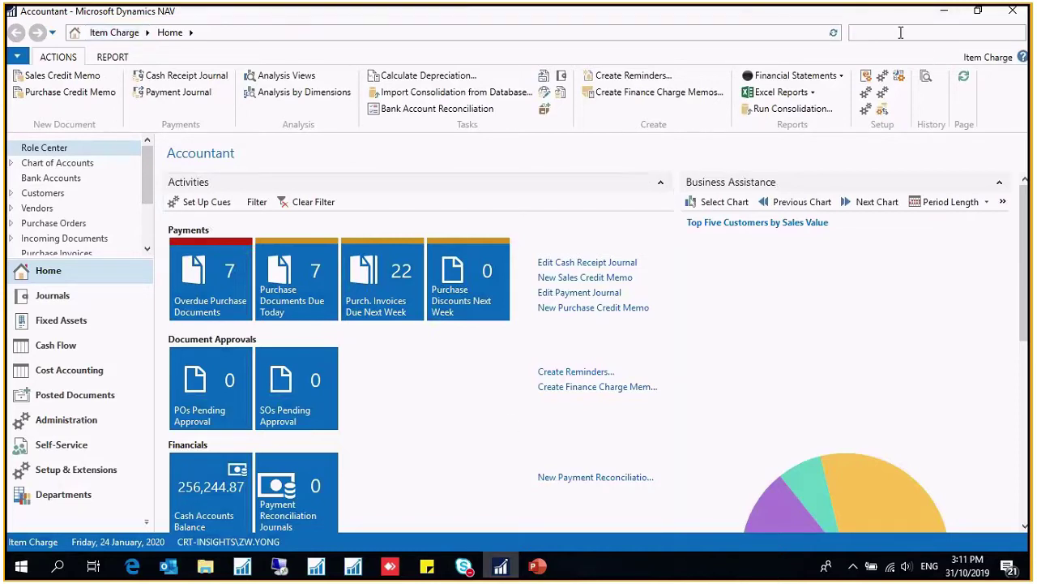
{"action": "type", "text": "item char"}
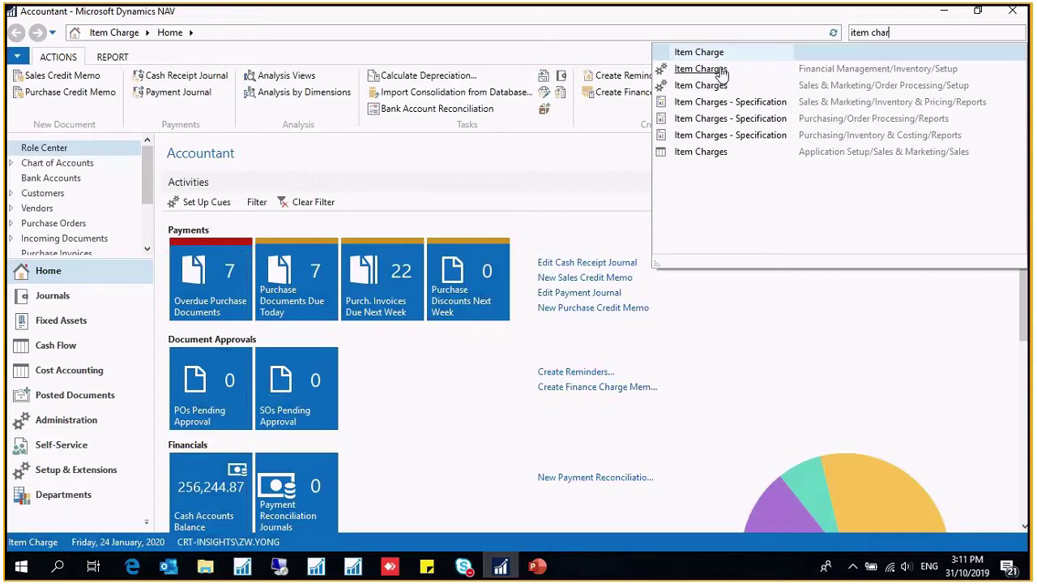
{"action": "left_click", "coordinate": [701, 69]}
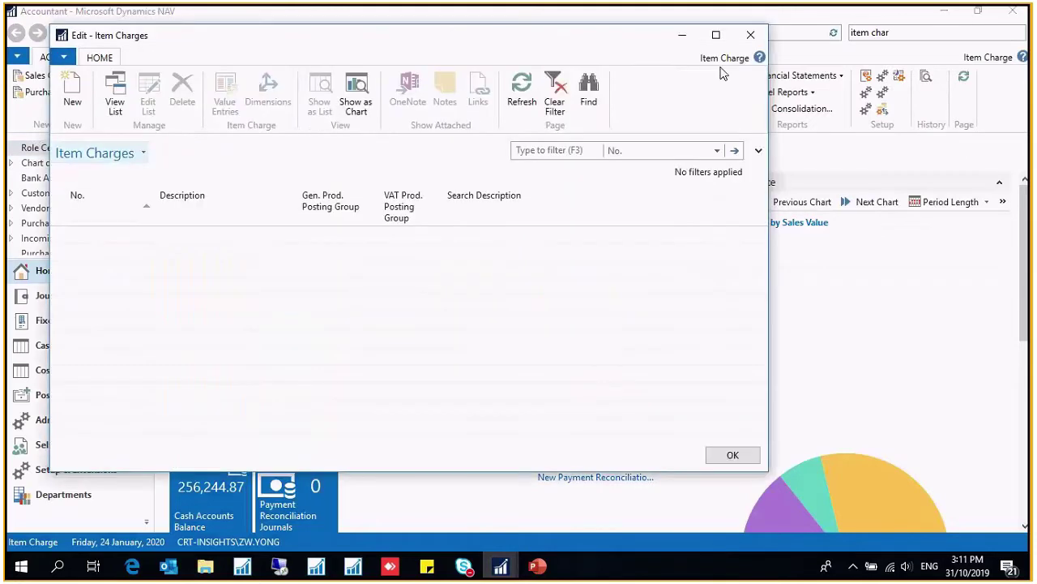
{"action": "left_click", "coordinate": [322, 169]}
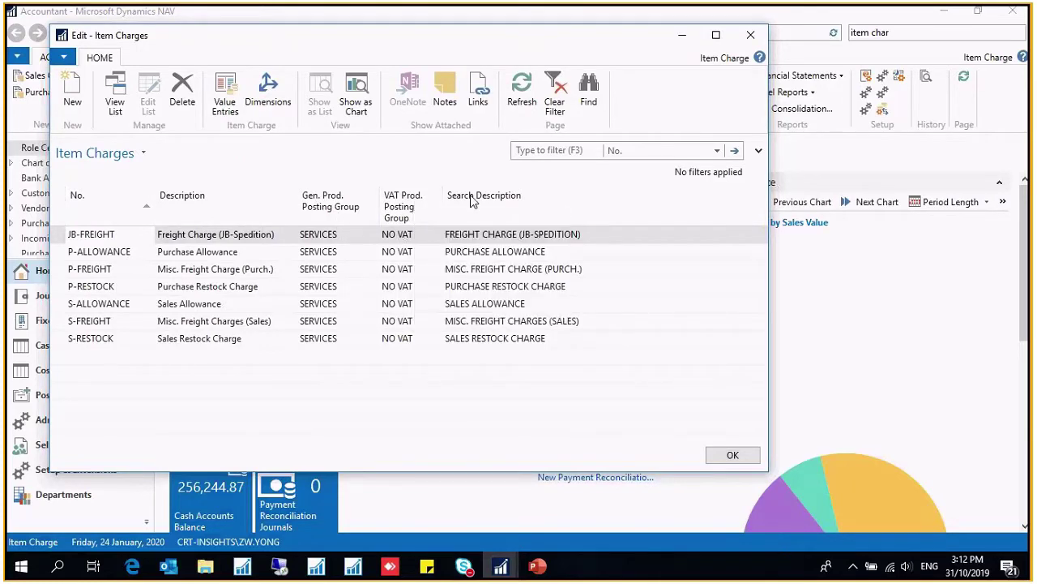
Add a new item charge numbered INSURANCE with the description "Insurenace for Cargo Shipment"
{"action": "left_click", "coordinate": [122, 357]}
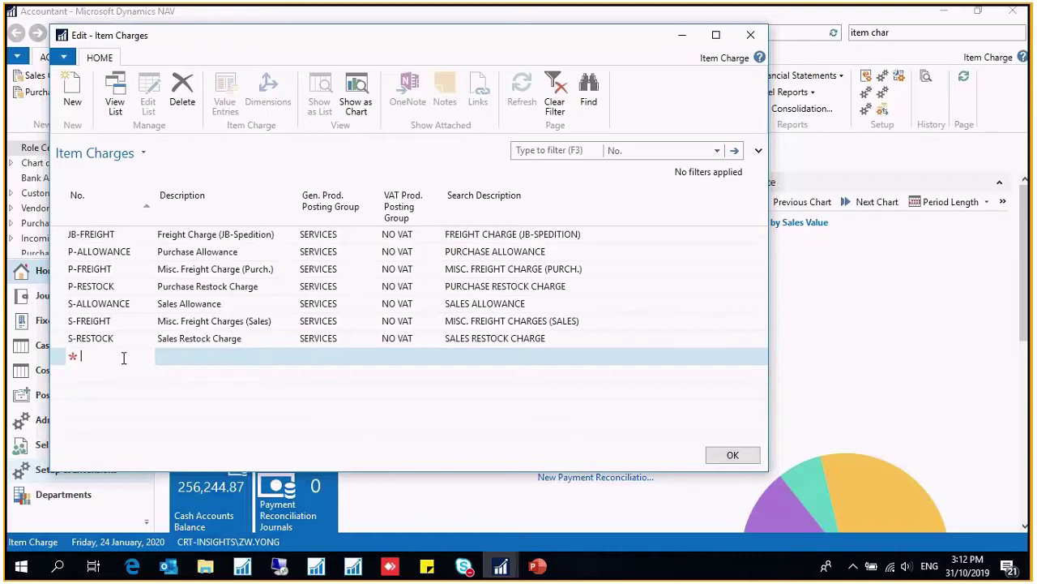
{"action": "type", "text": "Insure"}
{"action": "type", "text": "nce"}
{"action": "left_click", "coordinate": [191, 353]}
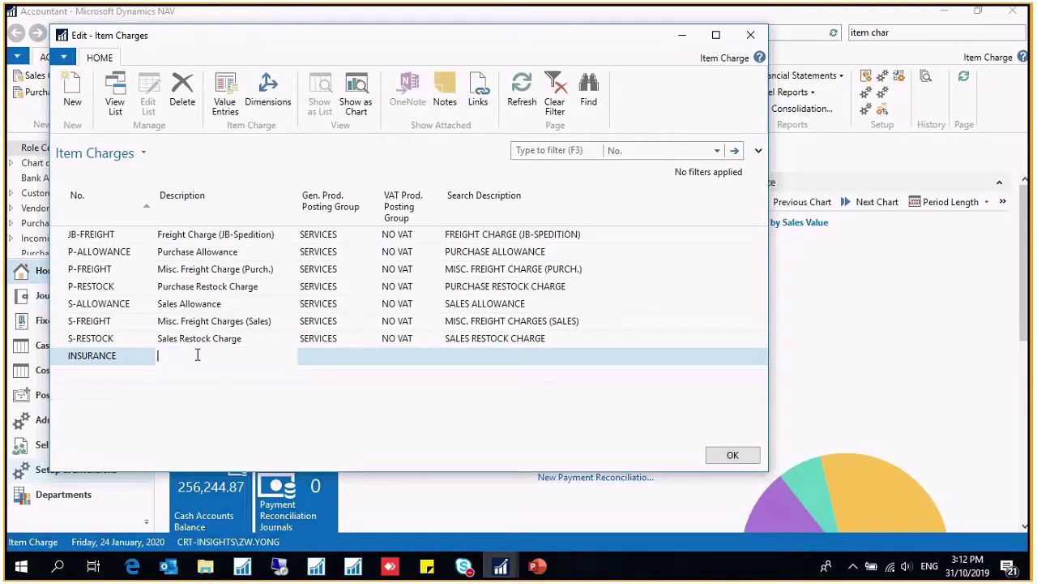
{"action": "type", "text": "i"}
{"action": "key", "text": "BackSpace"}
{"action": "type", "text": "Insurenace for Cargo Shipment"}
{"action": "left_click_drag", "start_coordinate": [291, 357], "coordinate": [165, 419]}
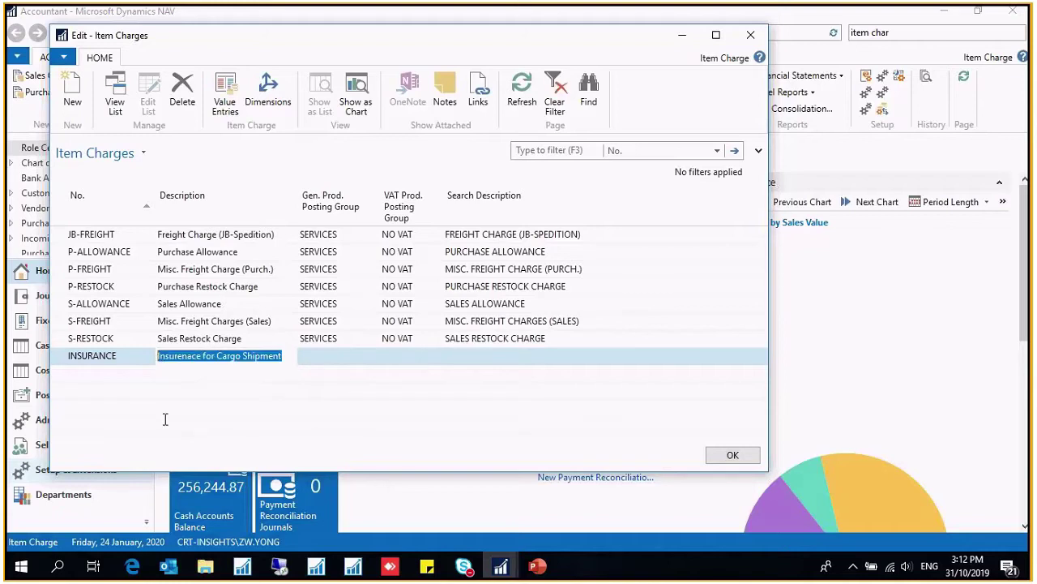
{"action": "left_click", "coordinate": [132, 363]}
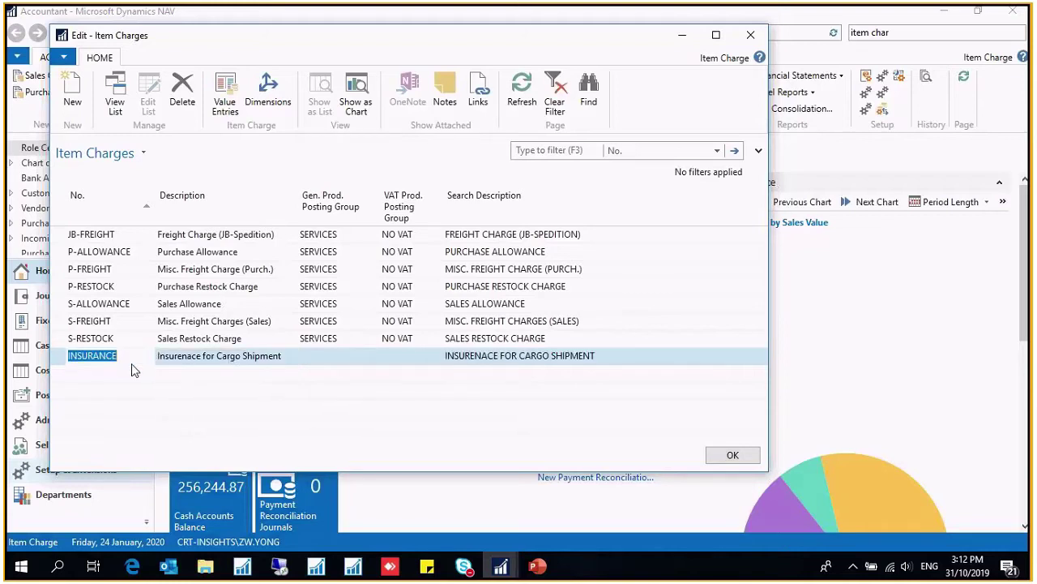
Shorten the search description of the INSURANCE item charge to "INSURENACE FOR CARGO"
{"action": "left_click", "coordinate": [285, 359]}
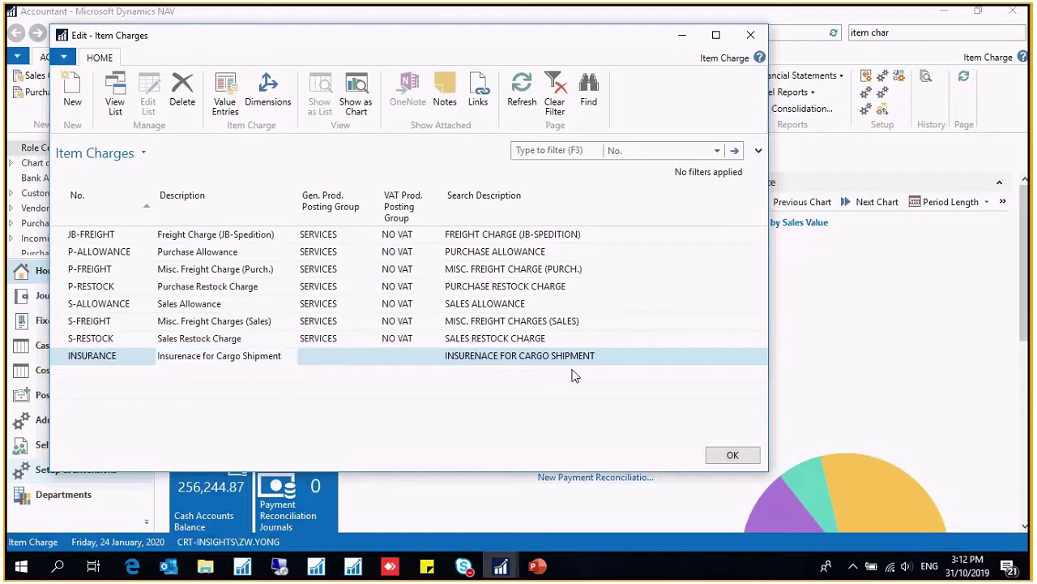
{"action": "left_click", "coordinate": [602, 354]}
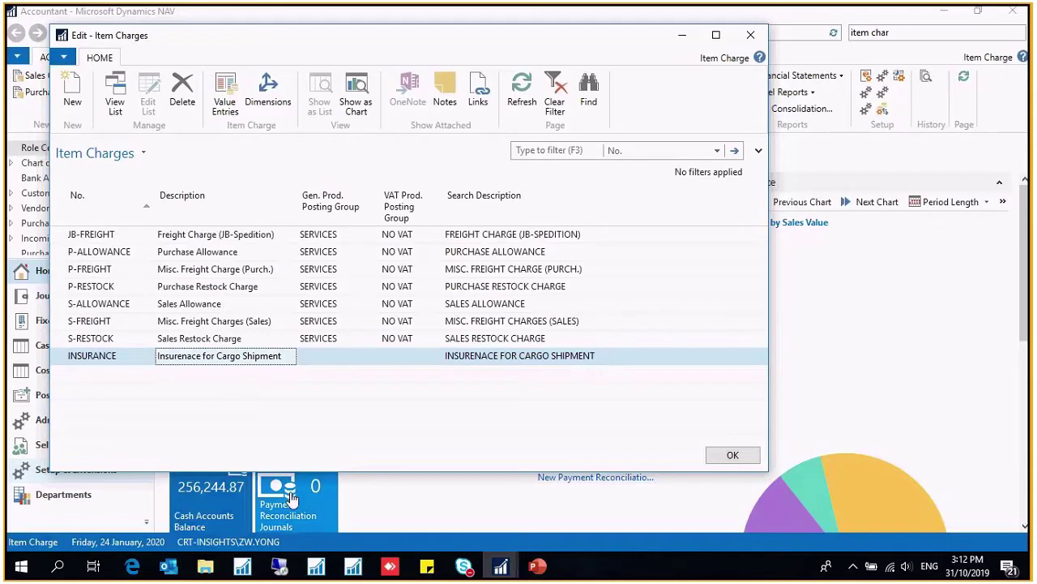
{"action": "left_click", "coordinate": [290, 361]}
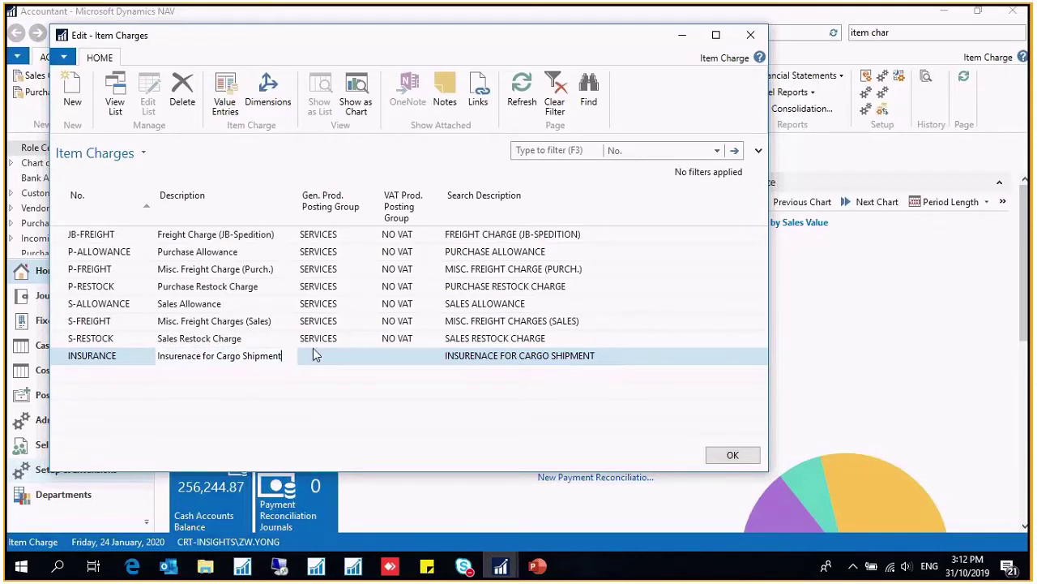
{"action": "left_click", "coordinate": [531, 357]}
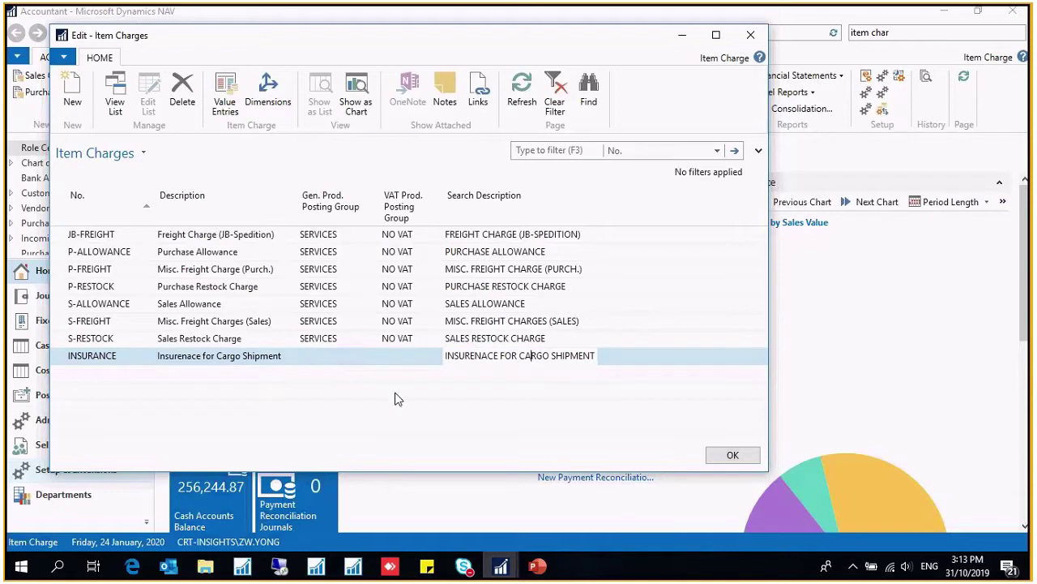
{"action": "left_click", "coordinate": [597, 356]}
{"action": "key", "text": "BackSpace"}
{"action": "key", "text": "BackSpace"}
{"action": "key", "text": "BackSpace"}
{"action": "key", "text": "BackSpace"}
{"action": "key", "text": "BackSpace"}
{"action": "key", "text": "BackSpace"}
{"action": "key", "text": "BackSpace"}
{"action": "key", "text": "BackSpace"}
Set the Gen. Prod. Posting Group of the INSURANCE charge to SERVICES
{"action": "left_click", "coordinate": [312, 356]}
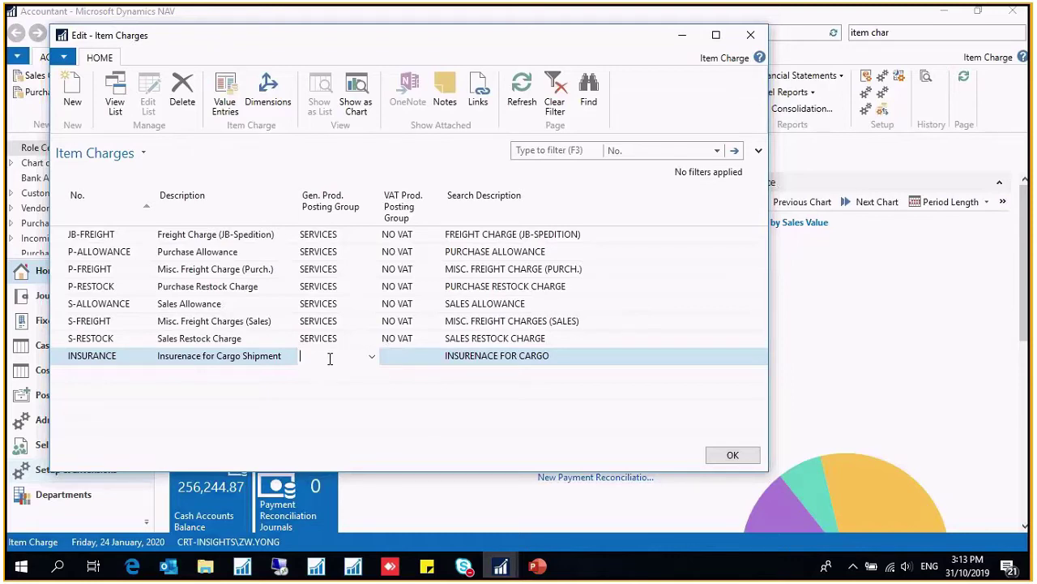
{"action": "key", "text": "F8"}
{"action": "left_click", "coordinate": [346, 357]}
Set the VAT Prod. Posting Group of the INSURANCE charge to NO VAT
{"action": "left_click", "coordinate": [407, 356]}
{"action": "type", "text": "VAT10"}
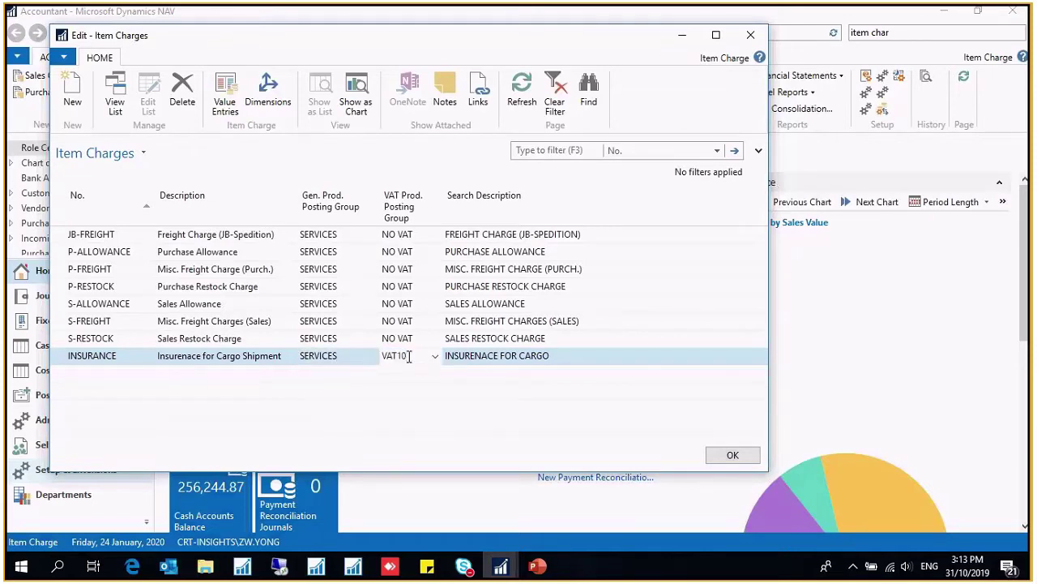
{"action": "left_click_drag", "start_coordinate": [415, 360], "coordinate": [331, 386]}
{"action": "key", "text": "F8"}
{"action": "left_click", "coordinate": [415, 357]}
{"action": "left_click", "coordinate": [417, 375]}
{"action": "left_click", "coordinate": [430, 355]}
{"action": "key", "text": "Tab"}
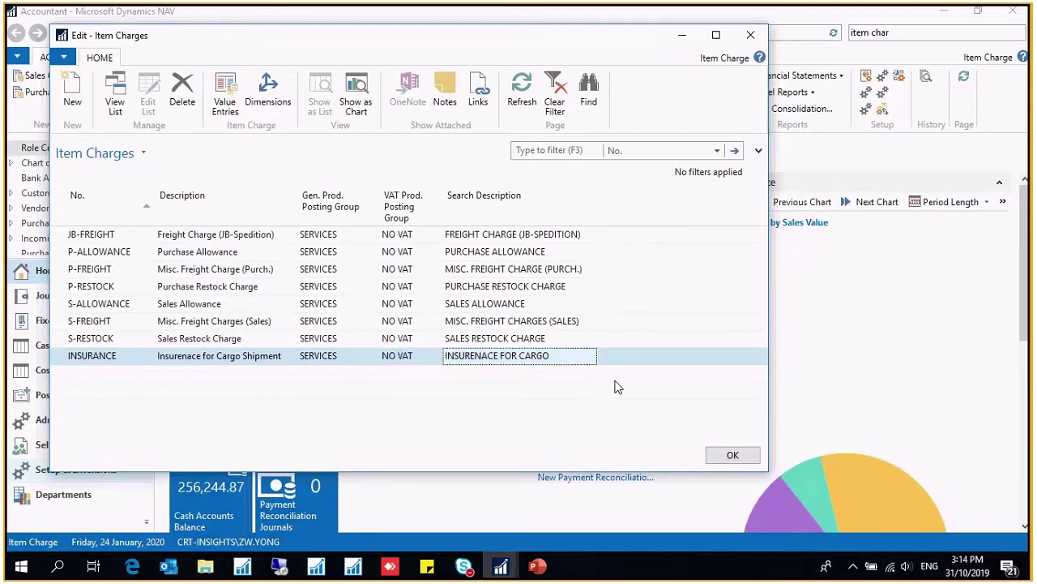
{"action": "left_click", "coordinate": [127, 361]}
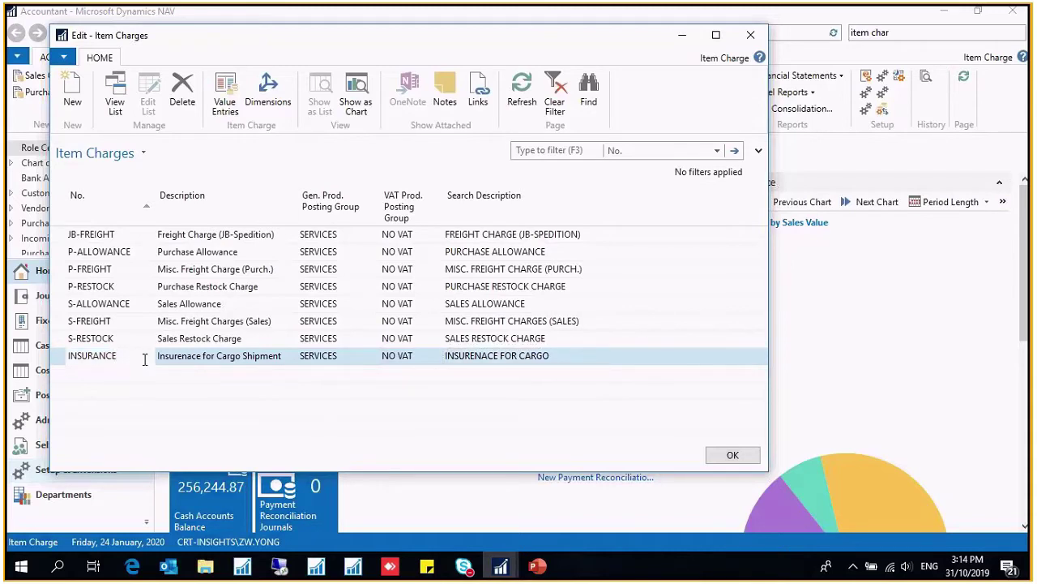
{"action": "left_click", "coordinate": [227, 359]}
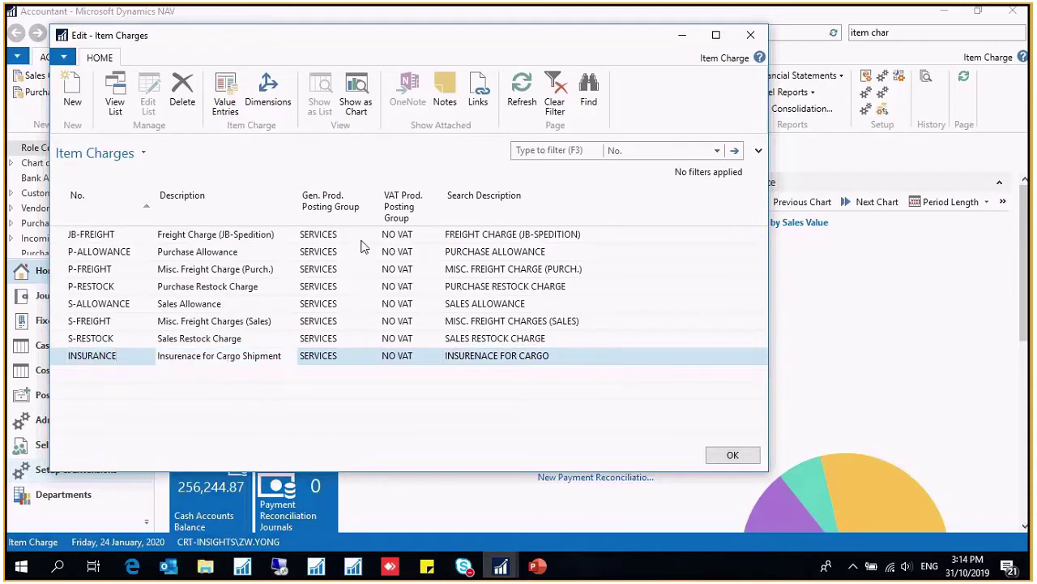
{"action": "left_click", "coordinate": [343, 361]}
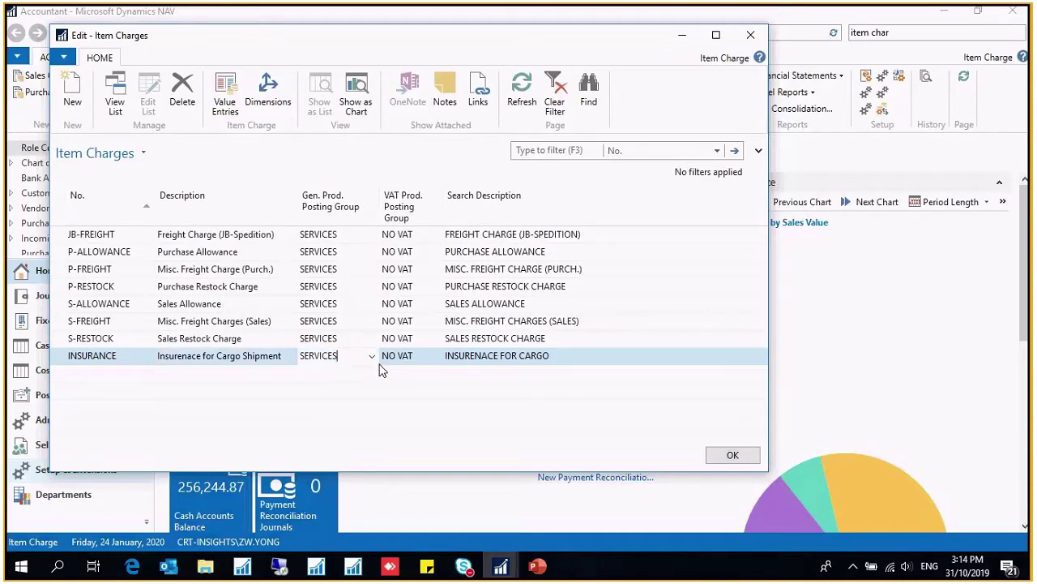
{"action": "left_click", "coordinate": [417, 360]}
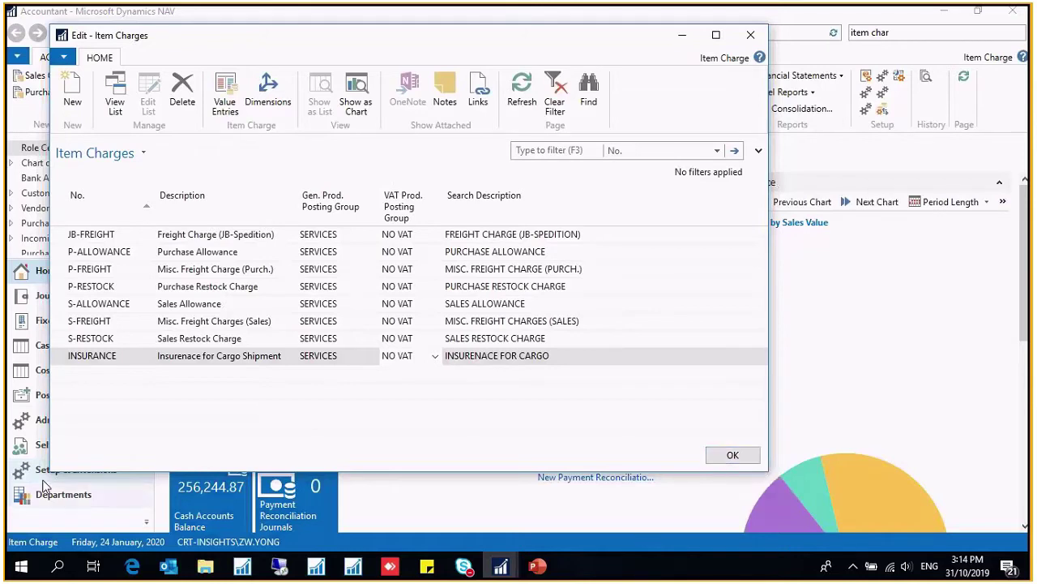
{"action": "left_click", "coordinate": [55, 362]}
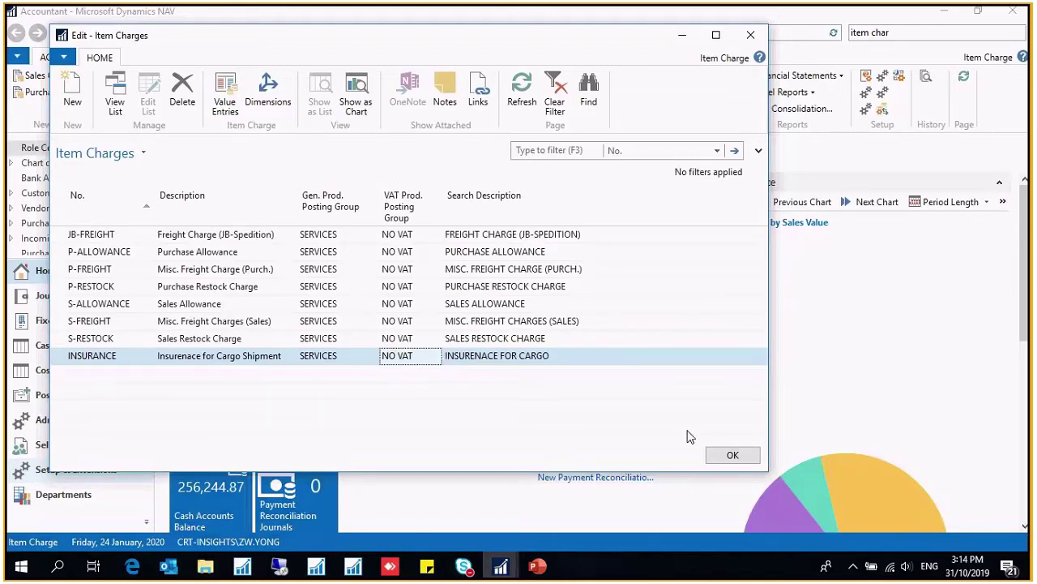
Close the Item Charges list and switch to the PowerPoint presentation, showing the Costing Method slide
{"action": "left_click", "coordinate": [721, 454]}
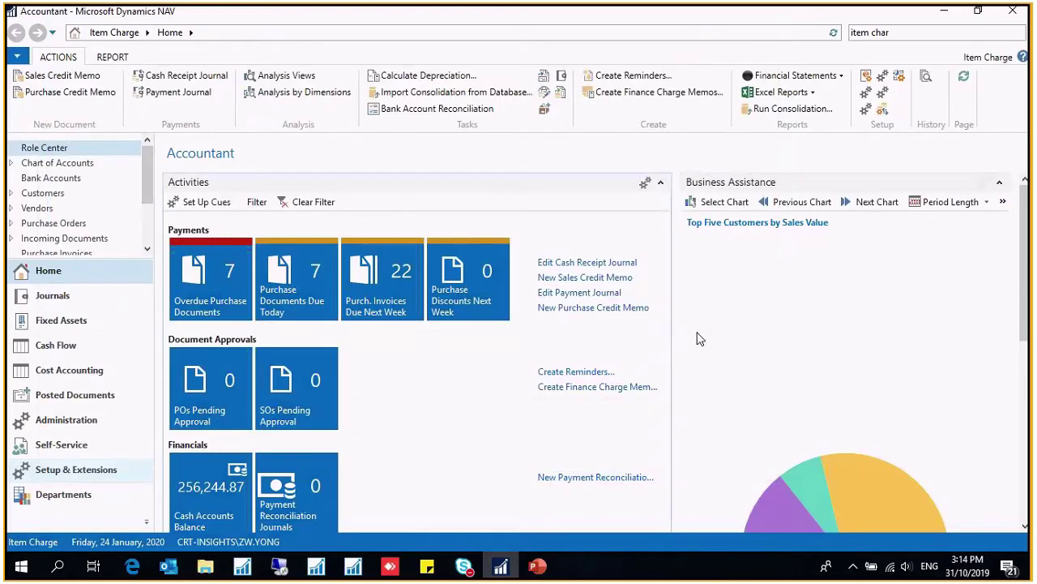
{"action": "left_click", "coordinate": [535, 567]}
{"action": "left_click", "coordinate": [86, 494]}
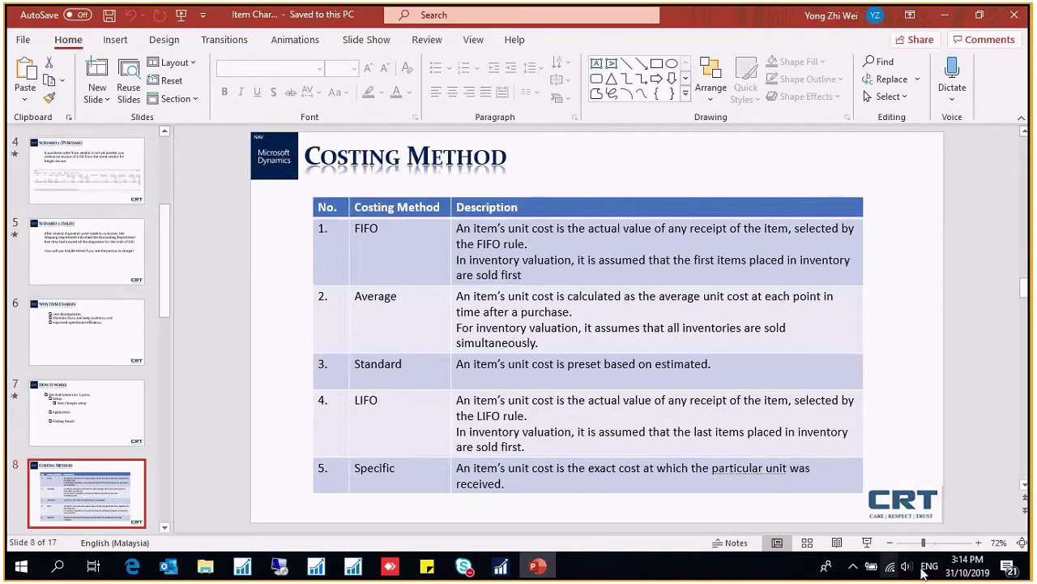
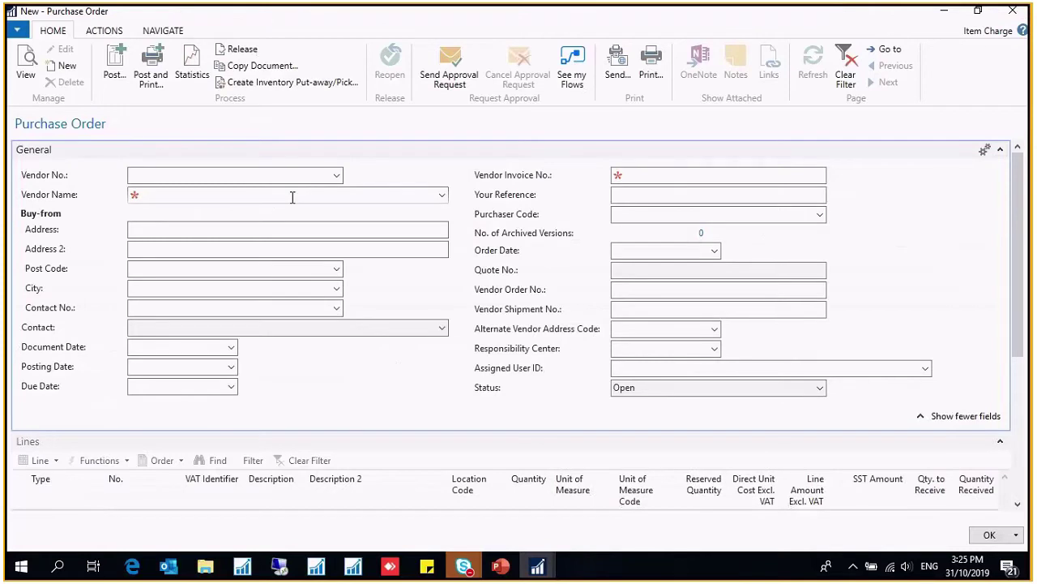
Choose London Postmaster as the vendor of the new purchase order by its vendor number
{"action": "left_click", "coordinate": [297, 177]}
{"action": "type", "text": "10000"}
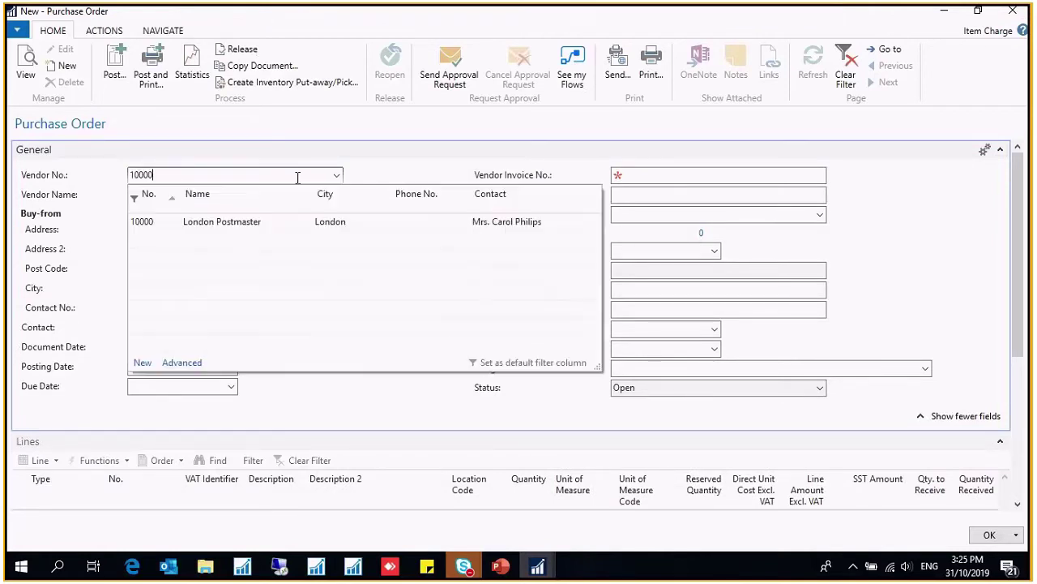
{"action": "key", "text": "Tab"}
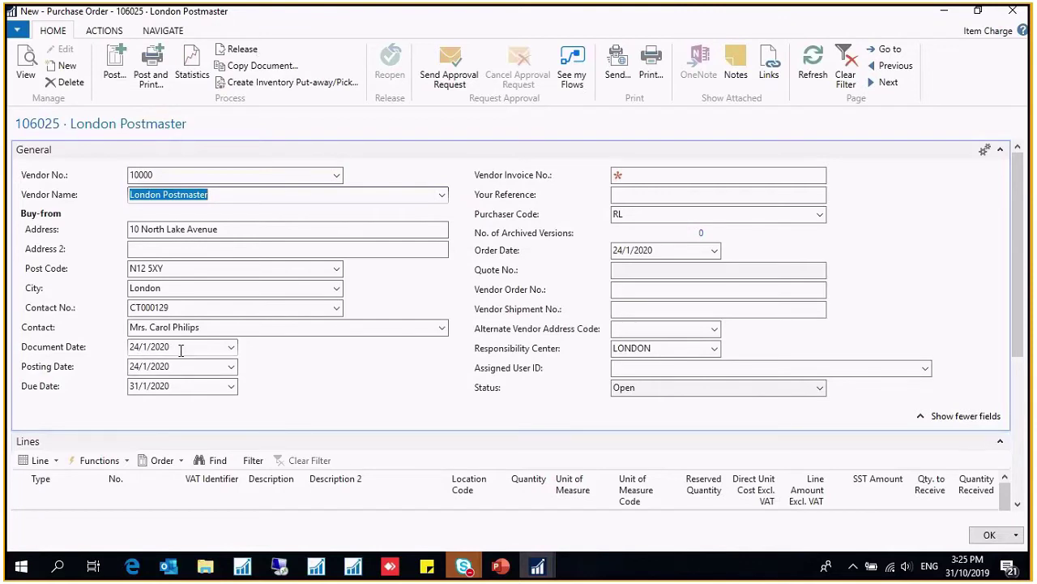
Set both the document date and the posting date of the purchase order to 31/10/2019
{"action": "left_click_drag", "start_coordinate": [180, 349], "coordinate": [41, 385]}
{"action": "type", "text": "t"}
{"action": "key", "text": "Tab"}
{"action": "type", "text": "t"}
{"action": "key", "text": "Tab"}
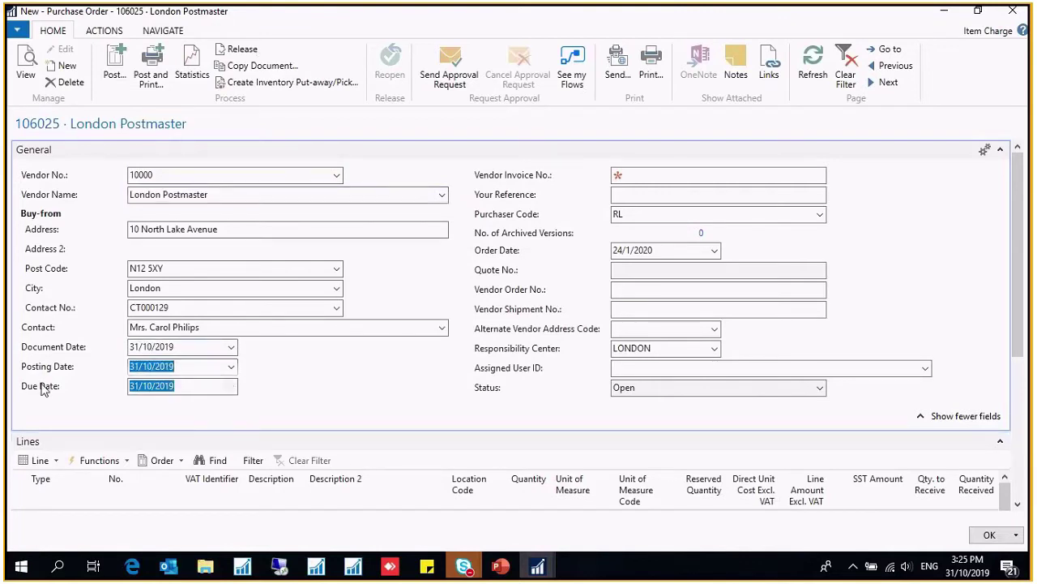
Enter Vin0002 as the vendor invoice number and set the order date to today's date
{"action": "left_click", "coordinate": [660, 177]}
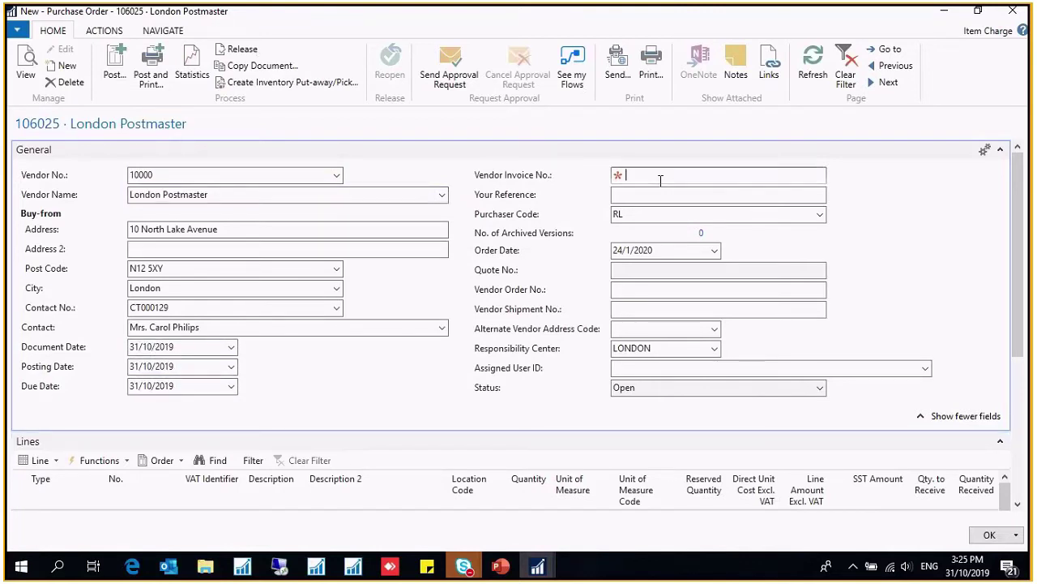
{"action": "type", "text": "Vin0002"}
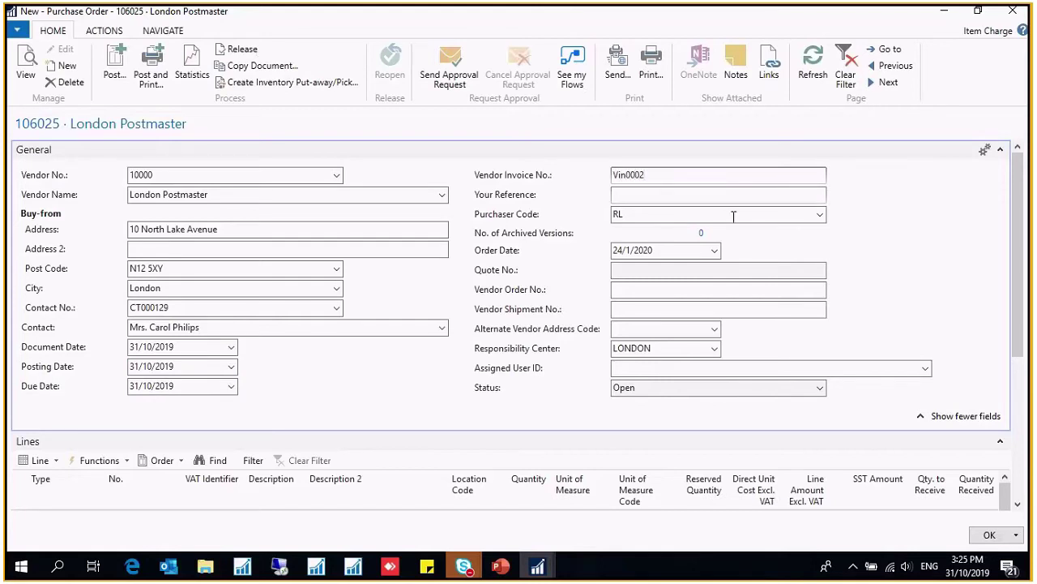
{"action": "left_click", "coordinate": [678, 250]}
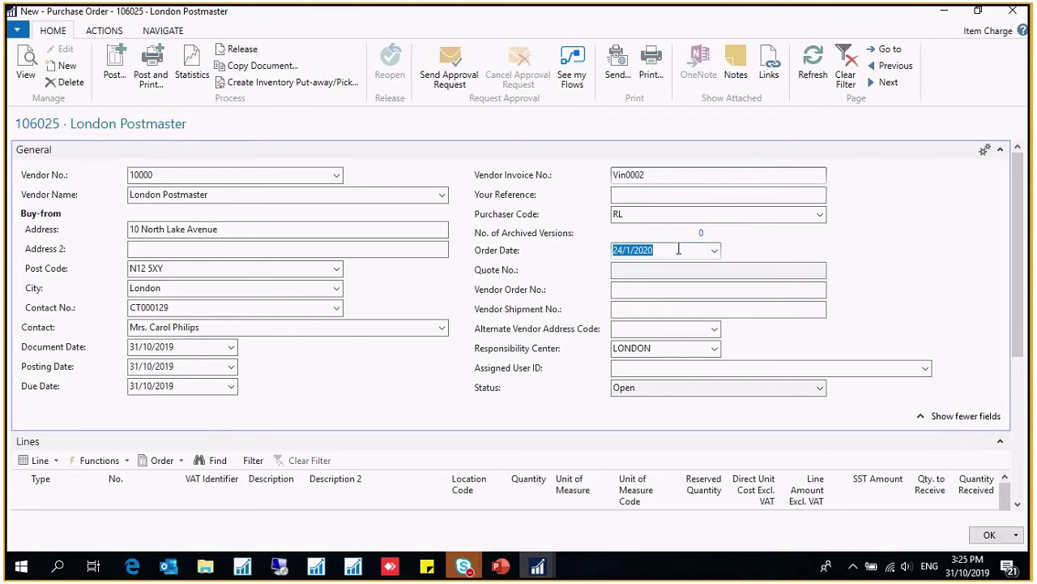
{"action": "type", "text": "t"}
{"action": "key", "text": "Tab"}
Collapse the General section and add a purchase line of type Item for 1900-S, the black PARIS Guest Chair
{"action": "left_click", "coordinate": [1001, 149]}
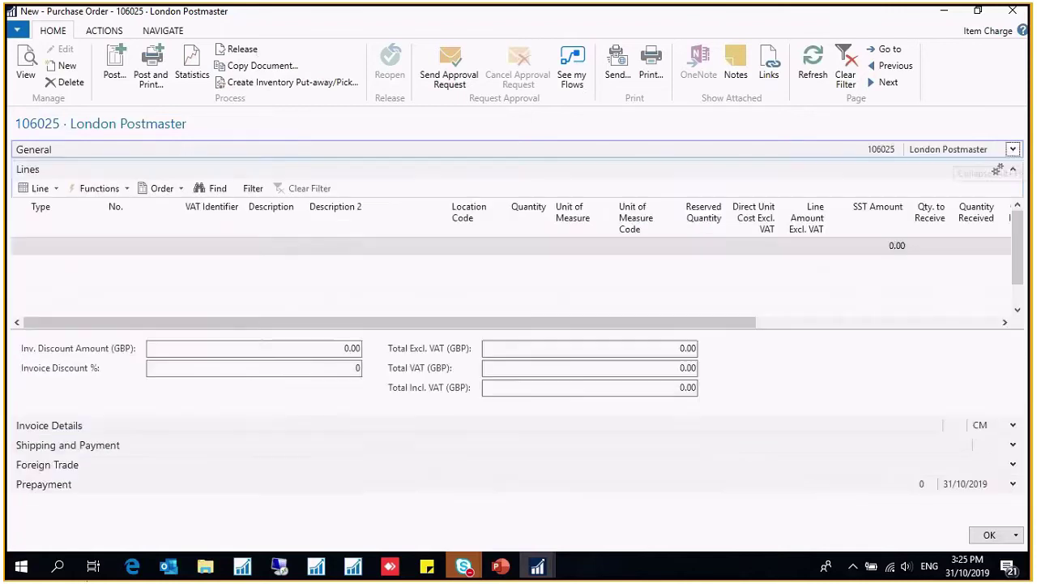
{"action": "left_click", "coordinate": [77, 246]}
{"action": "left_click", "coordinate": [96, 245]}
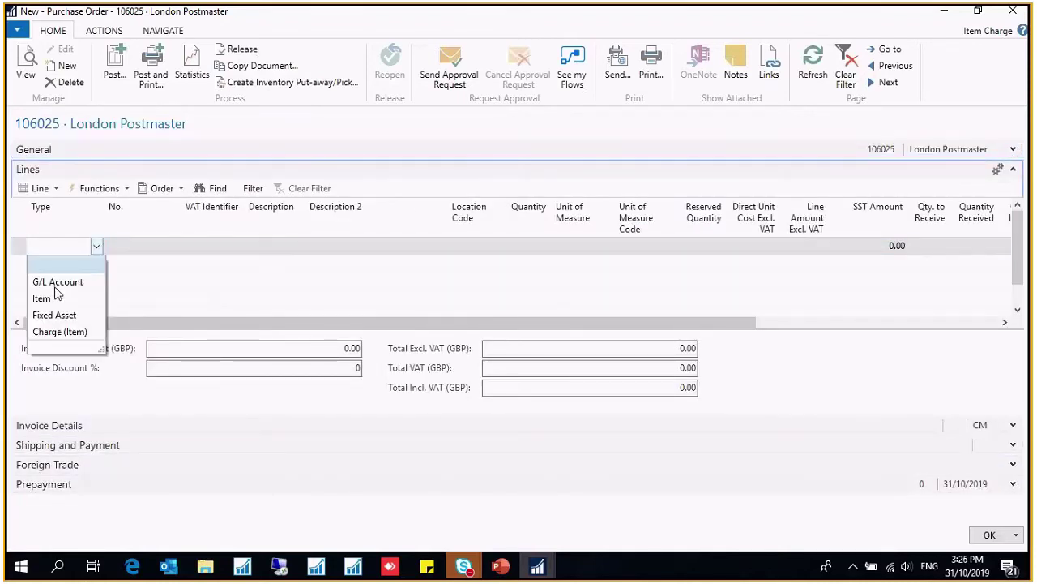
{"action": "left_click", "coordinate": [45, 299]}
{"action": "left_click", "coordinate": [146, 243]}
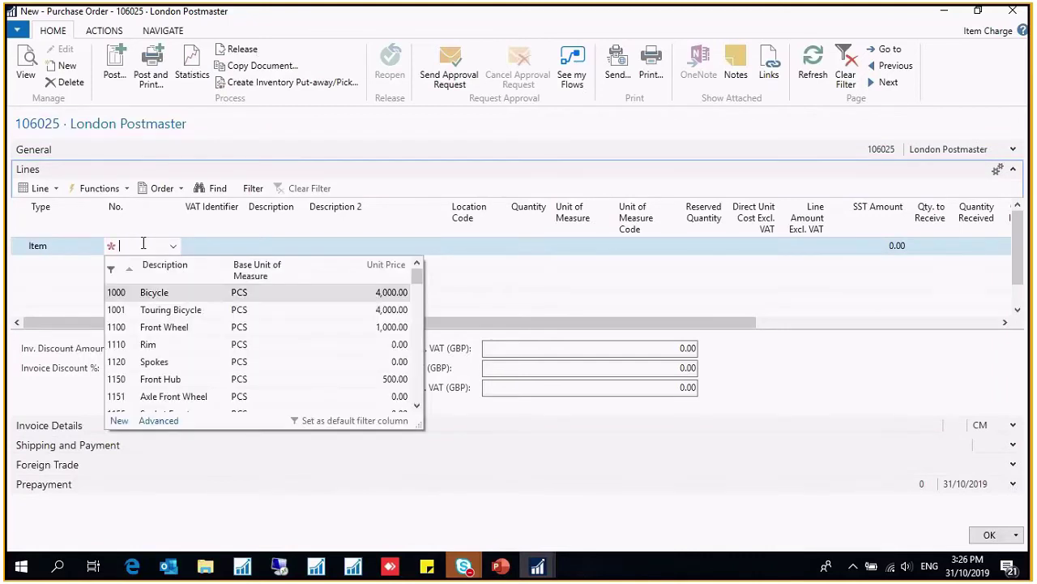
{"action": "type", "text": "1900"}
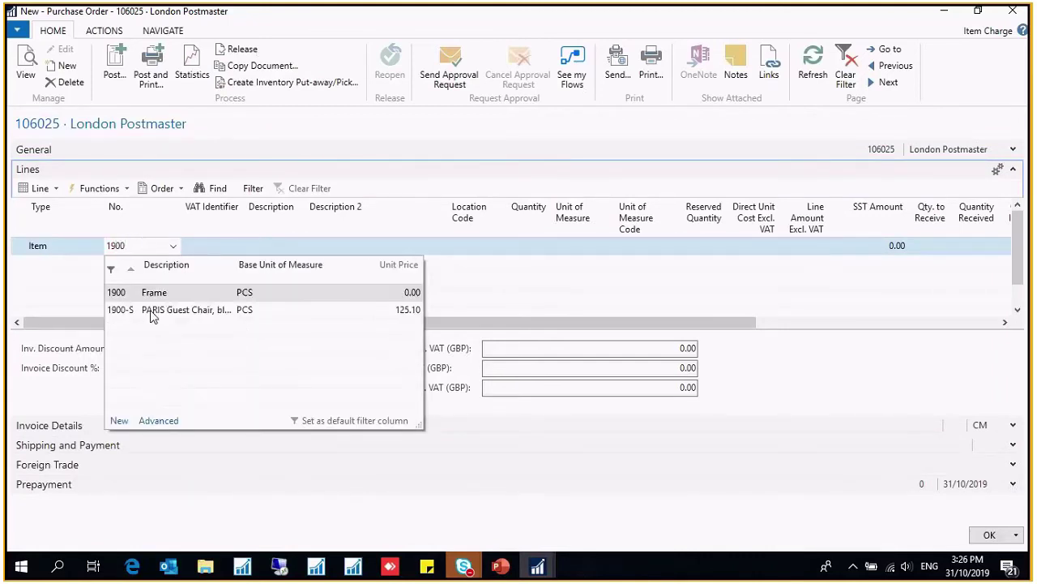
{"action": "left_click", "coordinate": [150, 311]}
{"action": "key", "text": "Return"}
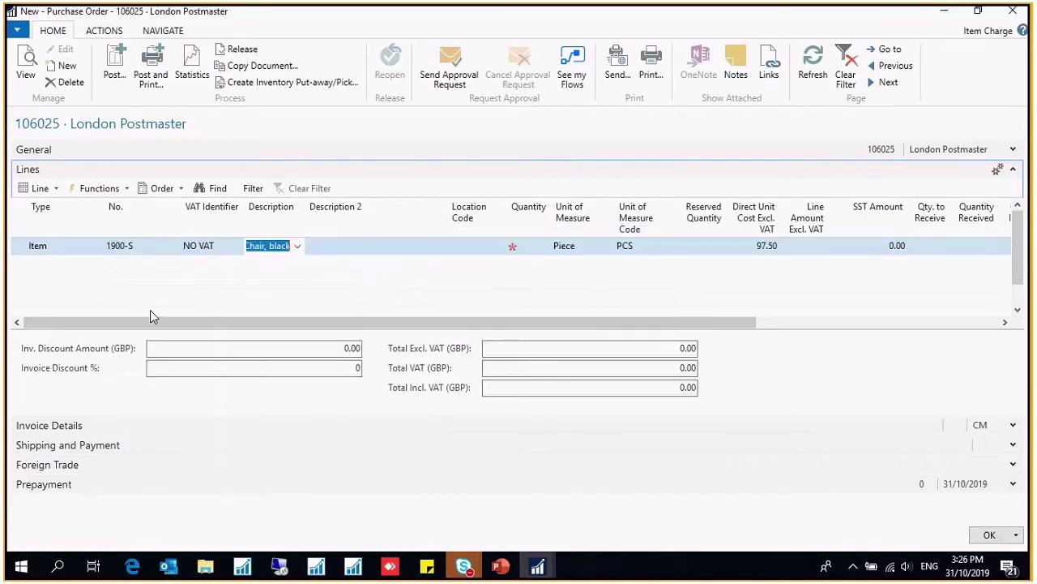
Set the location code to BLUE and the quantity to 3 on the 1900-S line
{"action": "key", "text": "Tab"}
{"action": "type", "text": "blu"}
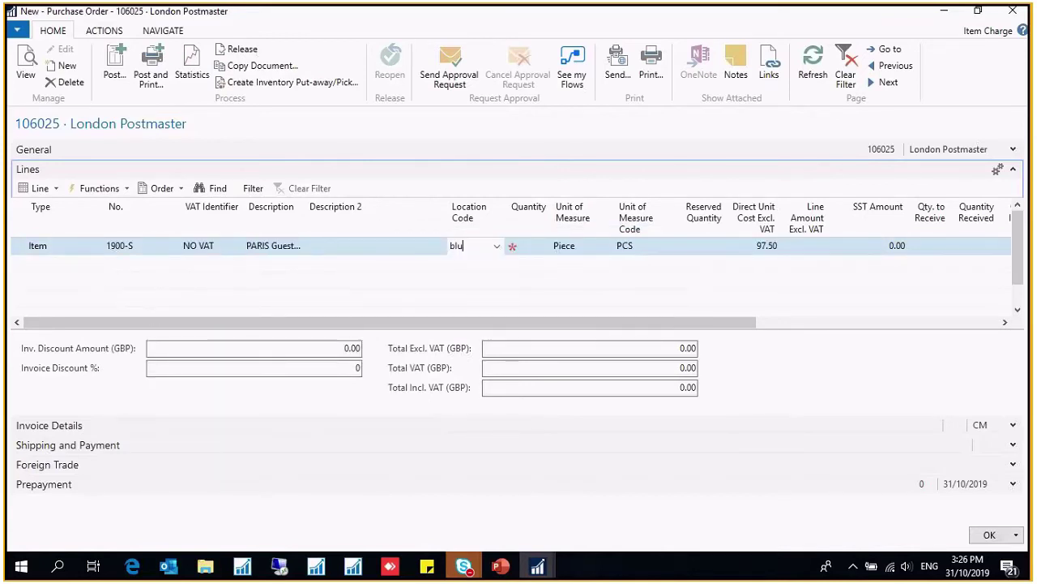
{"action": "key", "text": "Tab"}
{"action": "type", "text": "3"}
{"action": "key", "text": "Tab"}
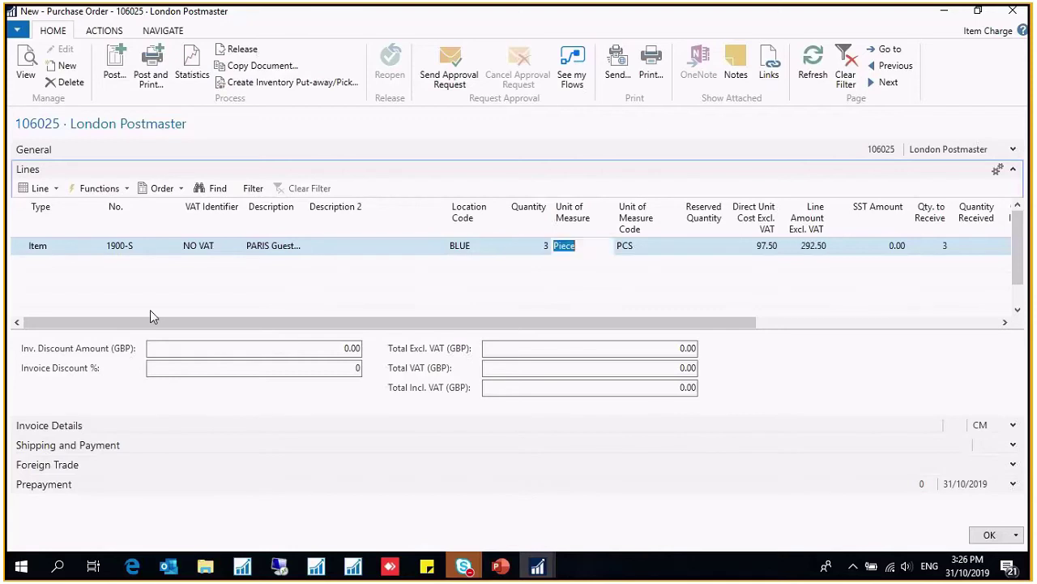
Add a second purchase line of type Charge (Item) for P-FREIGHT, the miscellaneous purchase freight charge, and dismiss the order date notice
{"action": "left_click", "coordinate": [86, 270]}
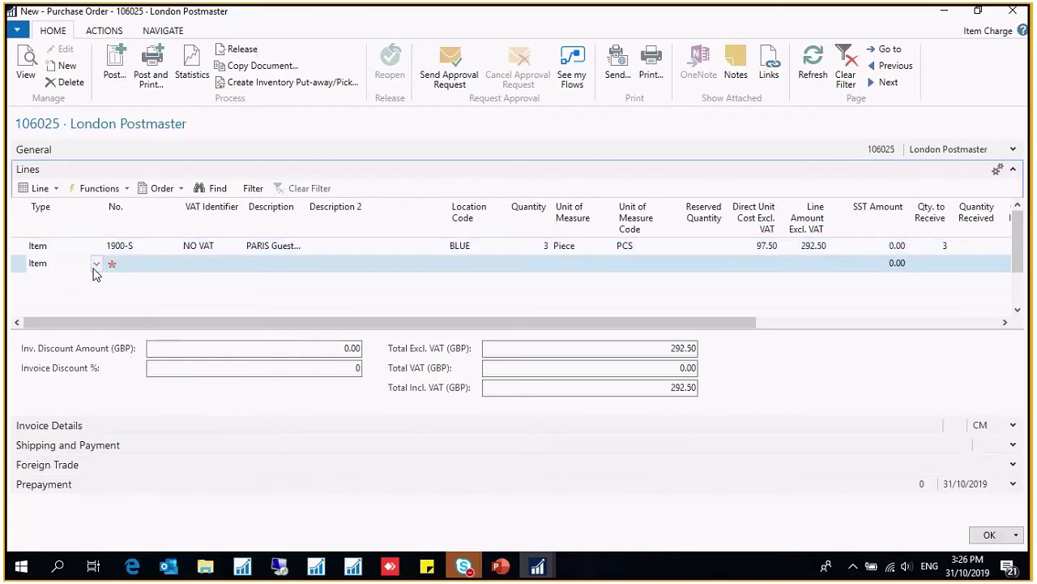
{"action": "left_click", "coordinate": [95, 265]}
{"action": "left_click", "coordinate": [46, 350]}
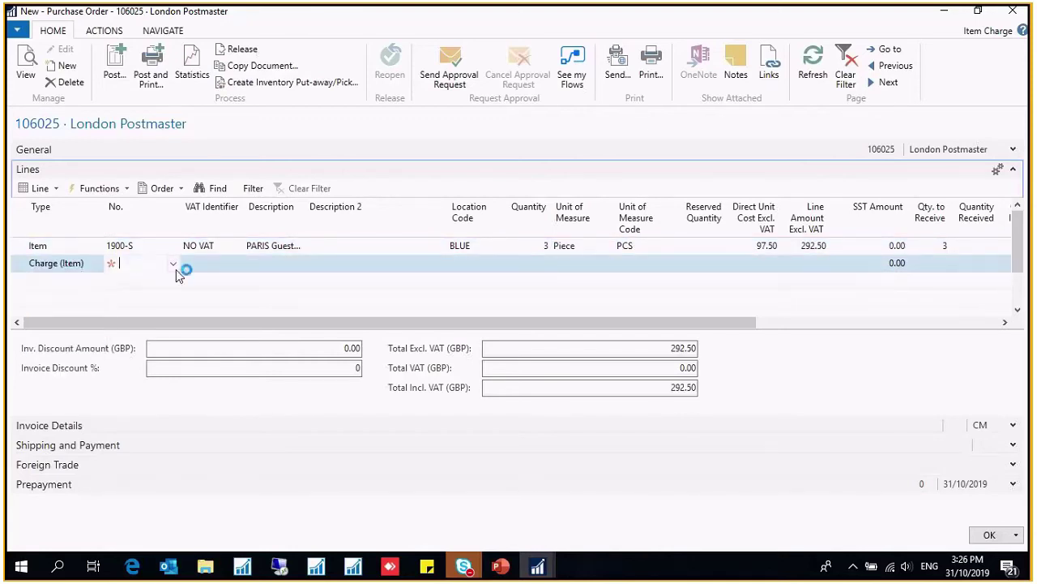
{"action": "left_click", "coordinate": [174, 267]}
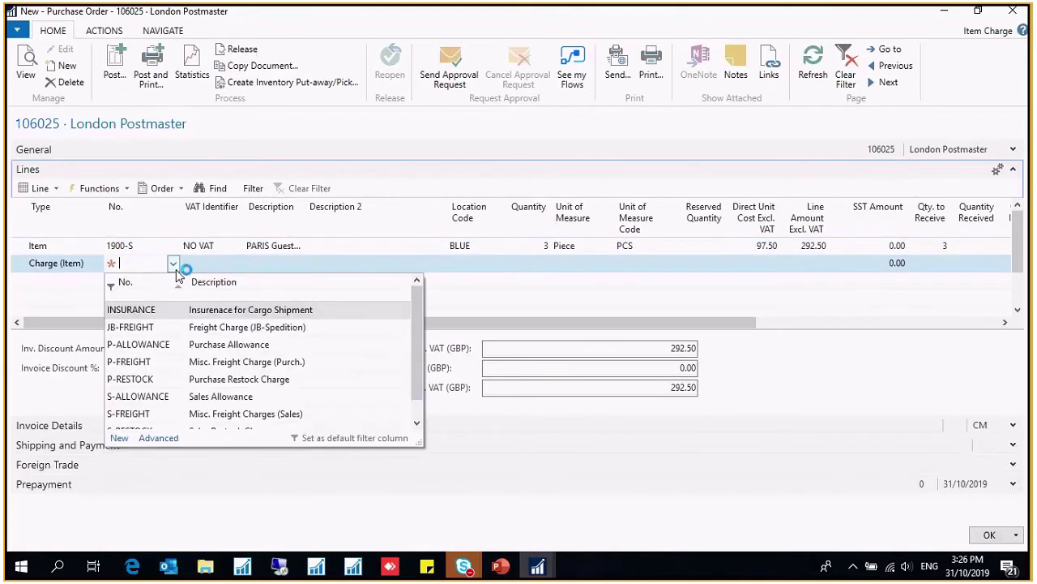
{"action": "left_click", "coordinate": [164, 369]}
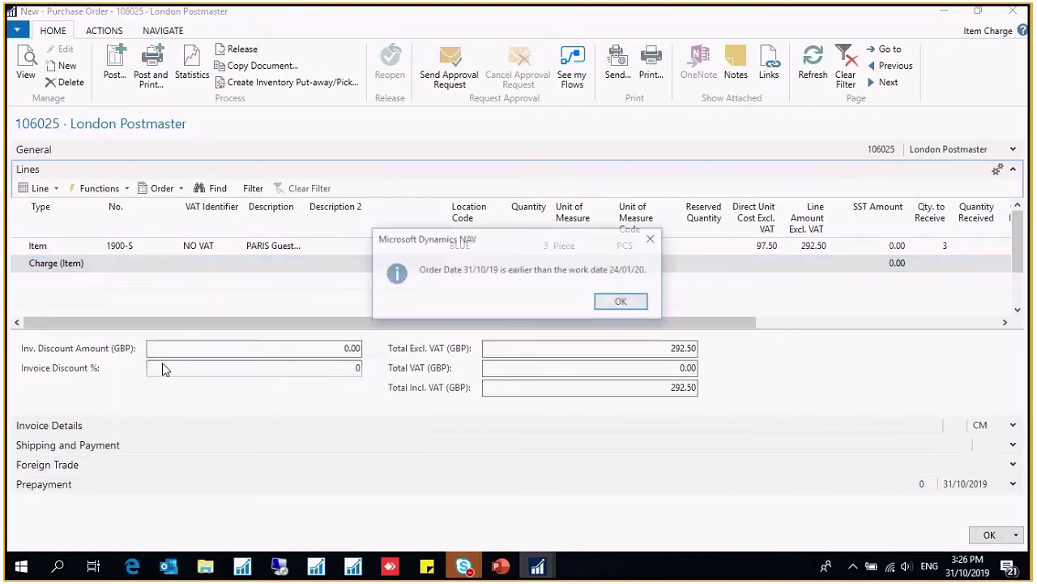
{"action": "left_click", "coordinate": [623, 300]}
Give the P-FREIGHT line location BLUE, quantity 1 and the unit of measure code UNIT
{"action": "key", "text": "Tab"}
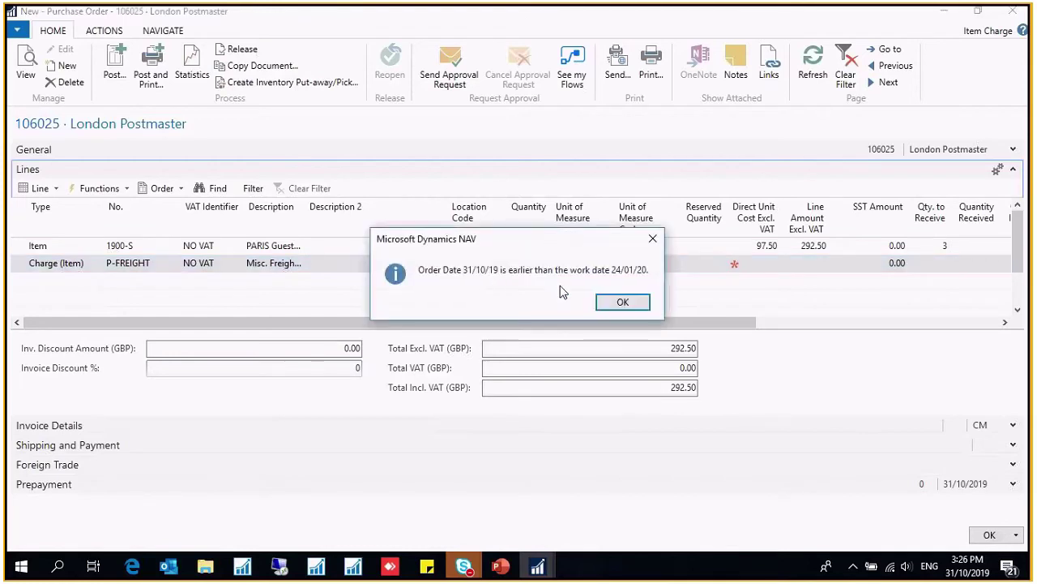
{"action": "left_click", "coordinate": [614, 302]}
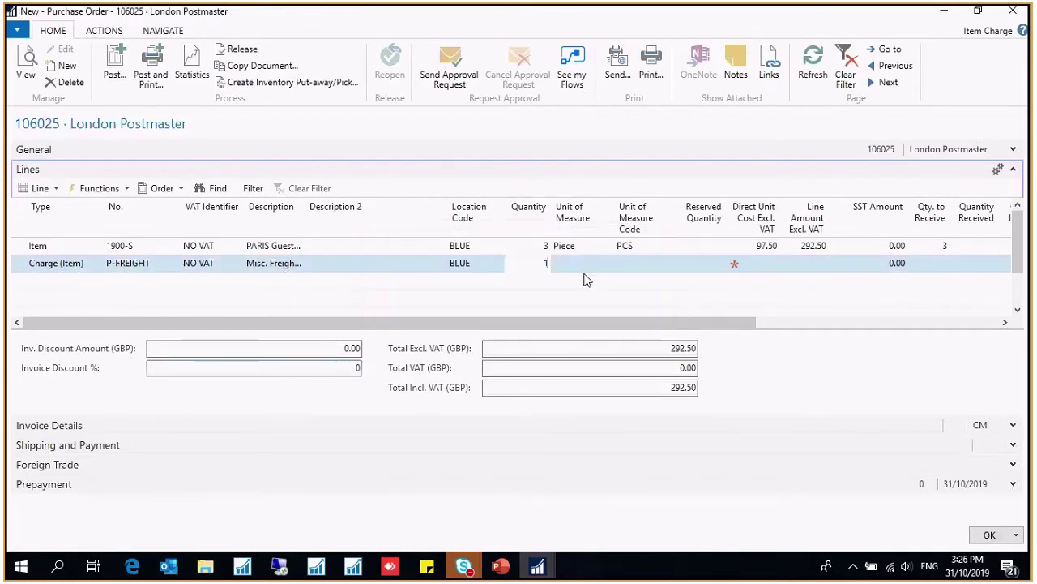
{"action": "left_click", "coordinate": [660, 262]}
{"action": "left_click", "coordinate": [670, 264]}
{"action": "scroll", "coordinate": [655, 366], "scroll_direction": "down", "scroll_amount": 3}
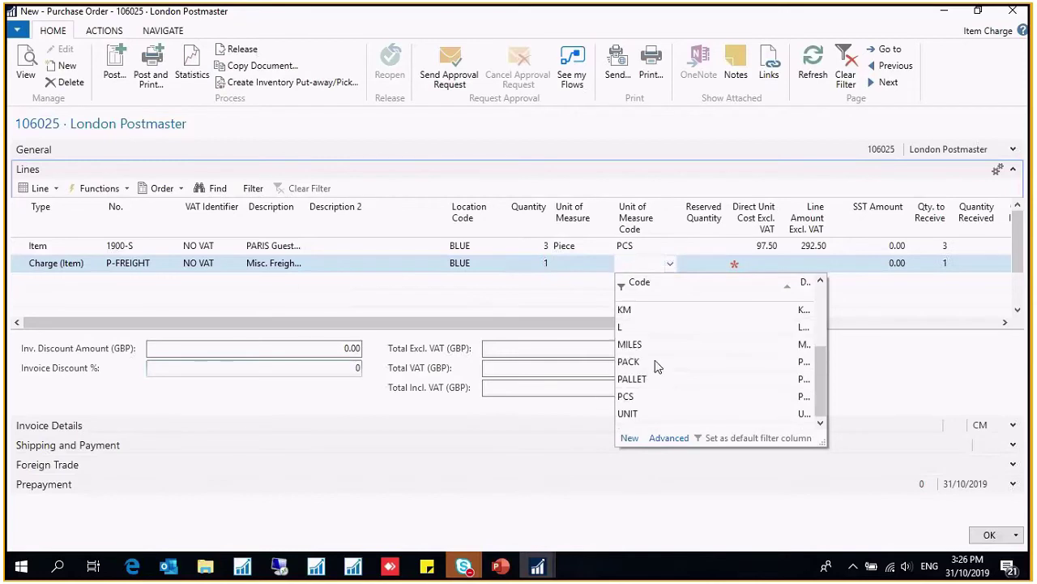
{"action": "left_click", "coordinate": [640, 417]}
{"action": "key", "text": "Tab"}
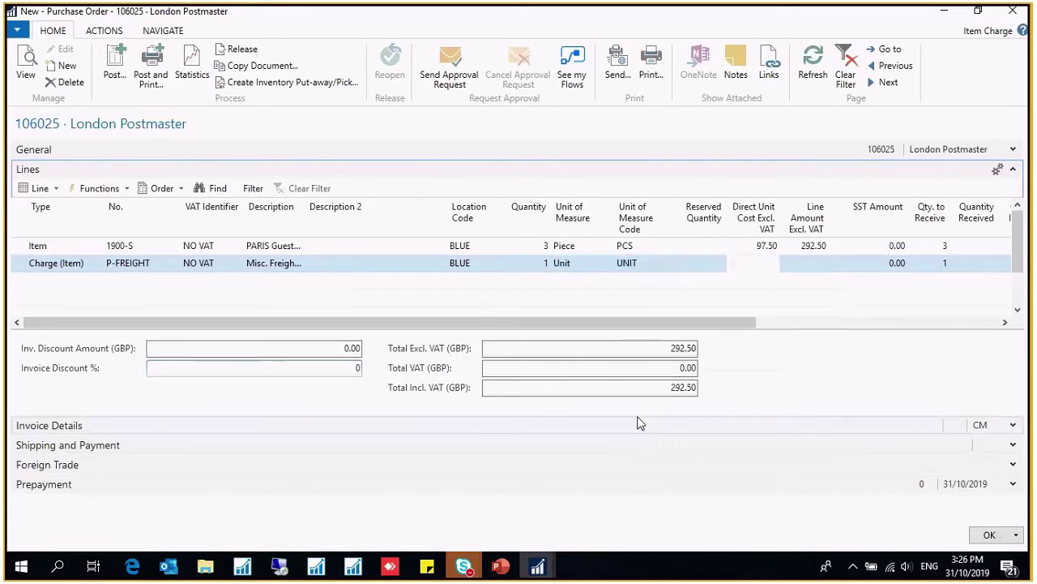
Set the direct unit cost excluding VAT of the P-FREIGHT line to 150
{"action": "type", "text": "150"}
{"action": "key", "text": "Tab"}
{"action": "key", "text": "Tab"}
{"action": "key", "text": "Tab"}
{"action": "key", "text": "Tab"}
{"action": "key", "text": "Tab"}
{"action": "key", "text": "Tab"}
{"action": "key", "text": "Tab"}
{"action": "key", "text": "Tab"}
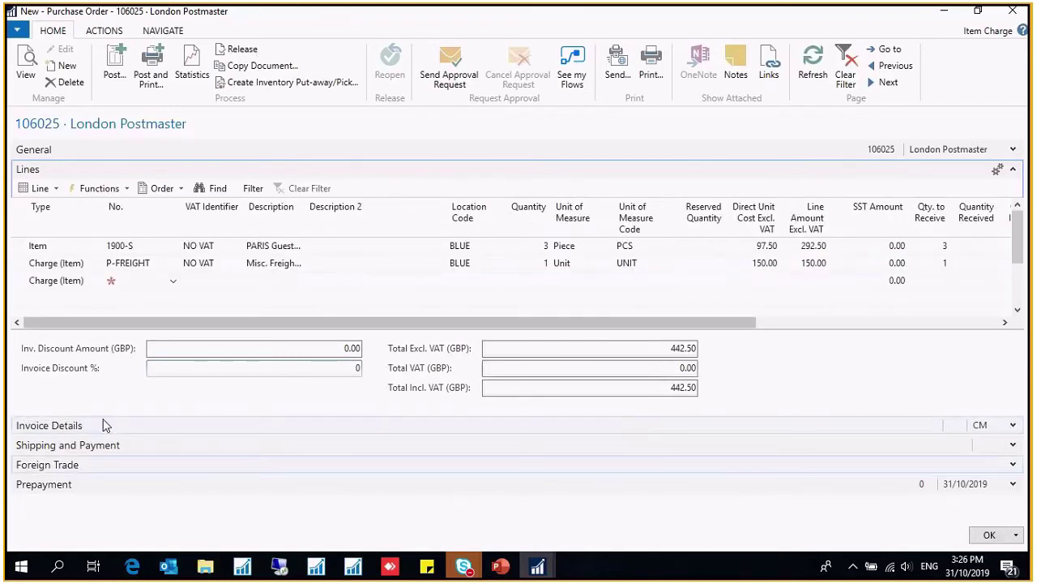
Open the item charge assignment for the P-FREIGHT charge line
{"action": "left_click", "coordinate": [22, 267]}
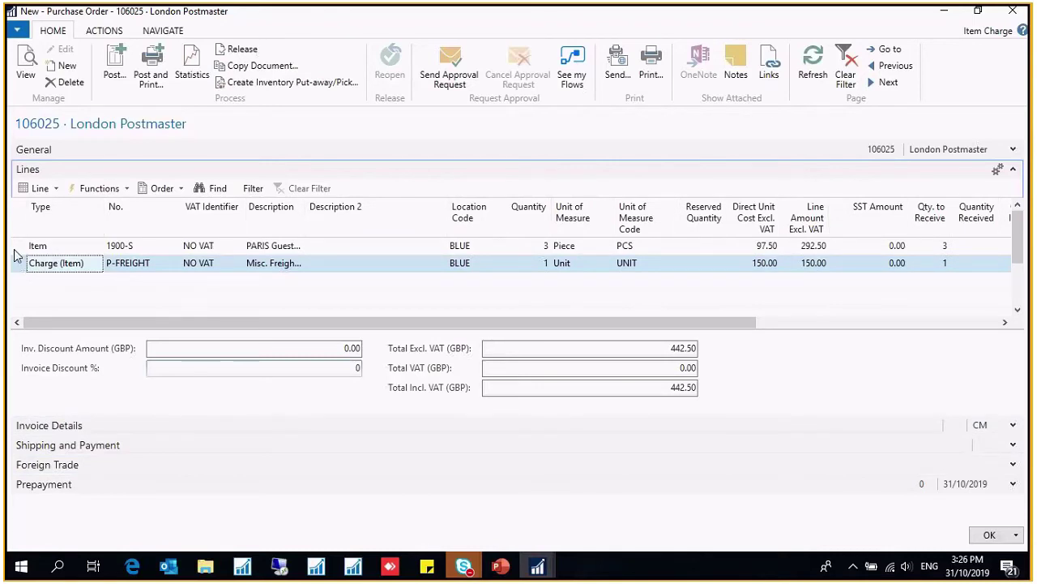
{"action": "left_click", "coordinate": [14, 251]}
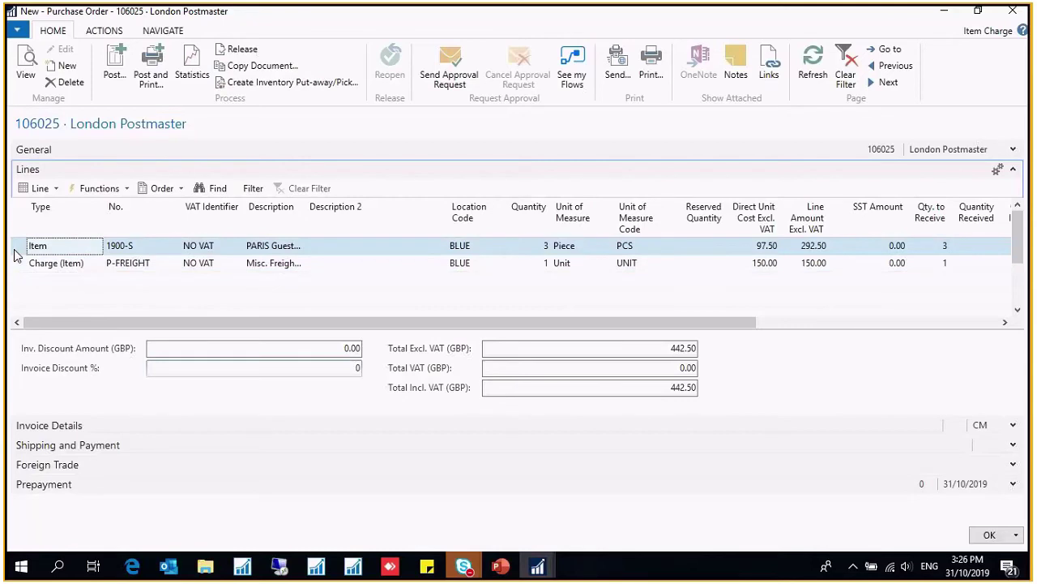
{"action": "left_click", "coordinate": [16, 264]}
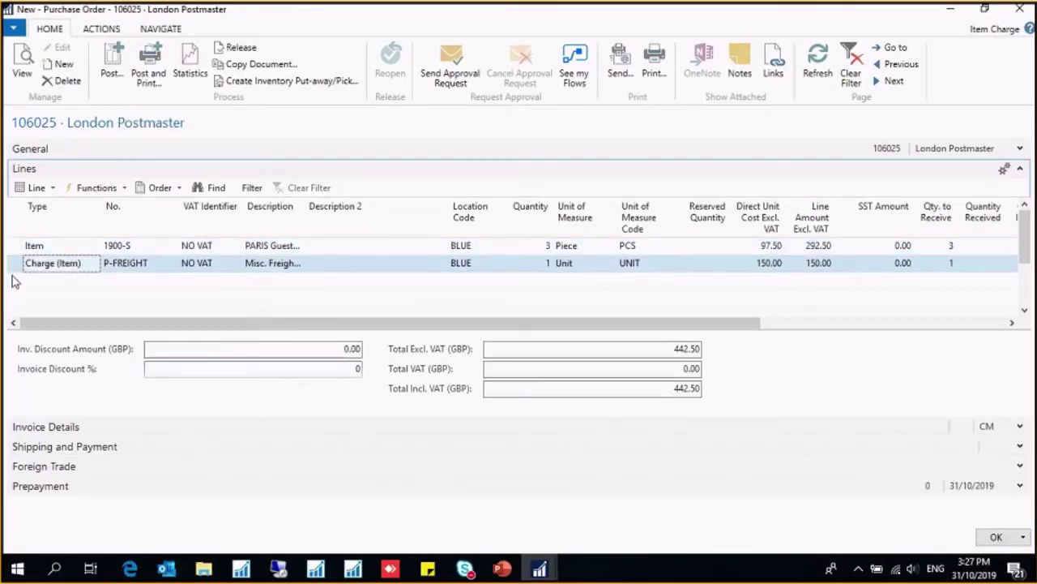
{"action": "left_click", "coordinate": [51, 191]}
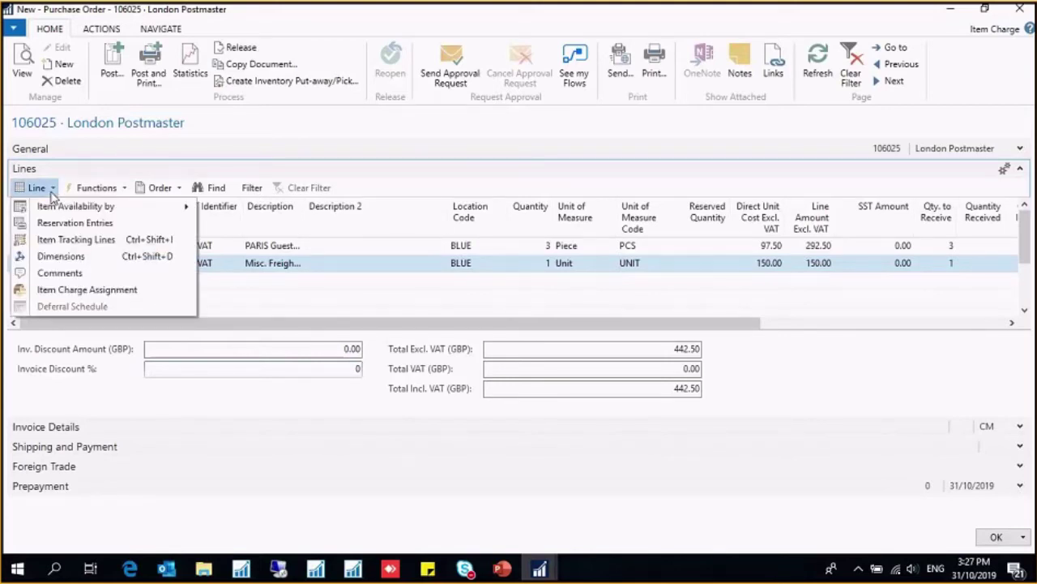
{"action": "left_click", "coordinate": [65, 293]}
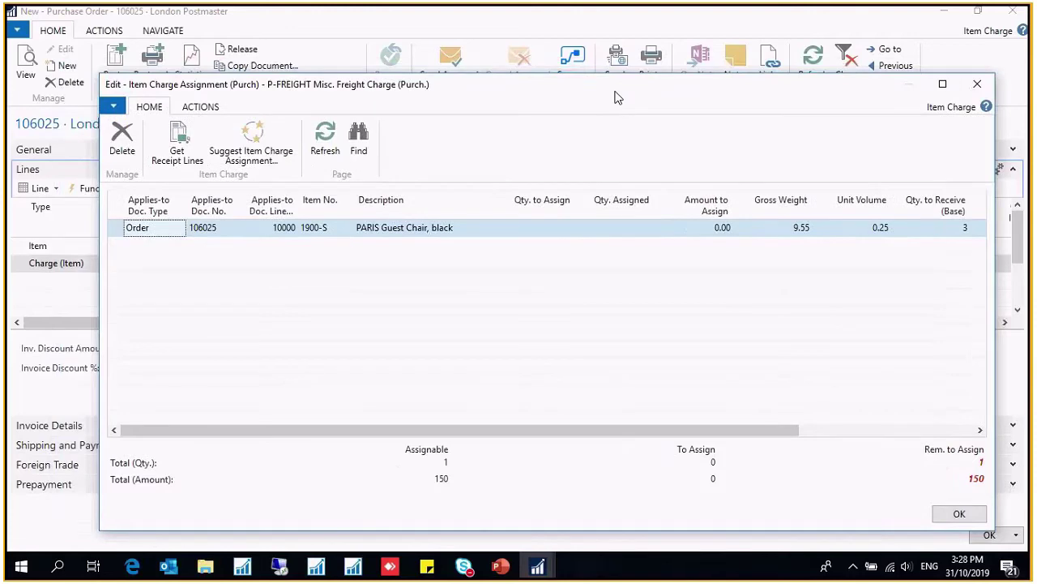
Set the quantity to assign to 1 for the PARIS Guest Chair in the item charge assignment
{"action": "left_click_drag", "start_coordinate": [614, 97], "coordinate": [586, 74]}
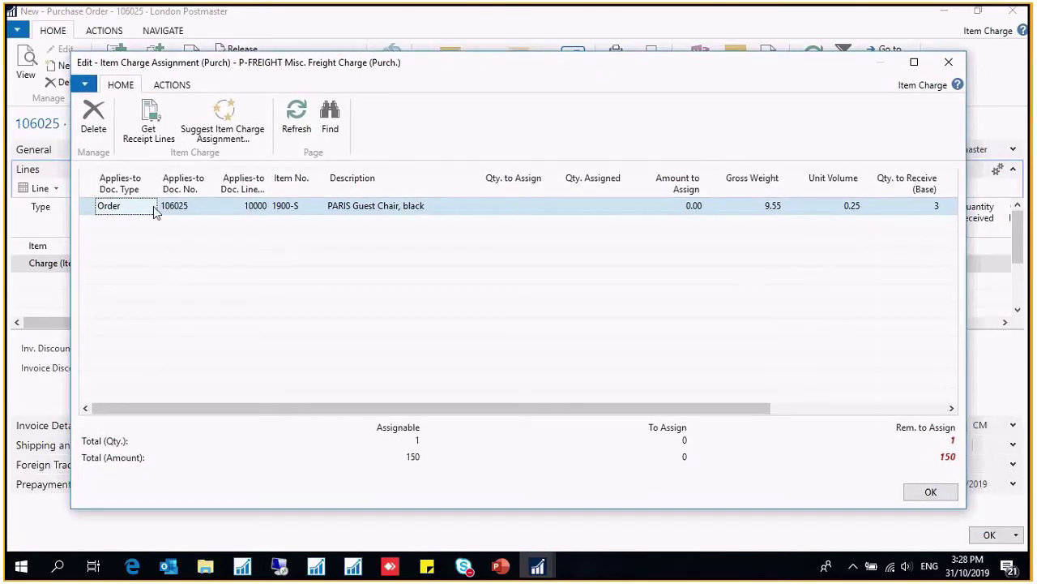
{"action": "left_click_drag", "start_coordinate": [585, 61], "coordinate": [548, 282]}
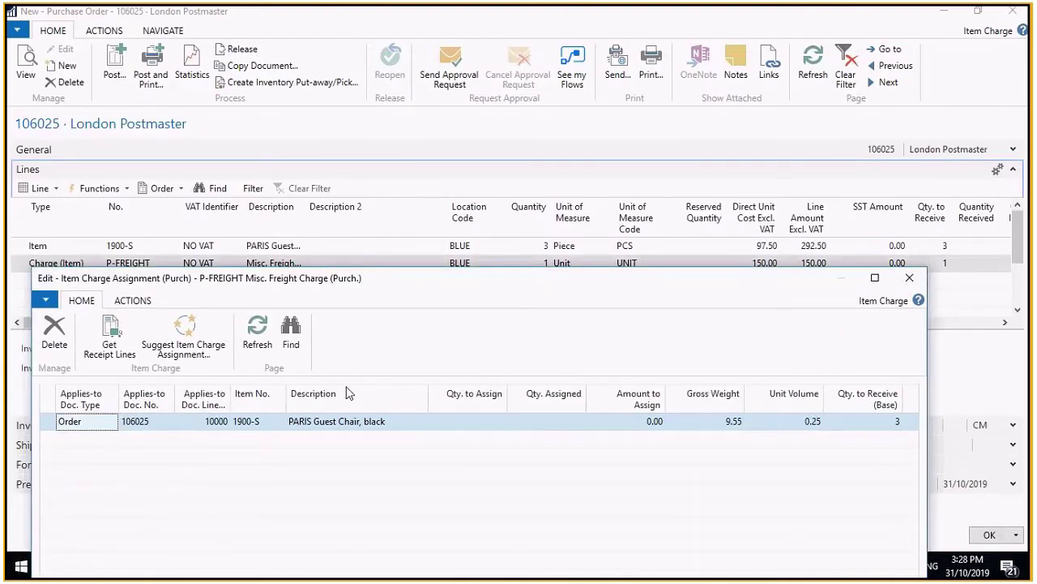
{"action": "left_click_drag", "start_coordinate": [476, 292], "coordinate": [547, 120]}
{"action": "left_click_drag", "start_coordinate": [624, 110], "coordinate": [617, 79]}
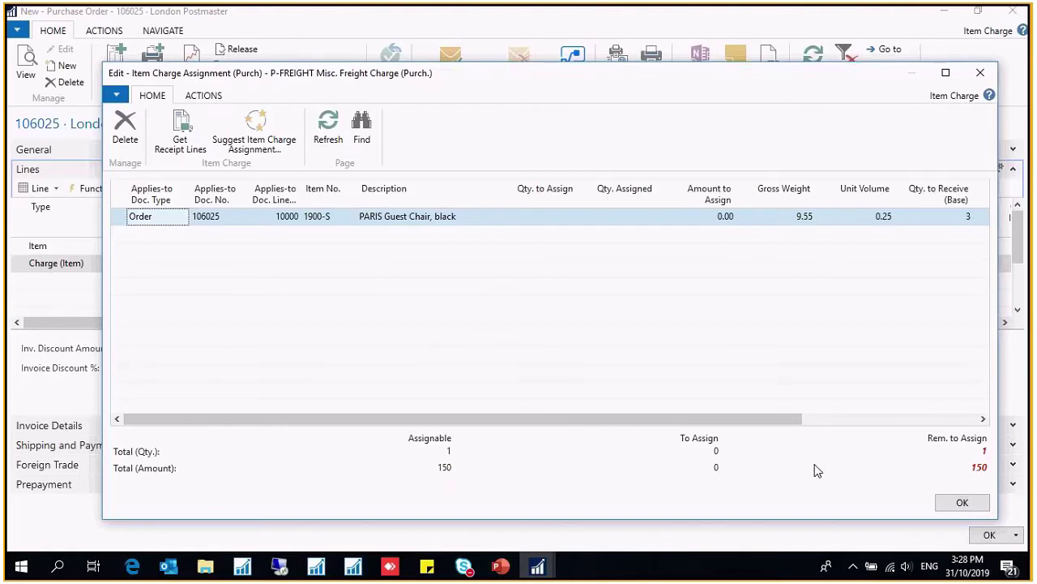
{"action": "left_click_drag", "start_coordinate": [801, 419], "coordinate": [846, 419]}
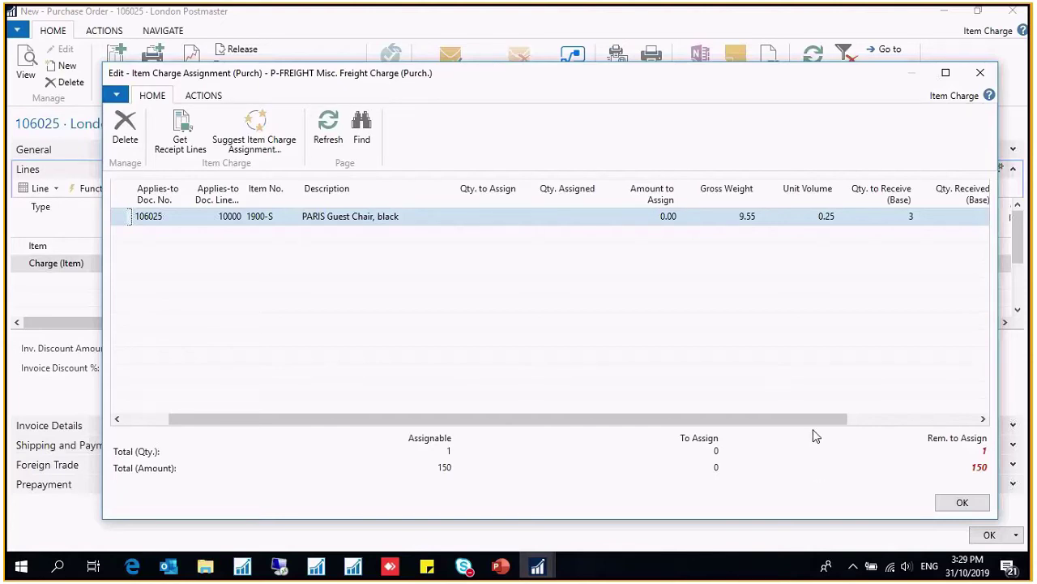
{"action": "left_click_drag", "start_coordinate": [811, 420], "coordinate": [763, 420]}
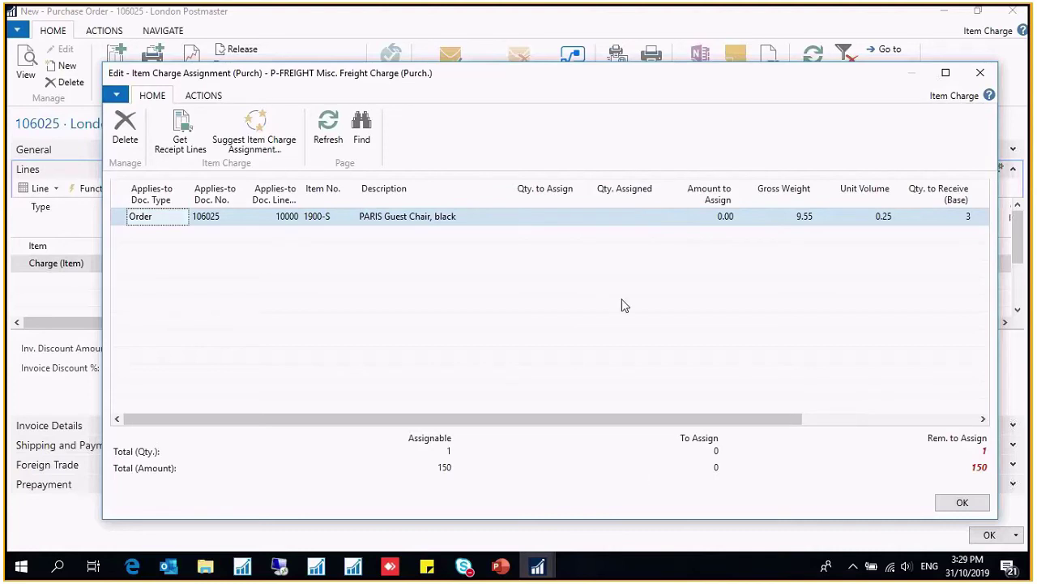
{"action": "left_click", "coordinate": [546, 213]}
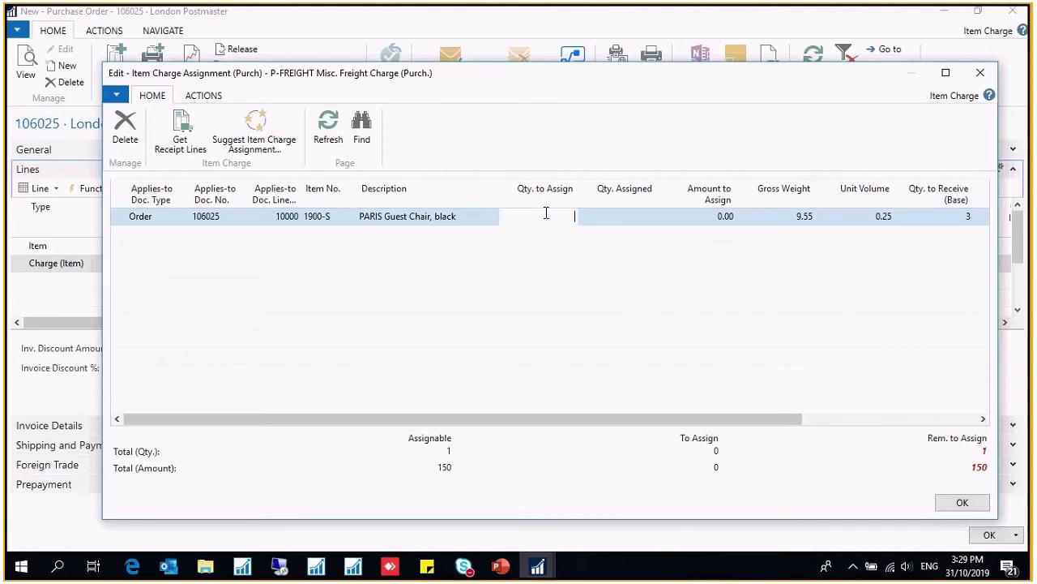
{"action": "type", "text": "1"}
{"action": "key", "text": "Tab"}
Run Suggest Item Charge Assignment for the freight charge and accept the assignment to return to the purchase order
{"action": "left_click", "coordinate": [266, 155]}
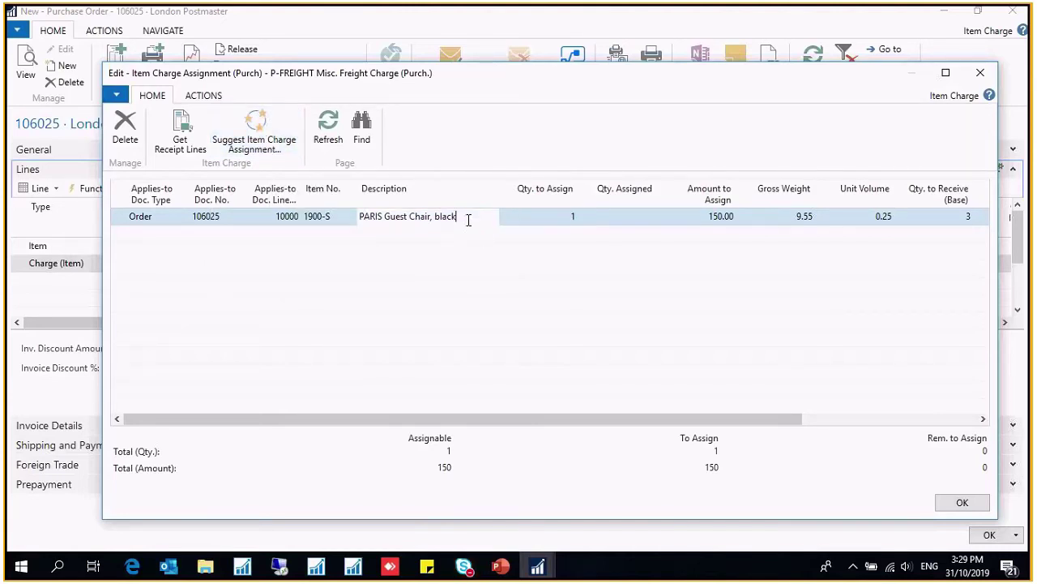
{"action": "left_click", "coordinate": [548, 218]}
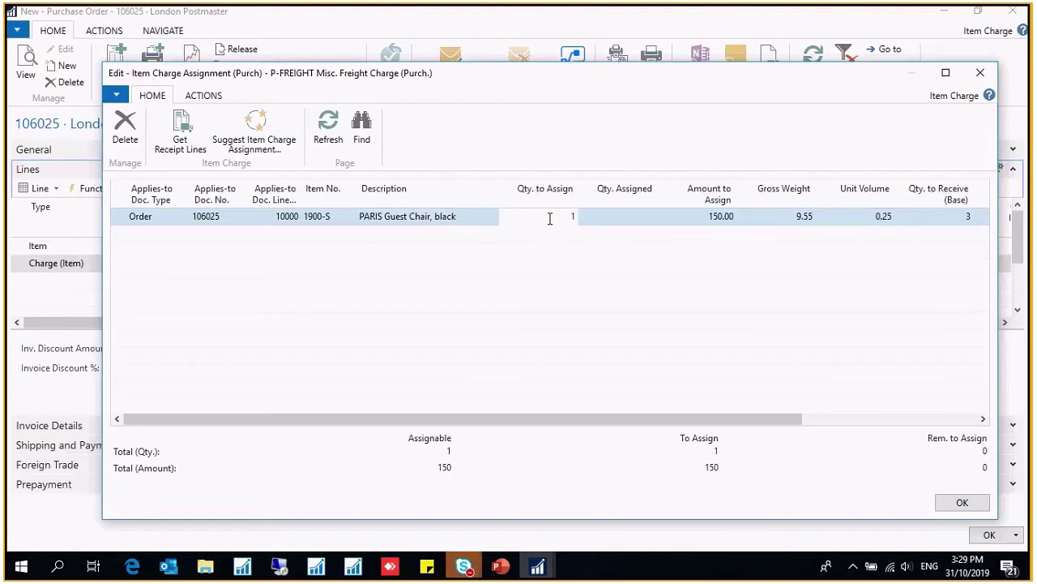
{"action": "left_click", "coordinate": [264, 136]}
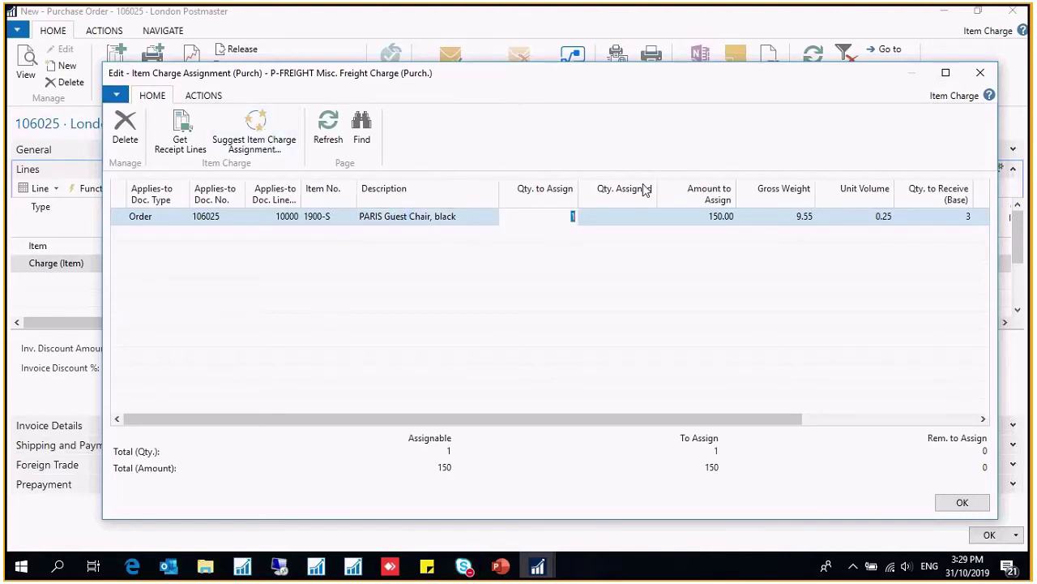
{"action": "left_click", "coordinate": [572, 216]}
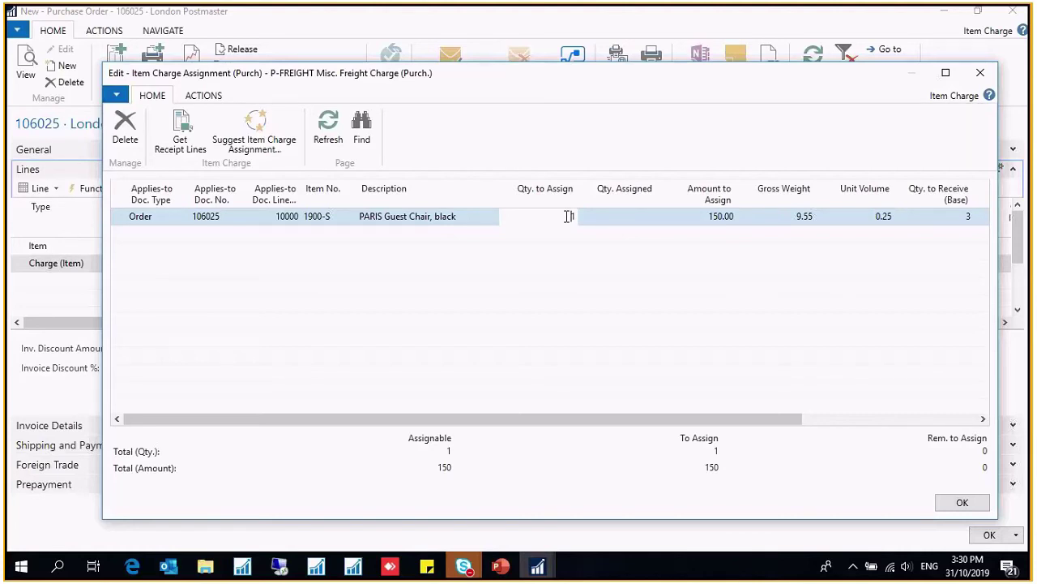
{"action": "left_click_drag", "start_coordinate": [547, 220], "coordinate": [598, 208]}
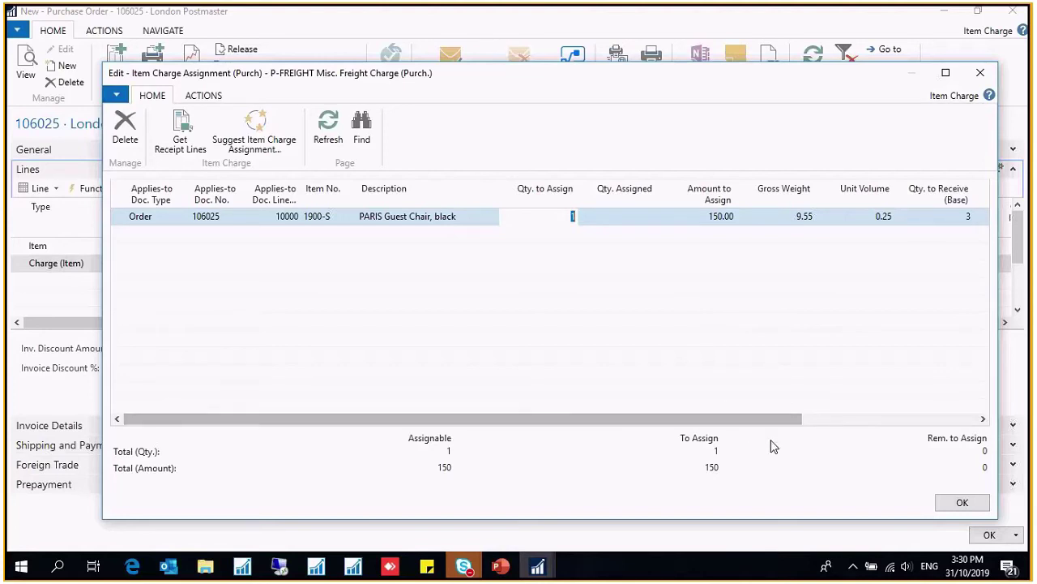
{"action": "left_click", "coordinate": [942, 506]}
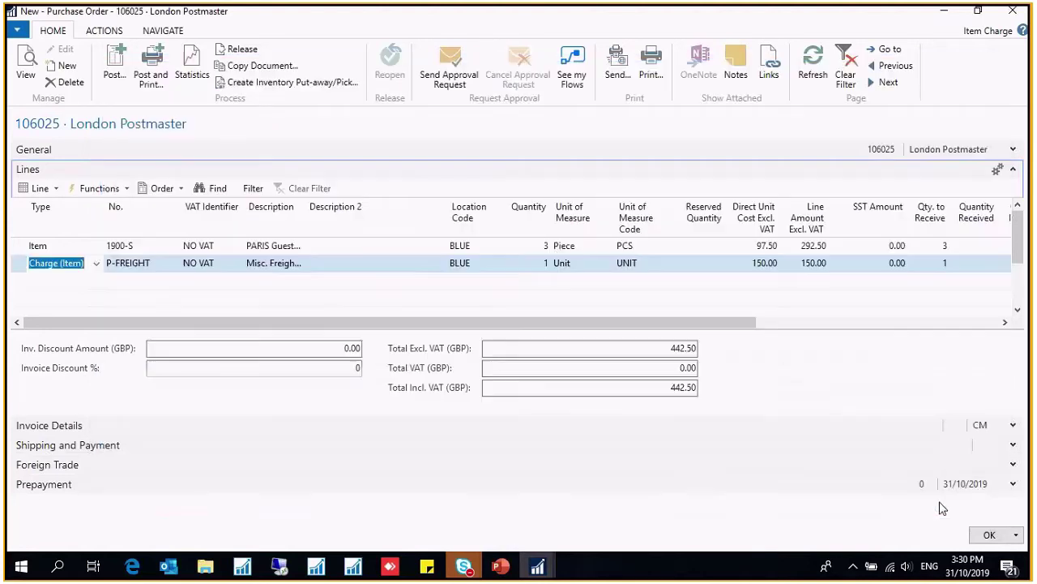
Post the purchase order with the Receive and Invoice option
{"action": "left_click", "coordinate": [22, 251]}
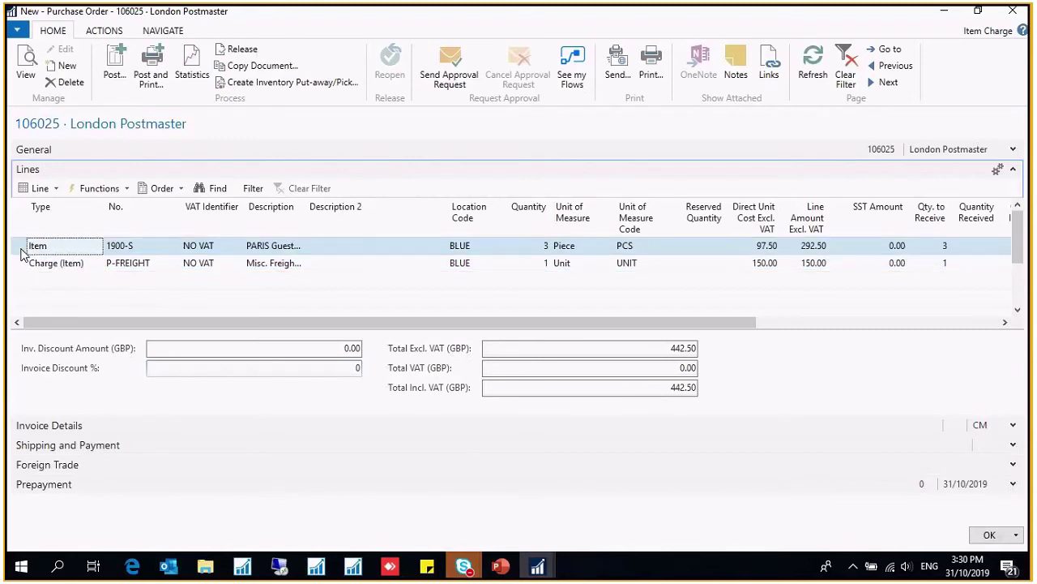
{"action": "left_click", "coordinate": [18, 266]}
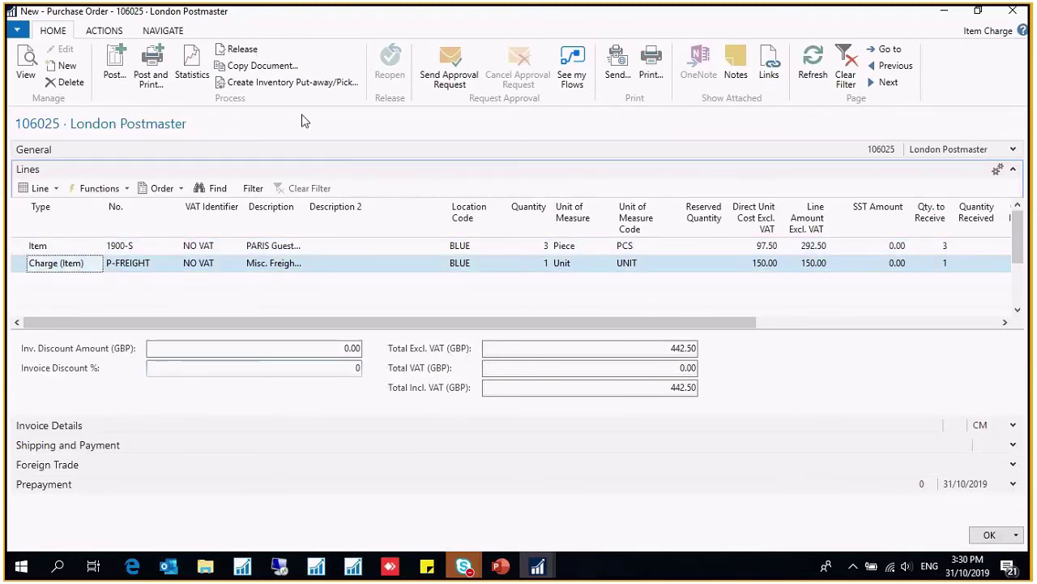
{"action": "left_click", "coordinate": [114, 71]}
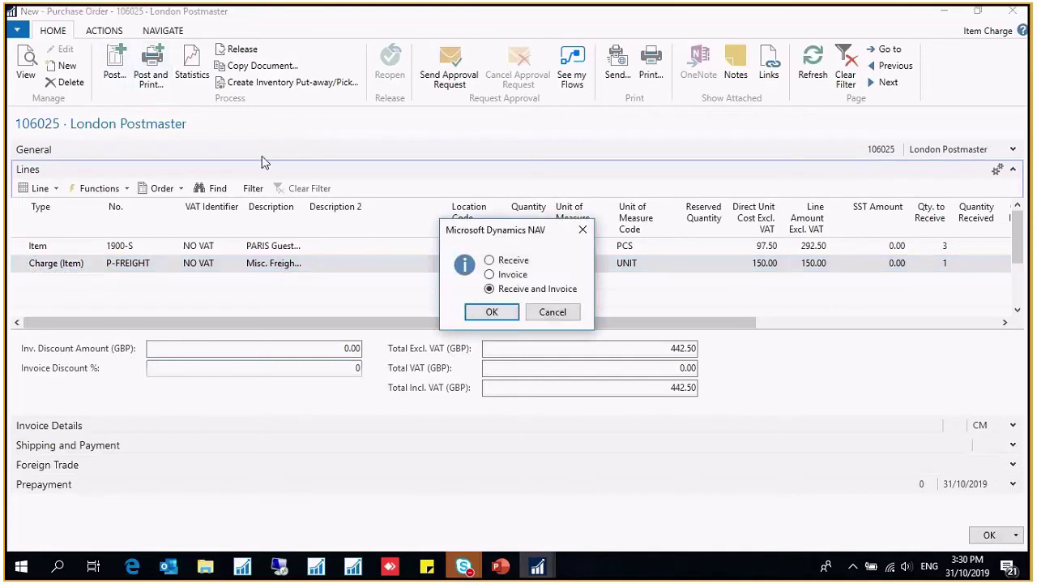
{"action": "left_click", "coordinate": [512, 277]}
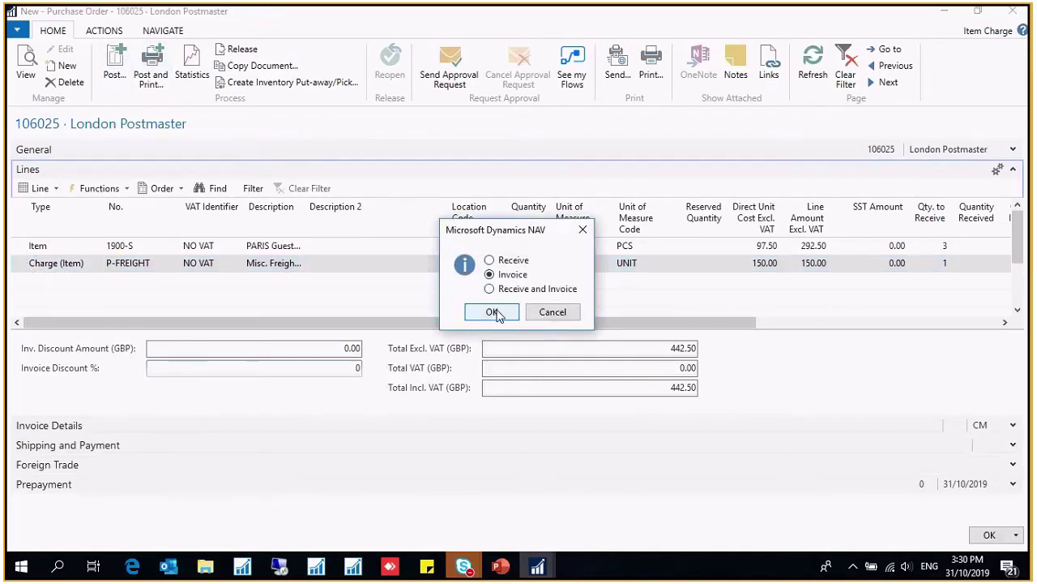
{"action": "key", "text": "Down"}
{"action": "left_click", "coordinate": [492, 312]}
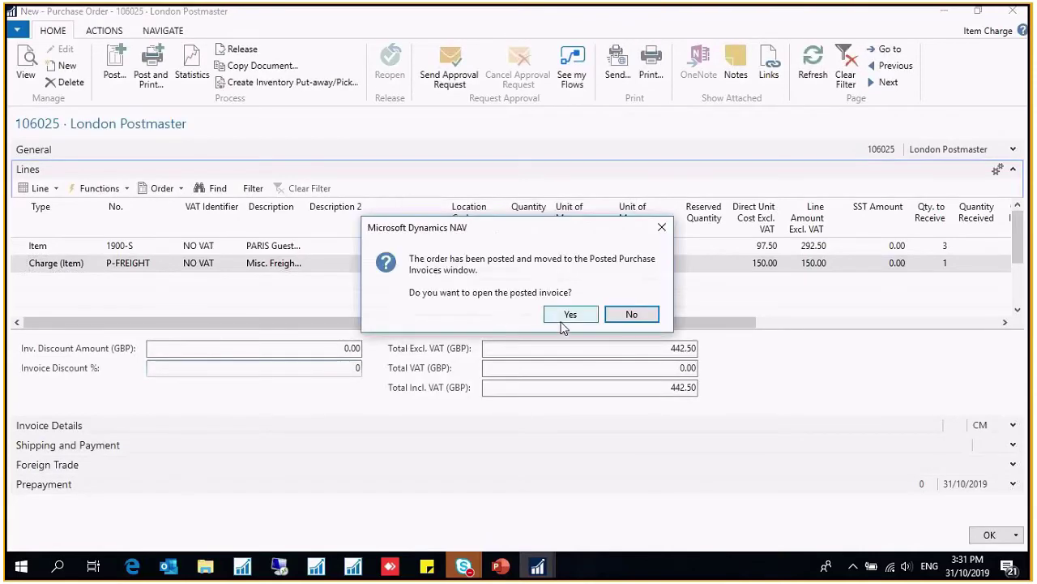
Open the posted purchase invoice and collapse its General section to show the lines
{"action": "left_click", "coordinate": [570, 315]}
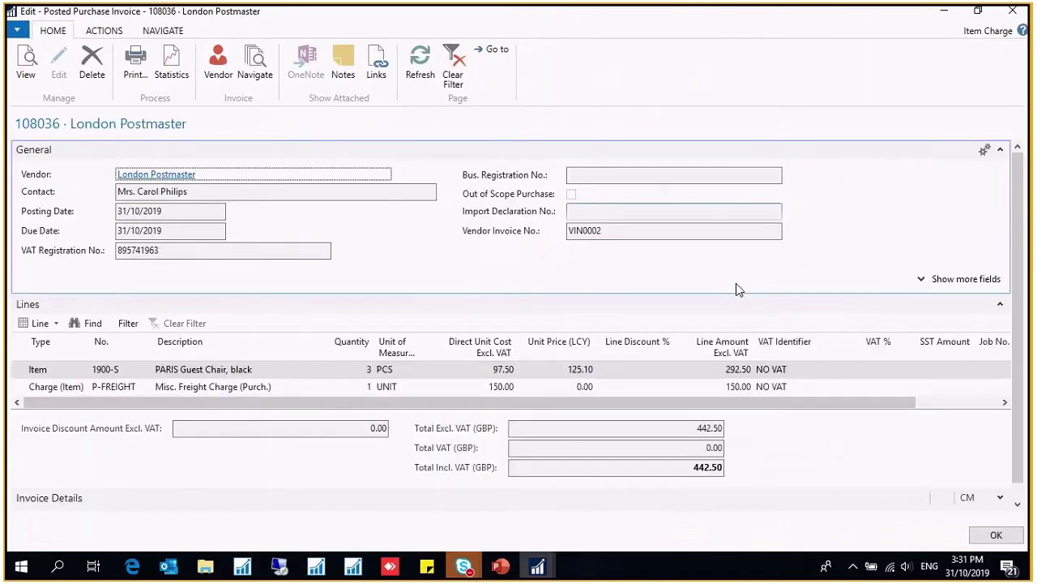
{"action": "left_click", "coordinate": [1000, 150]}
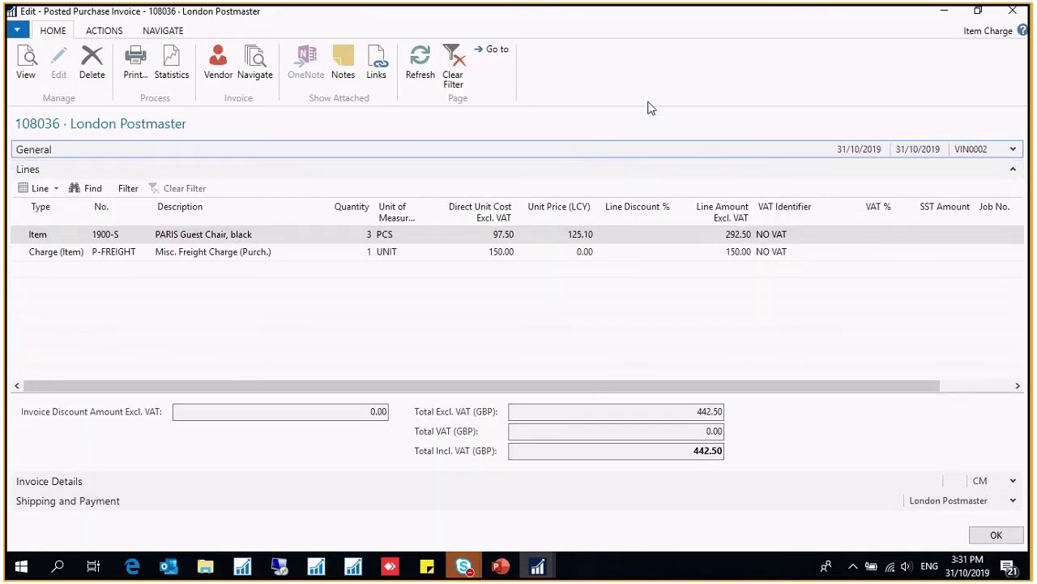
Review the chair and freight charge lines and the total excluding VAT on the posted purchase invoice
{"action": "left_click", "coordinate": [32, 238]}
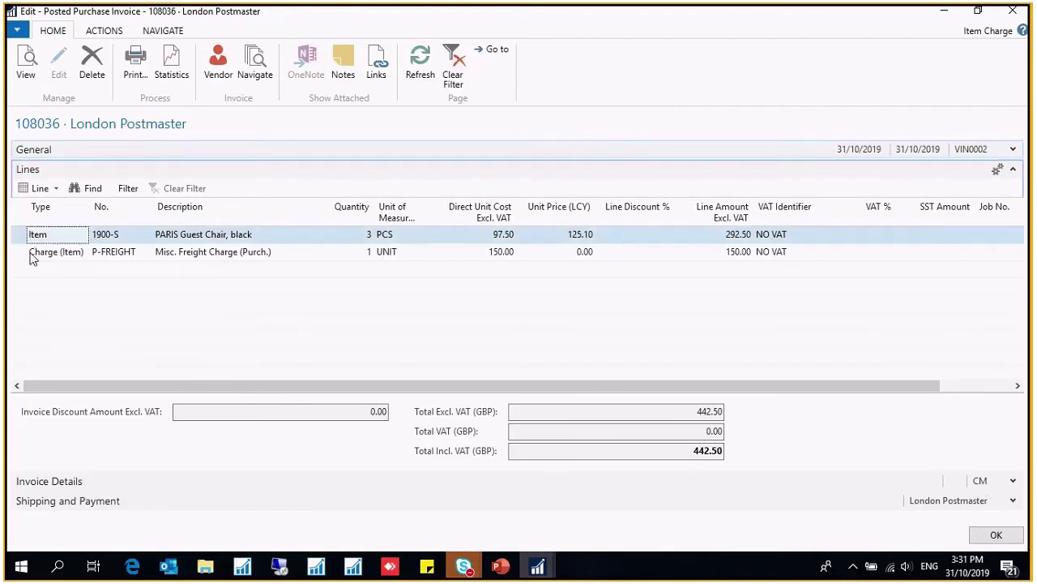
{"action": "left_click", "coordinate": [33, 256]}
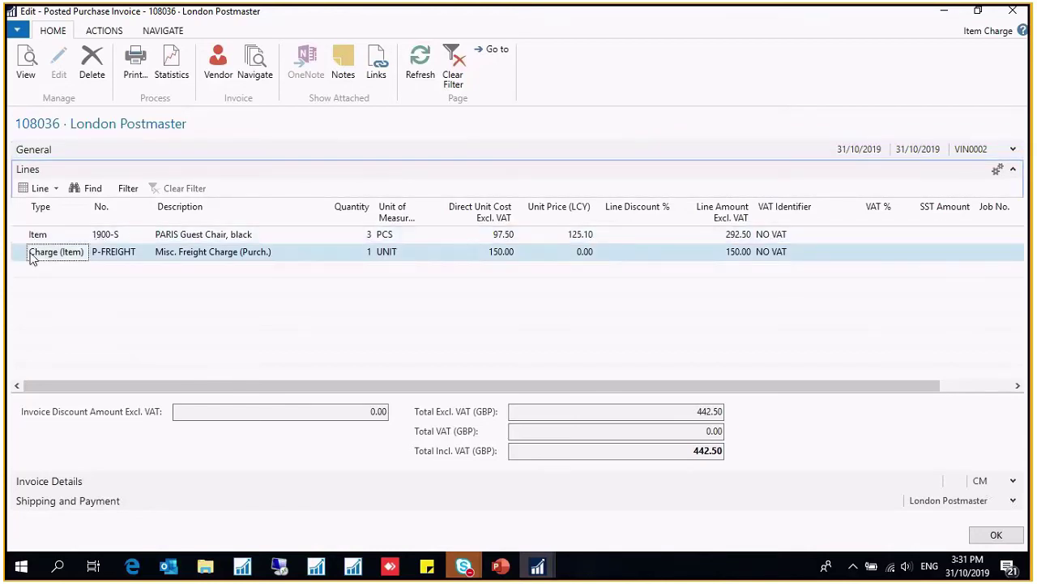
{"action": "left_click", "coordinate": [701, 416]}
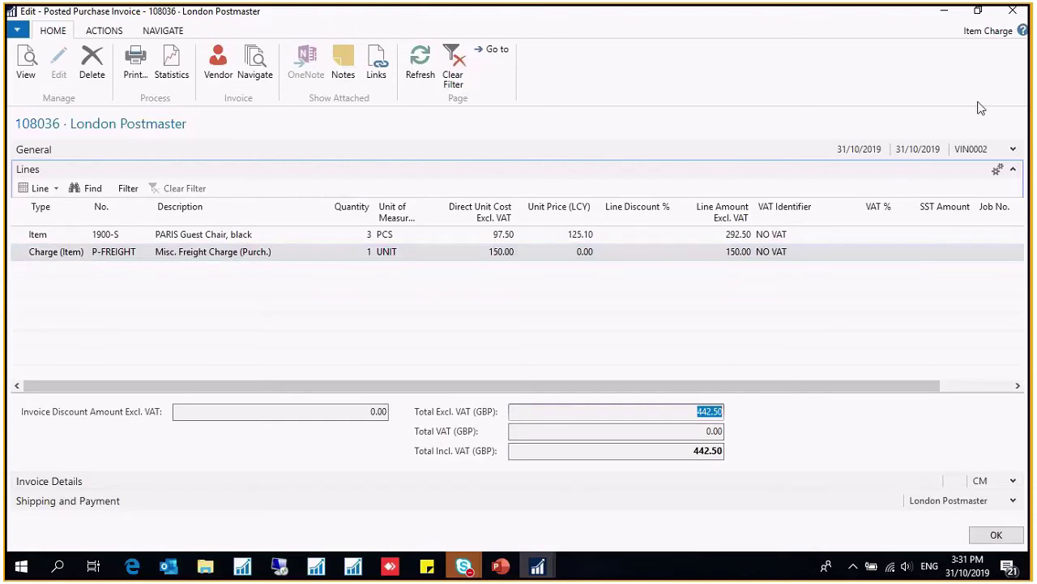
Search for "ven ite pur" in the main window and open the Vendor/Item Purchases report under Financial Management/Payables
{"action": "left_click", "coordinate": [951, 18]}
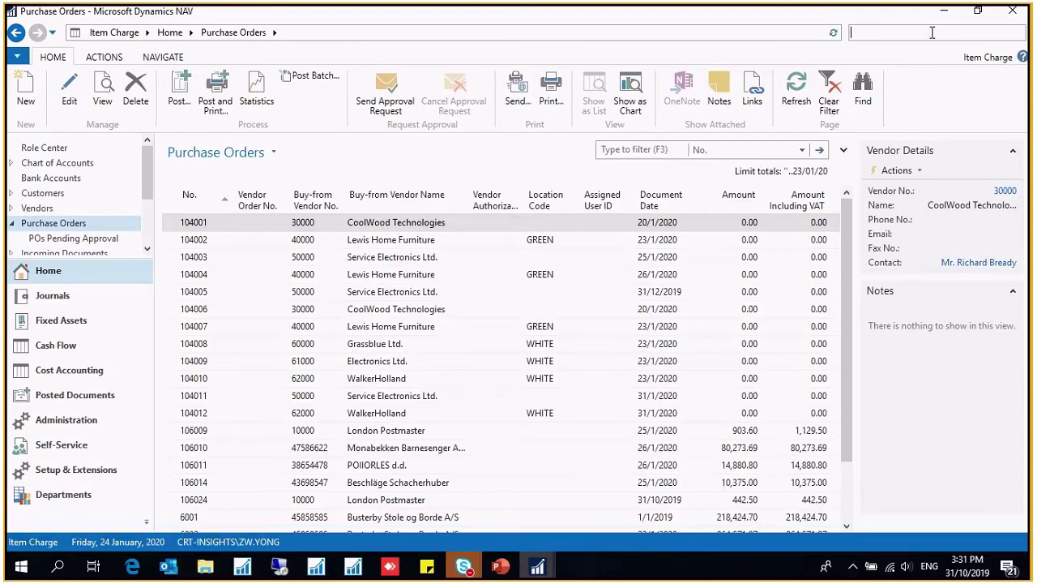
{"action": "type", "text": "ven ite pur"}
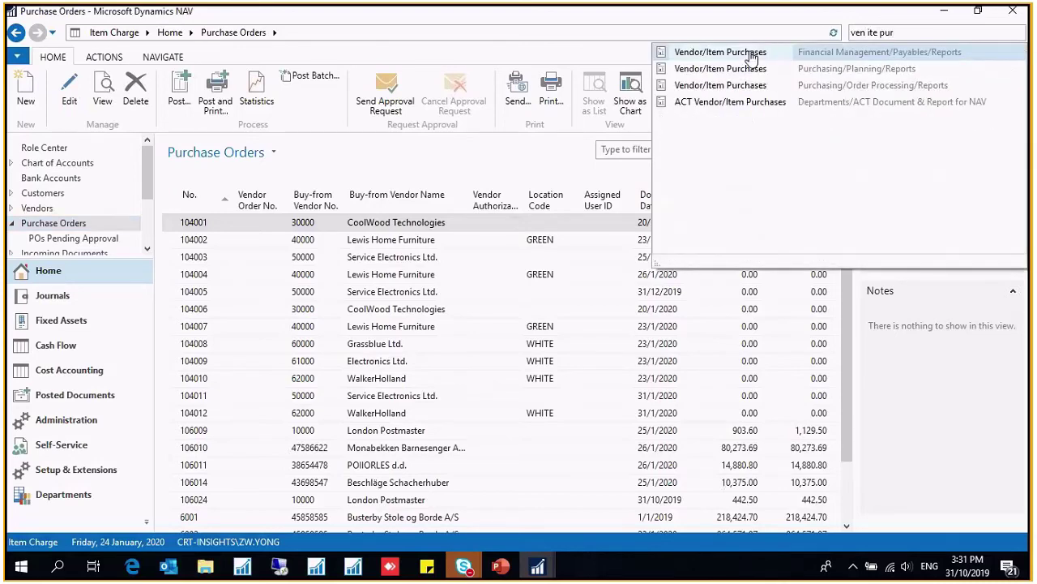
{"action": "left_click", "coordinate": [751, 53]}
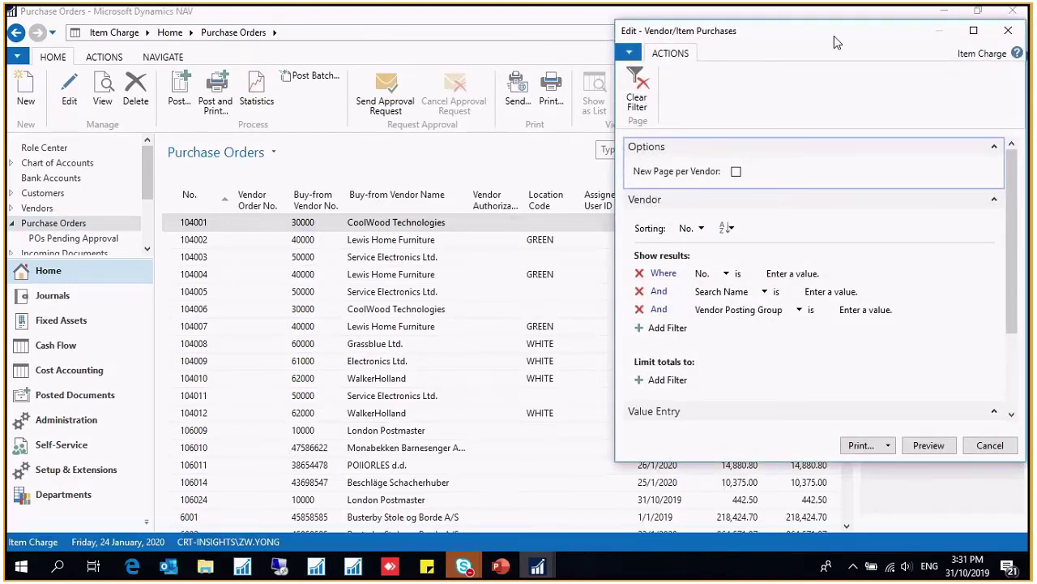
{"action": "left_click_drag", "start_coordinate": [834, 35], "coordinate": [723, 41]}
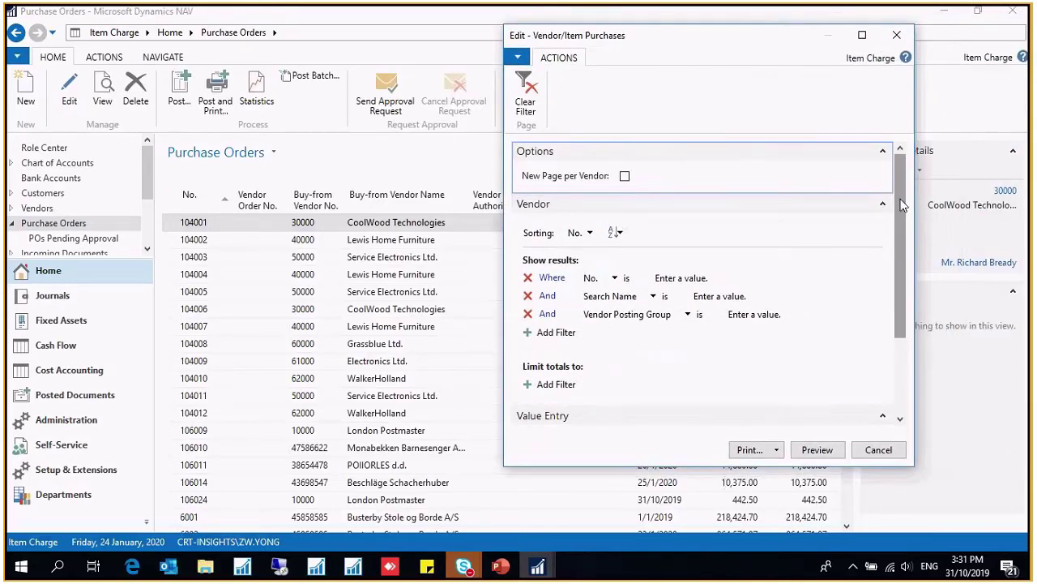
Filter the report's vendor number to London Postmaster and collapse the Vendor section
{"action": "left_click", "coordinate": [679, 278]}
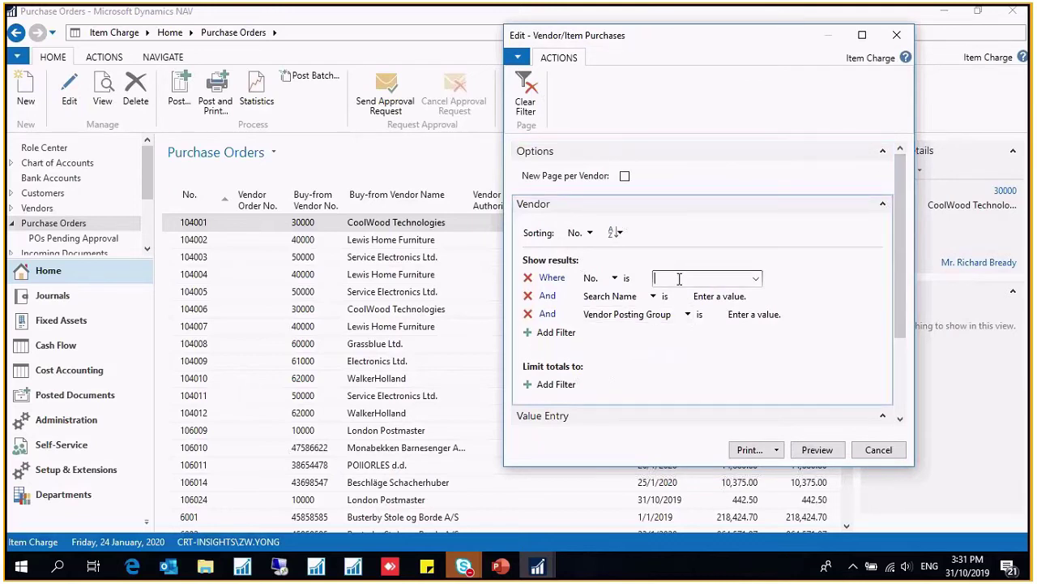
{"action": "type", "text": "10000"}
{"action": "left_click", "coordinate": [679, 326]}
{"action": "left_click", "coordinate": [886, 210]}
{"action": "left_click", "coordinate": [882, 204]}
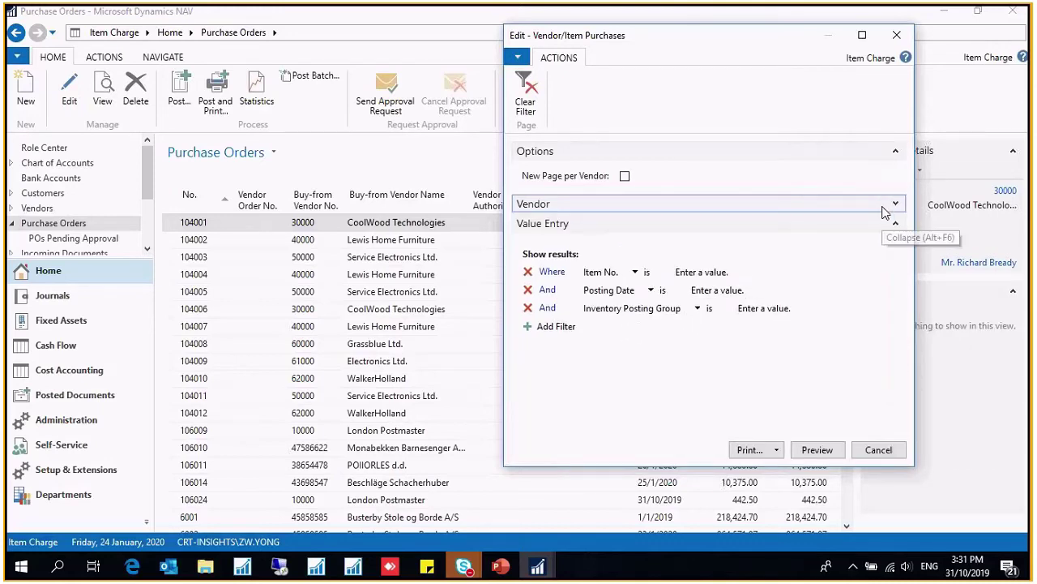
Filter the value entries to item 1900-S and preview the Vendor/Item Purchases report
{"action": "left_click", "coordinate": [702, 272]}
{"action": "type", "text": "1900-s"}
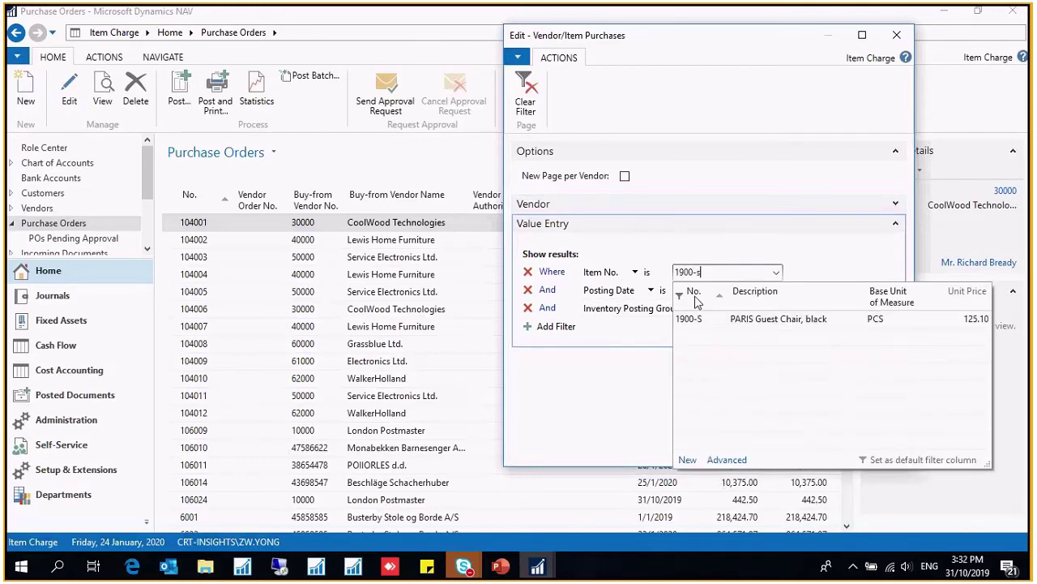
{"action": "left_click", "coordinate": [728, 320]}
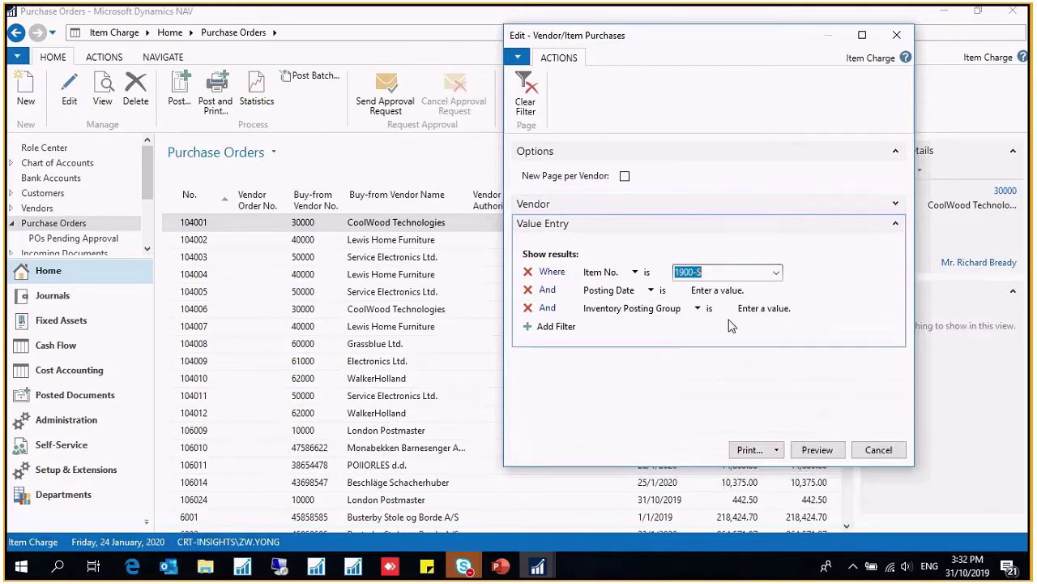
{"action": "left_click", "coordinate": [802, 456]}
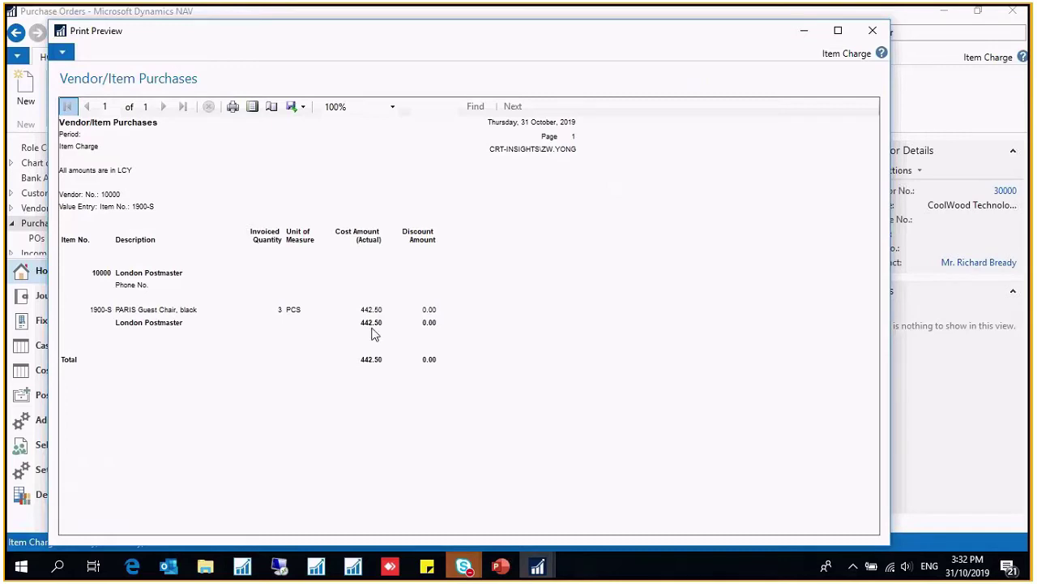
Compare the report's actual cost with the posted purchase invoice's total and chair line amount, and close the report preview
{"action": "mouse_move", "coordinate": [539, 572]}
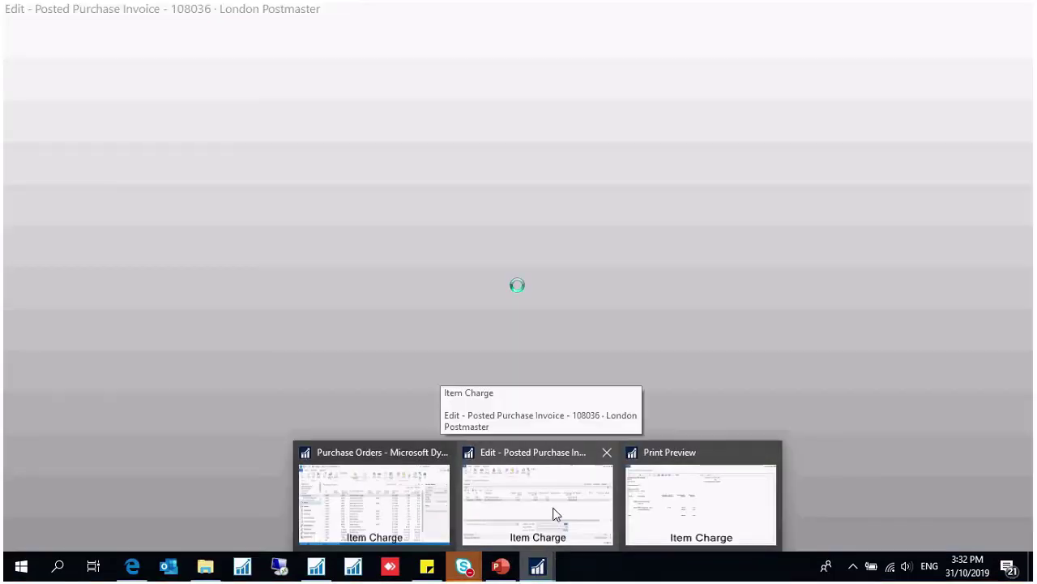
{"action": "left_click", "coordinate": [555, 519]}
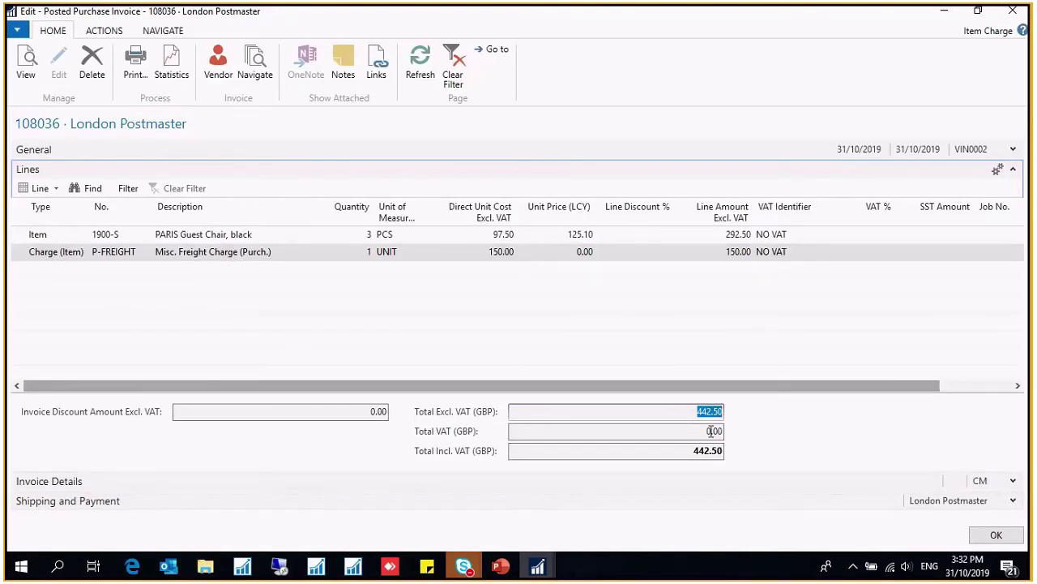
{"action": "left_click", "coordinate": [695, 410]}
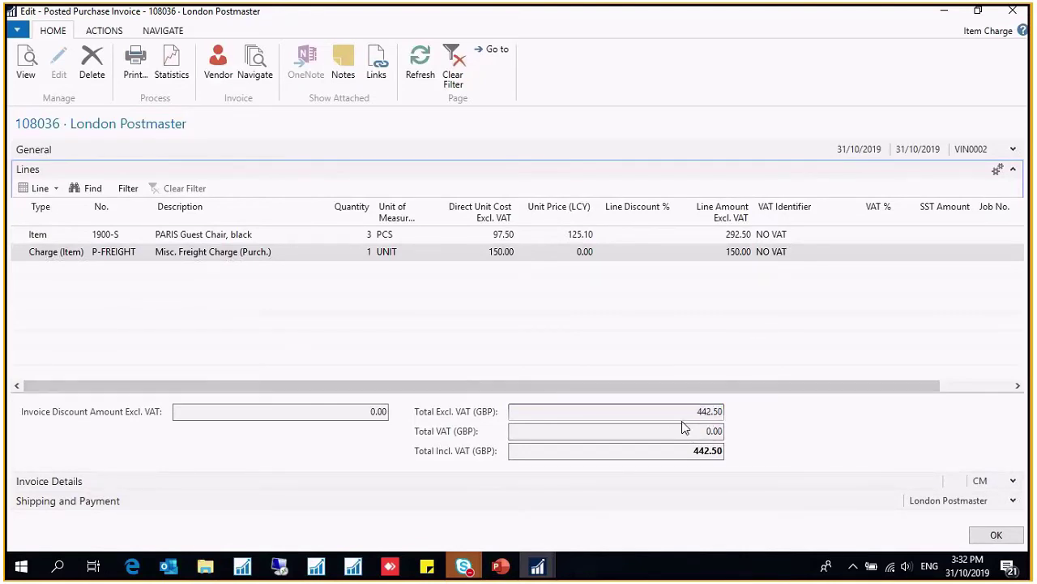
{"action": "double_click", "coordinate": [688, 410]}
{"action": "left_click", "coordinate": [726, 238]}
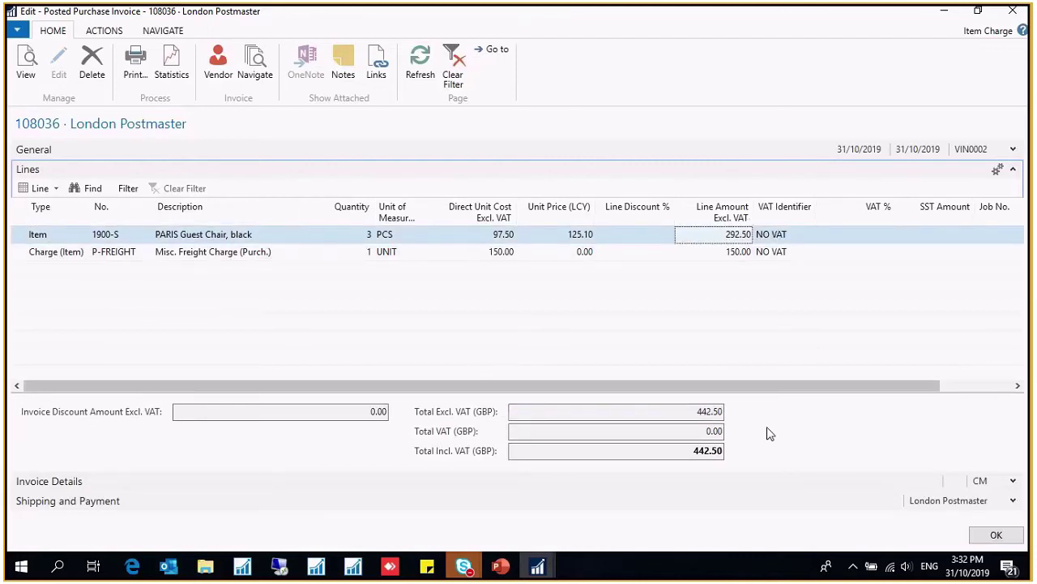
{"action": "left_click", "coordinate": [953, 17]}
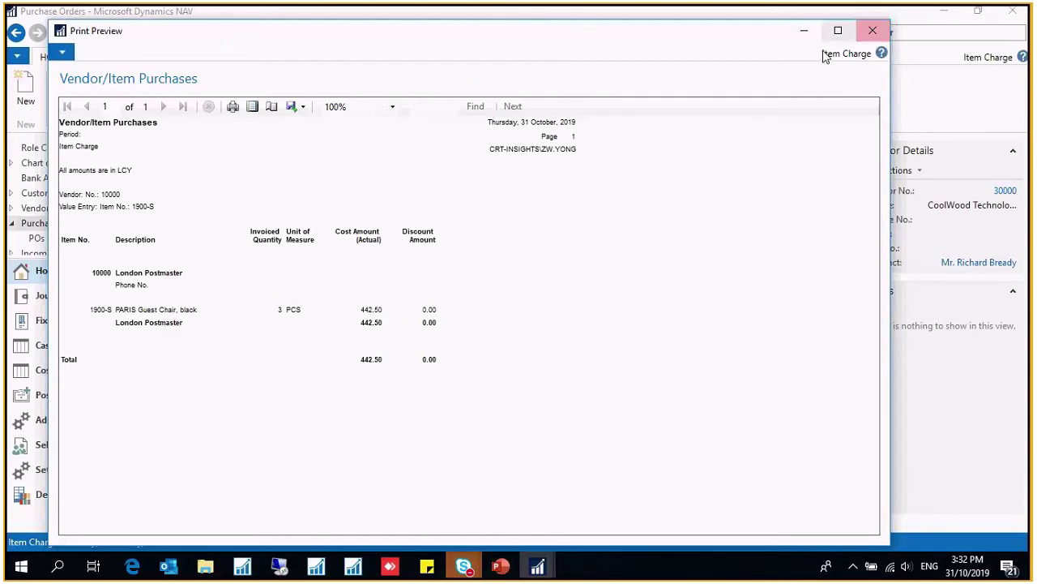
{"action": "left_click", "coordinate": [871, 32]}
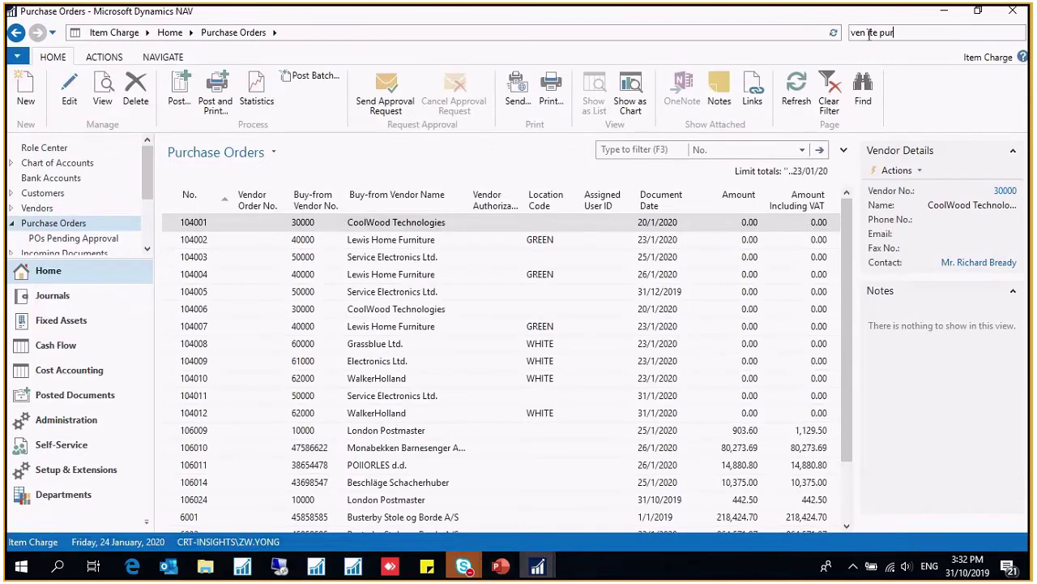
Switch to the Item Charges presentation in PowerPoint and show the "Scenario (In separated invoice)" slide
{"action": "mouse_move", "coordinate": [501, 568]}
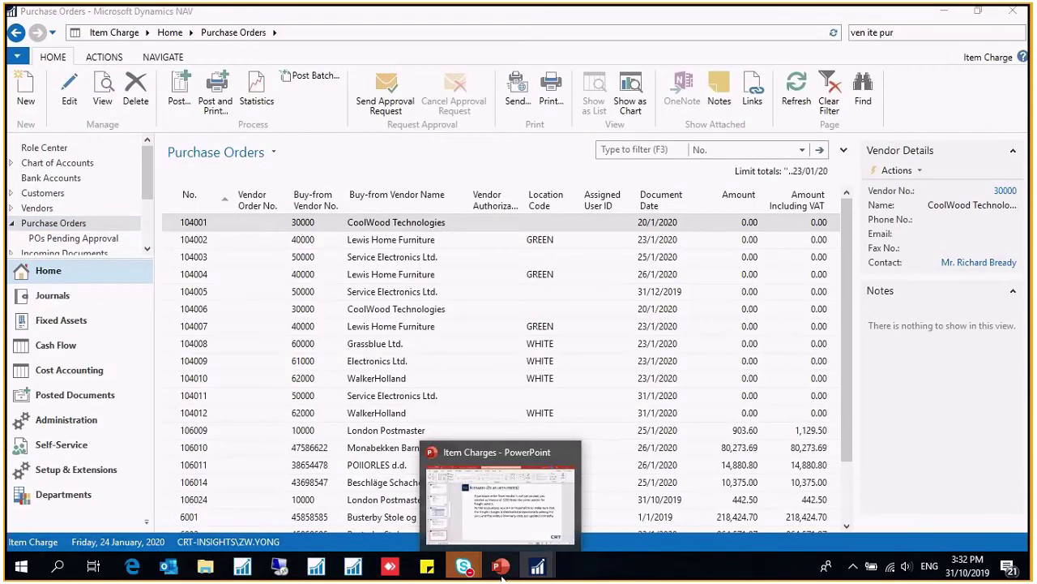
{"action": "left_click", "coordinate": [501, 567]}
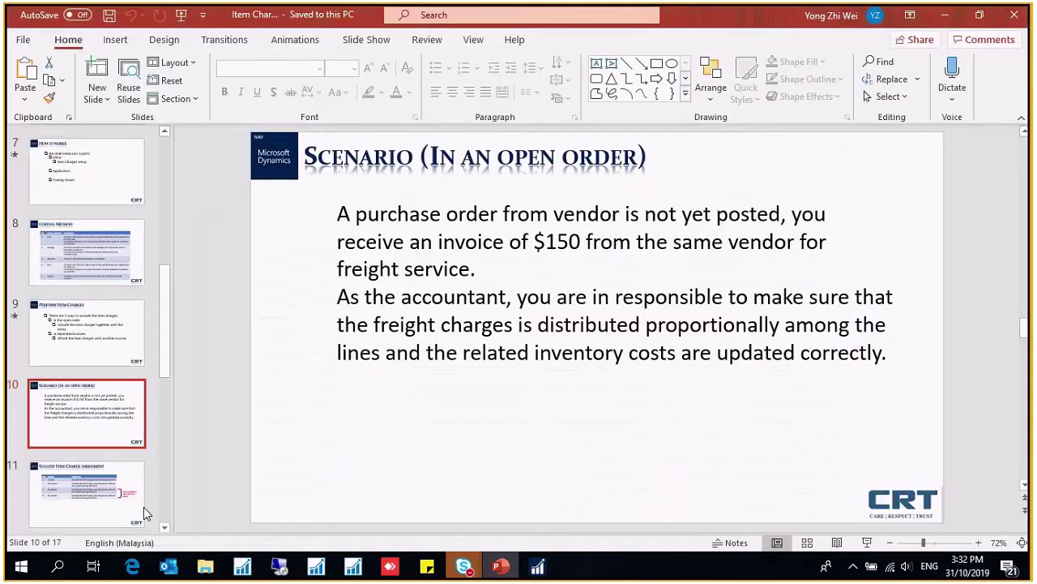
{"action": "scroll", "coordinate": [144, 513], "scroll_direction": "down", "scroll_amount": 1}
{"action": "left_click", "coordinate": [94, 501]}
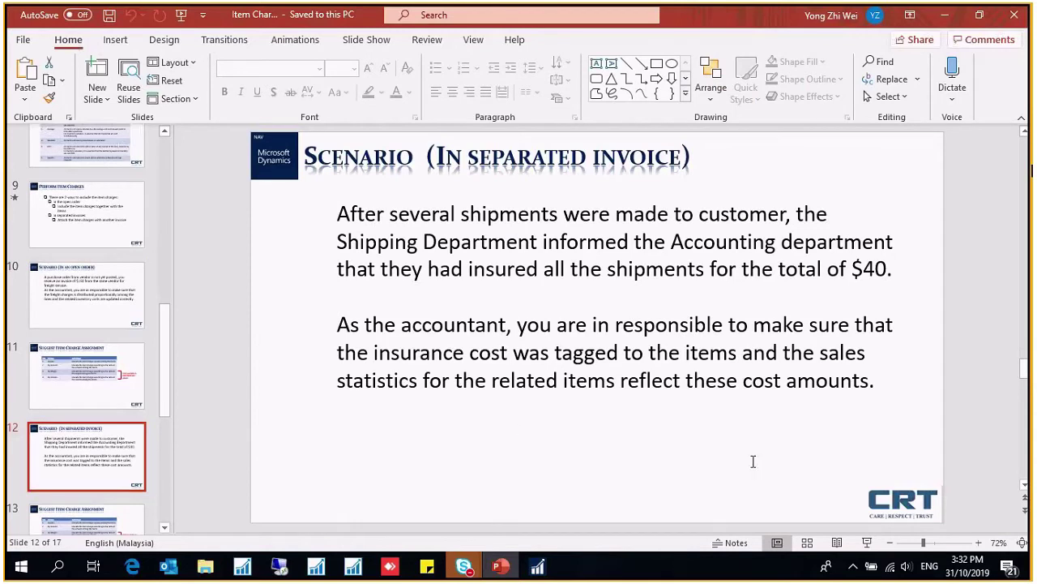
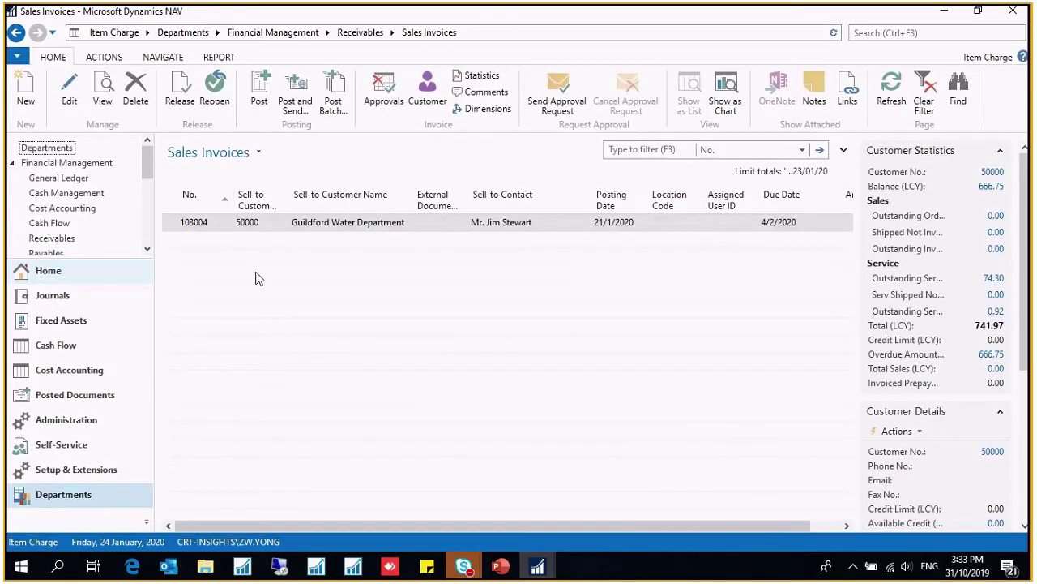
Create a new sales invoice in a maximized window for the customer The Cannon Group PLC
{"action": "left_click", "coordinate": [29, 106]}
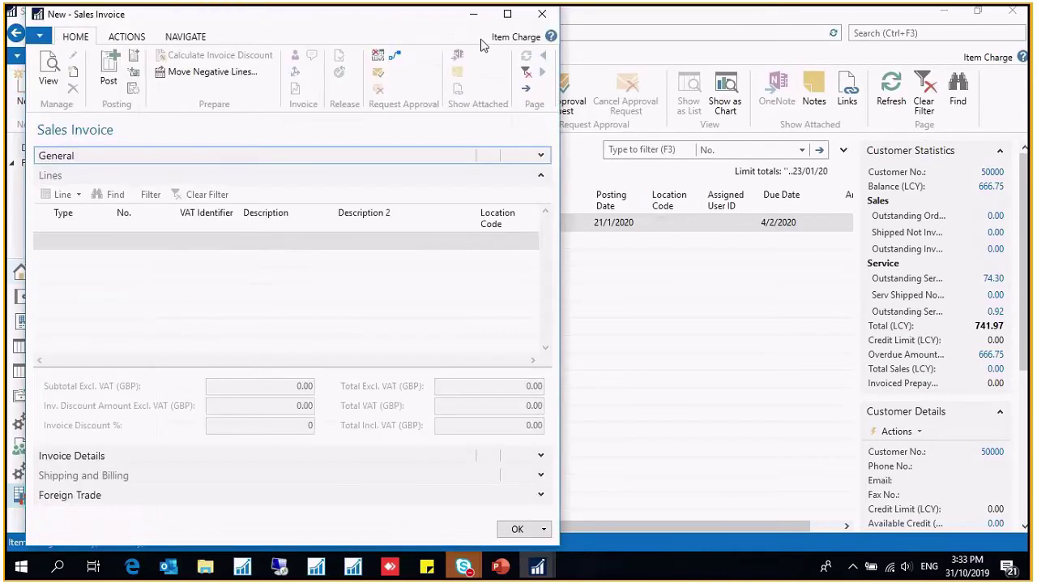
{"action": "left_click", "coordinate": [507, 13]}
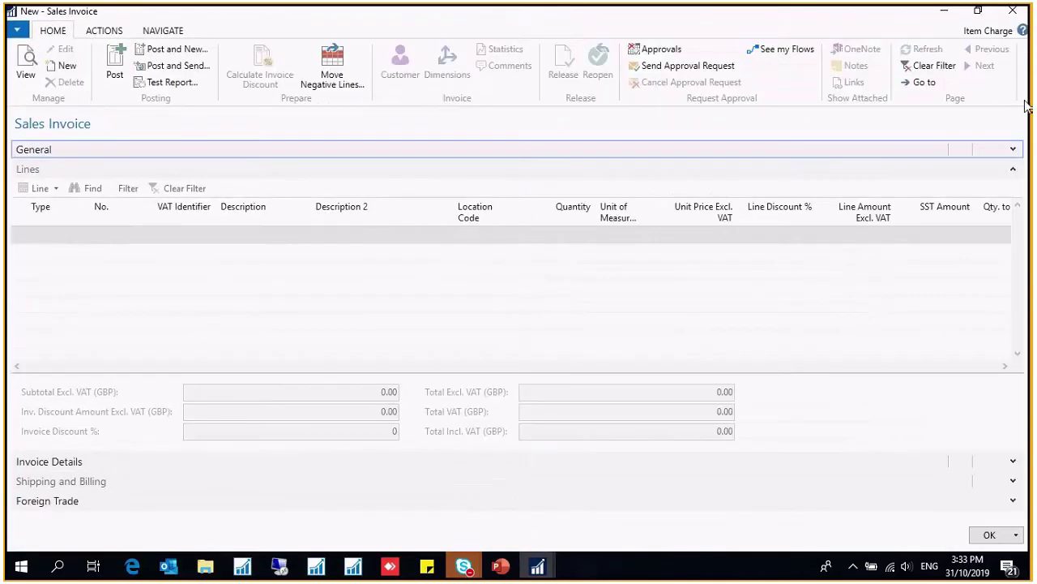
{"action": "left_click", "coordinate": [177, 174]}
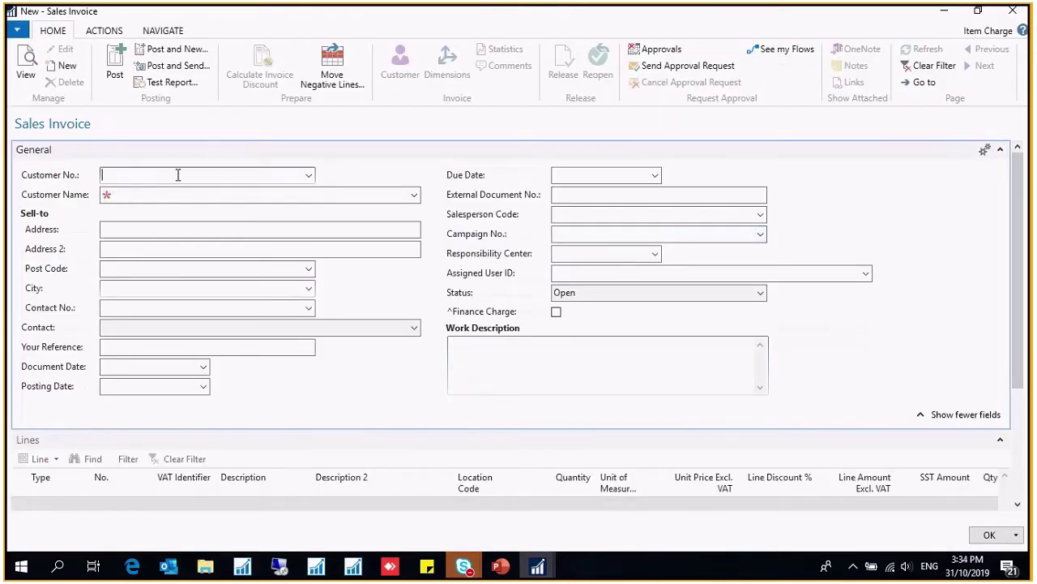
{"action": "type", "text": "10000"}
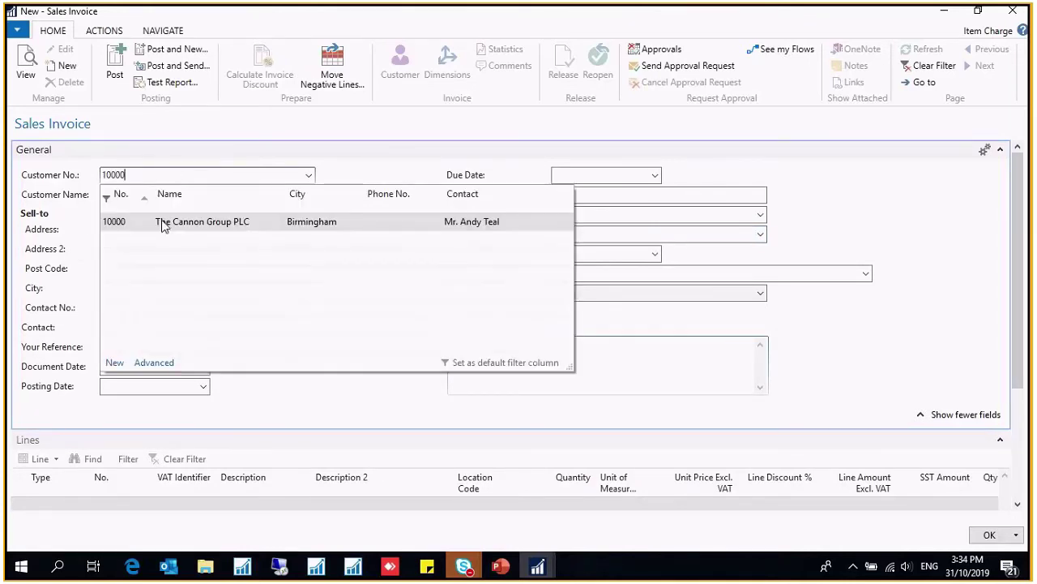
{"action": "left_click", "coordinate": [162, 222]}
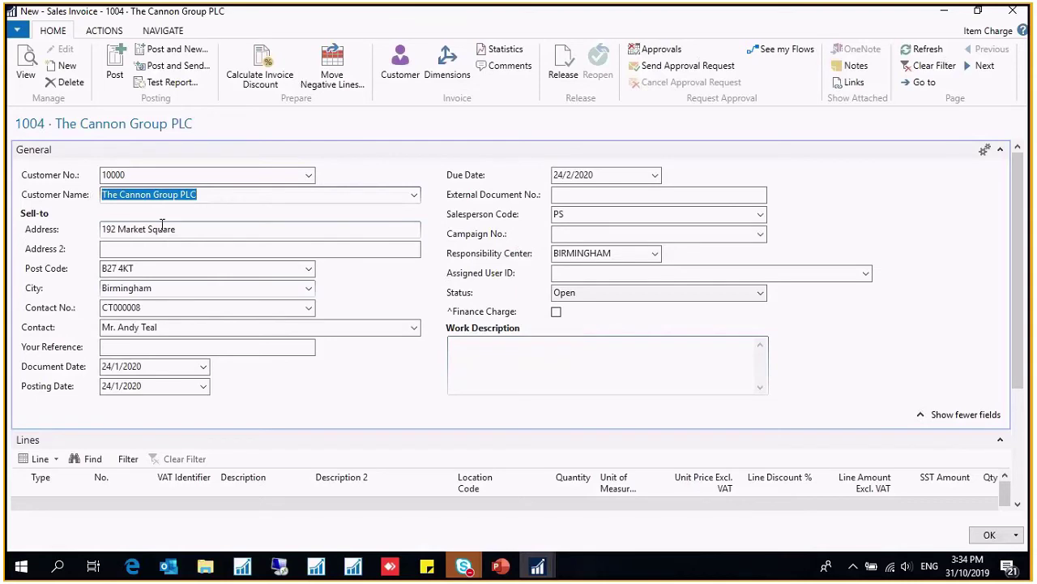
Set the sales invoice's document date and posting date to today, 31/10/2019
{"action": "left_click", "coordinate": [141, 366]}
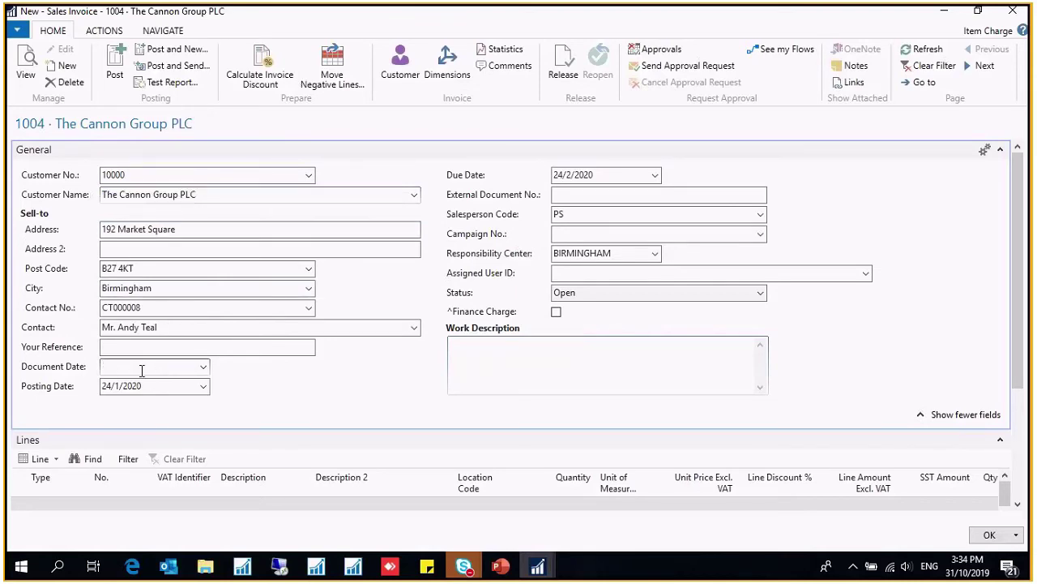
{"action": "type", "text": "t"}
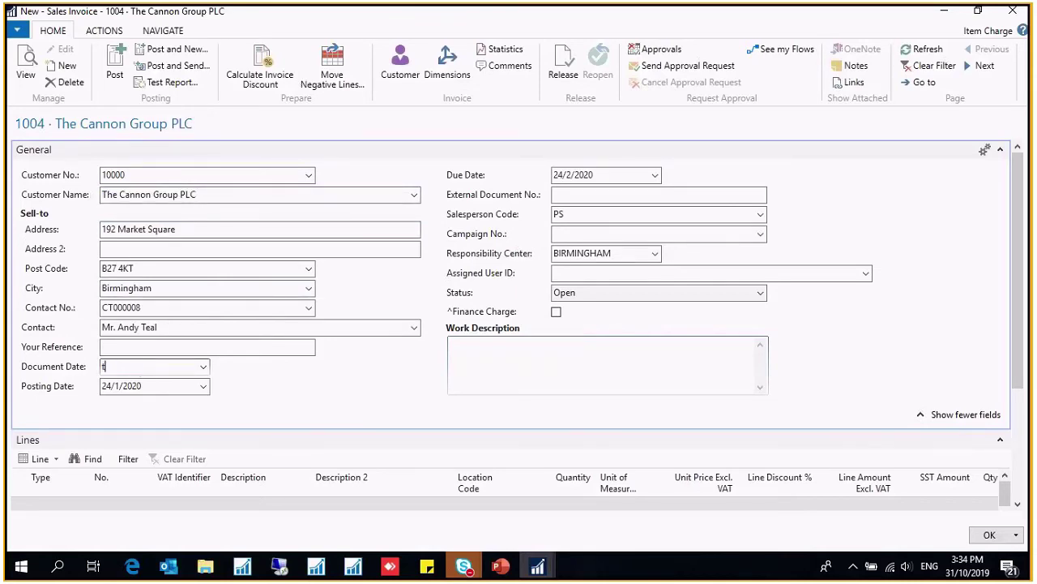
{"action": "key", "text": "Tab"}
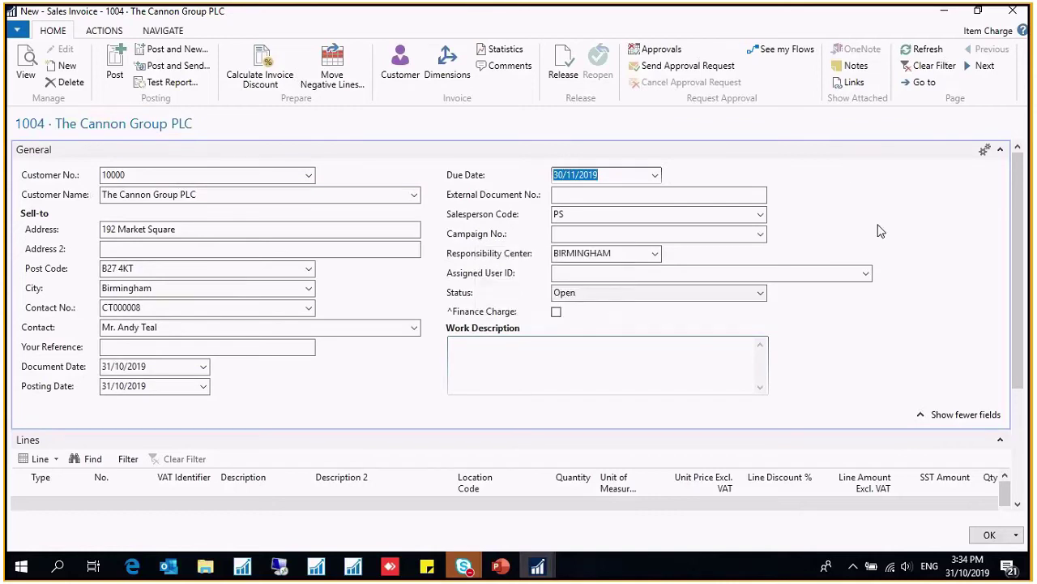
Recheck the customer number, collapse the General section and select the Type of the first empty invoice line
{"action": "left_click", "coordinate": [999, 151]}
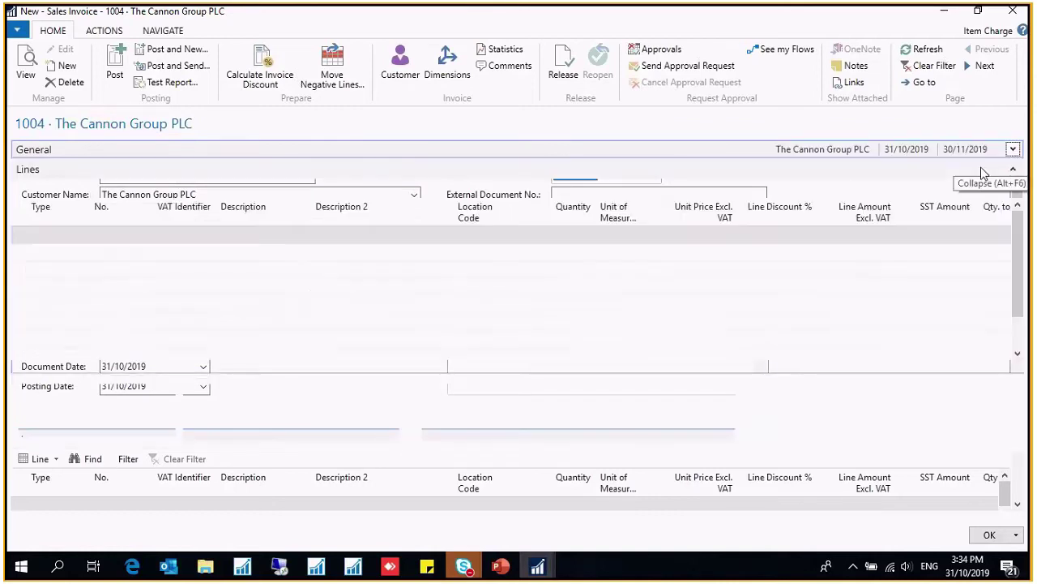
{"action": "left_click", "coordinate": [1013, 149]}
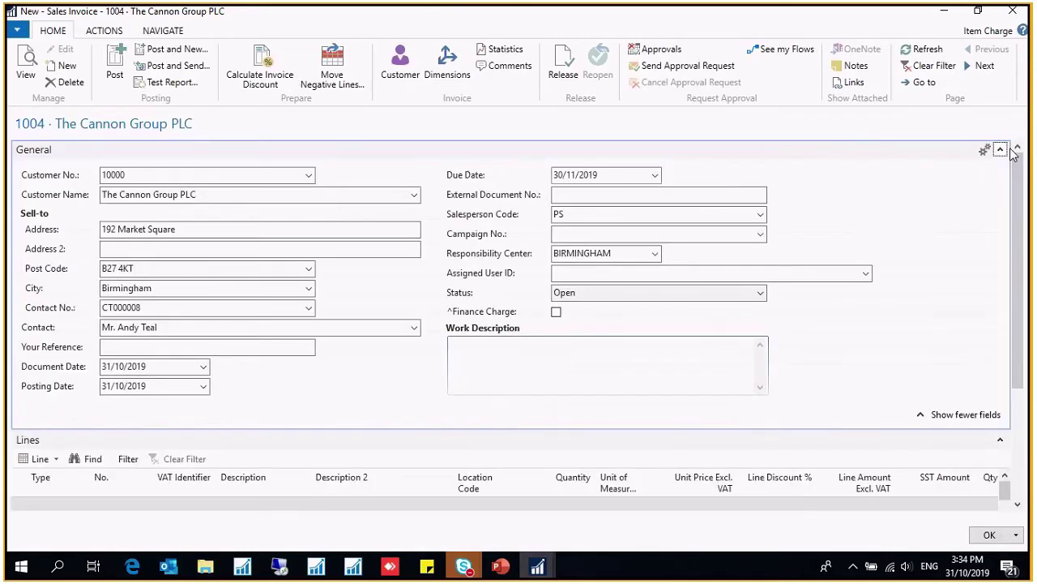
{"action": "left_click", "coordinate": [146, 175]}
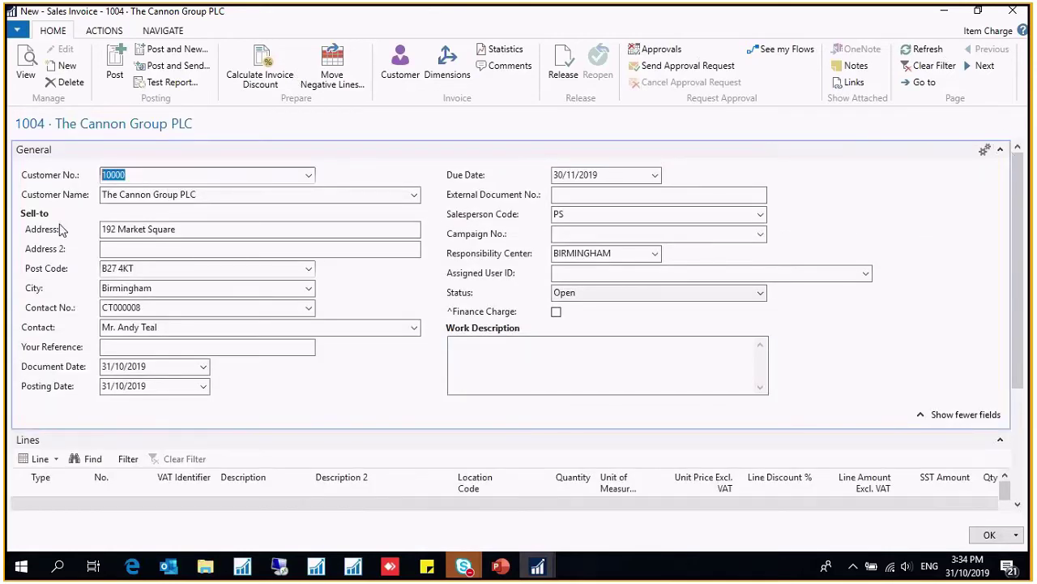
{"action": "left_click", "coordinate": [1000, 149]}
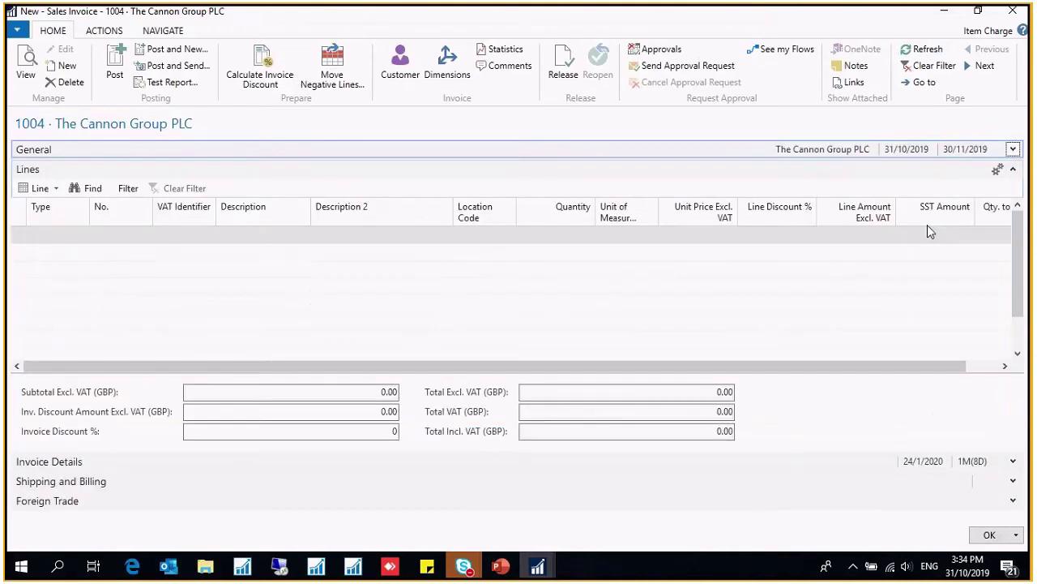
{"action": "left_click", "coordinate": [79, 238]}
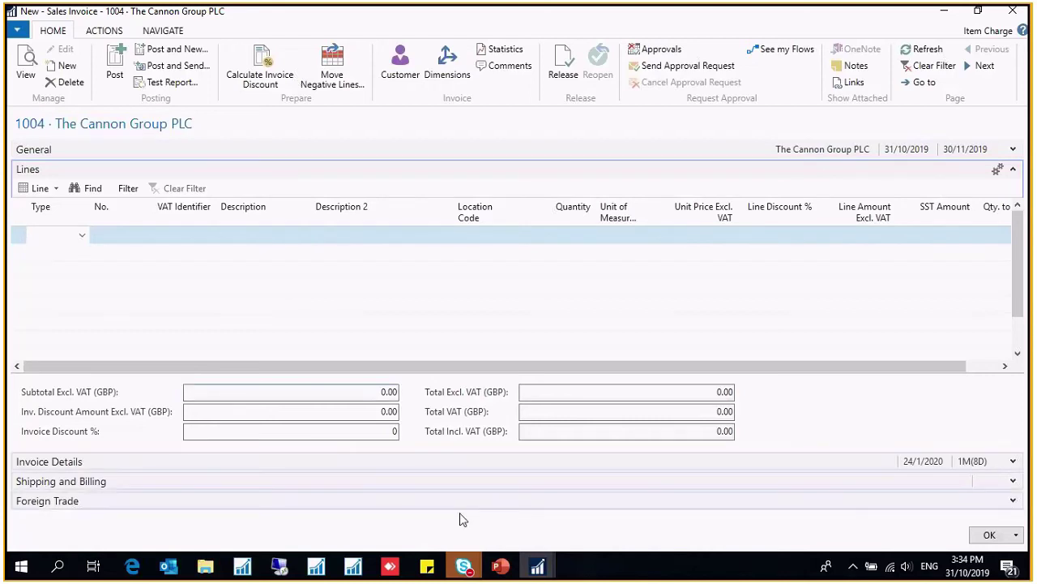
Switch to PowerPoint, check the insurance amount in the "Scenario (In separated invoice)" slide and return to the sales invoice
{"action": "left_click", "coordinate": [500, 566]}
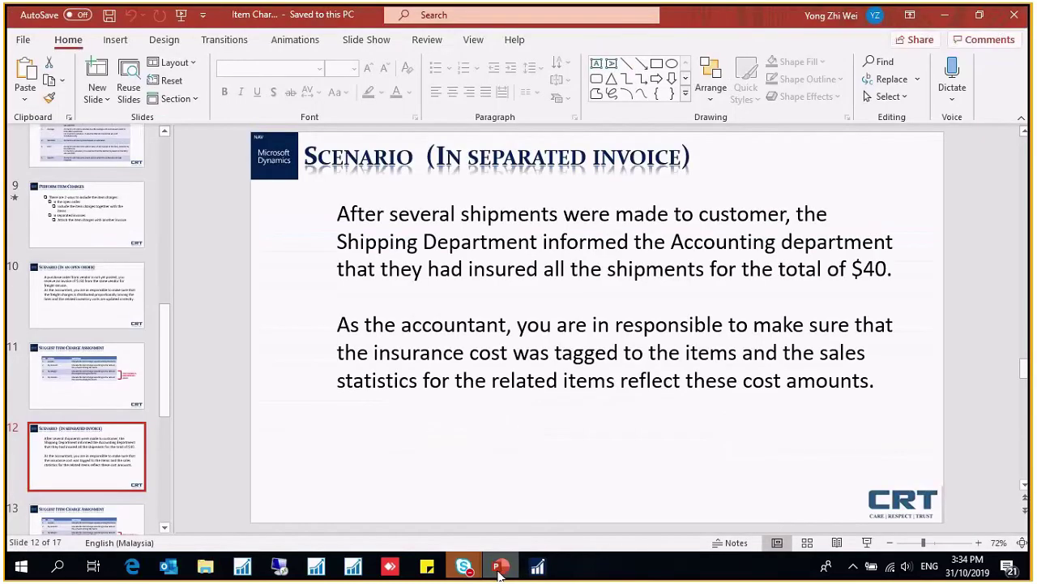
{"action": "double_click", "coordinate": [888, 272]}
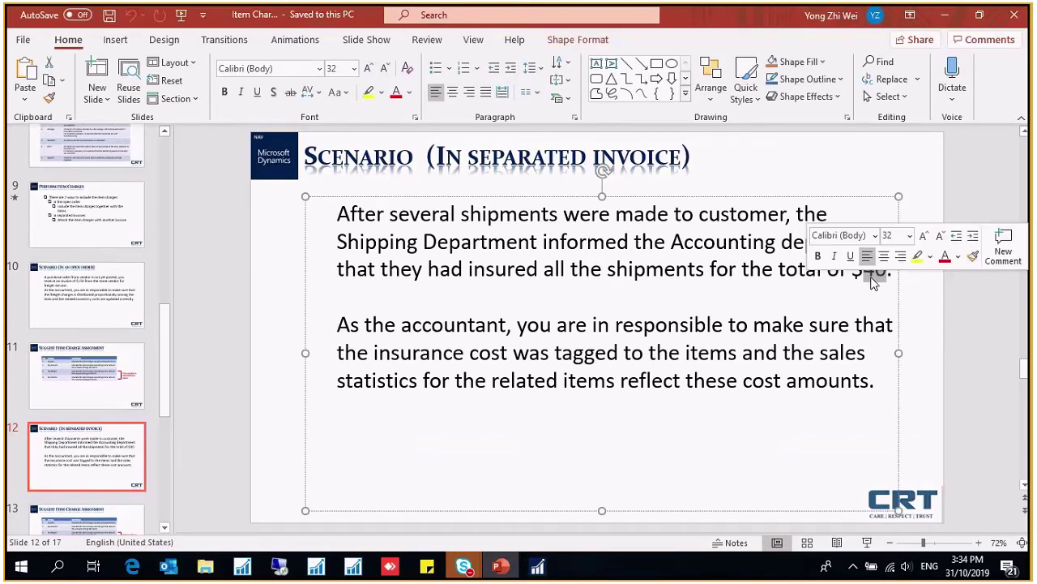
{"action": "left_click", "coordinate": [962, 188]}
{"action": "left_click", "coordinate": [952, 17]}
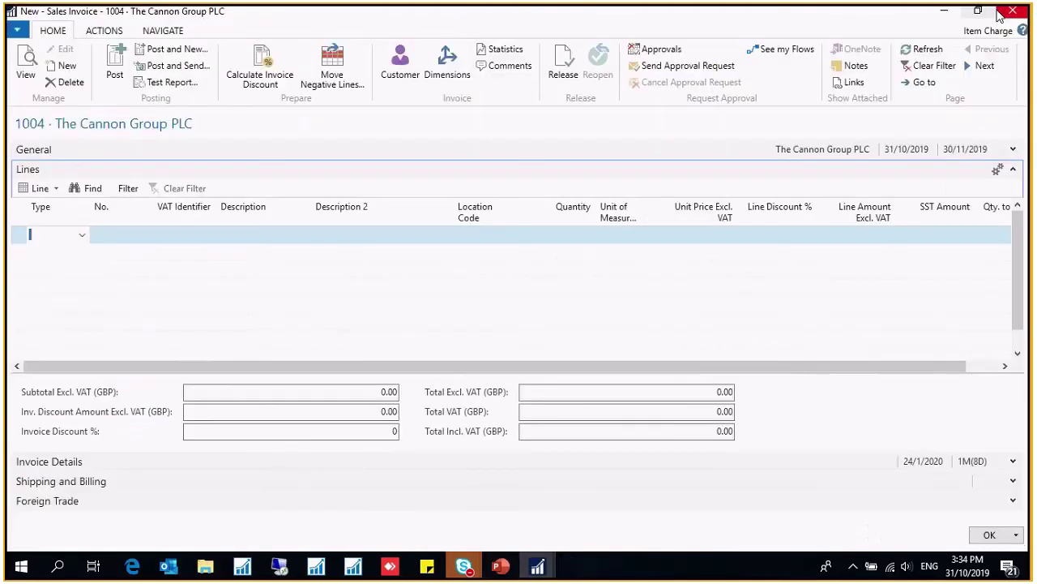
Set the first invoice line's type to Charge (Item) and its number to INSURANCE
{"action": "left_click", "coordinate": [82, 234]}
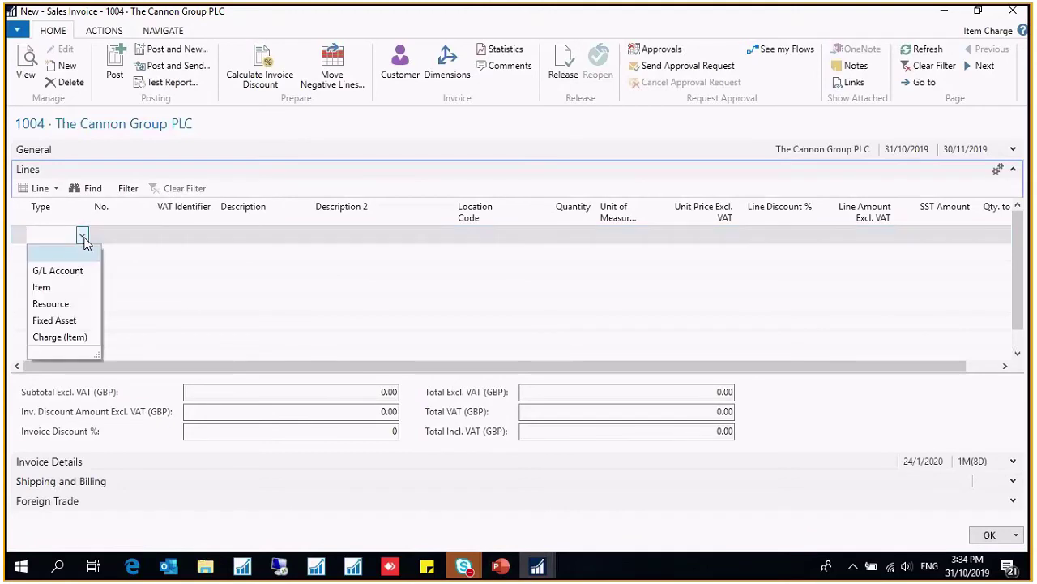
{"action": "left_click", "coordinate": [54, 337]}
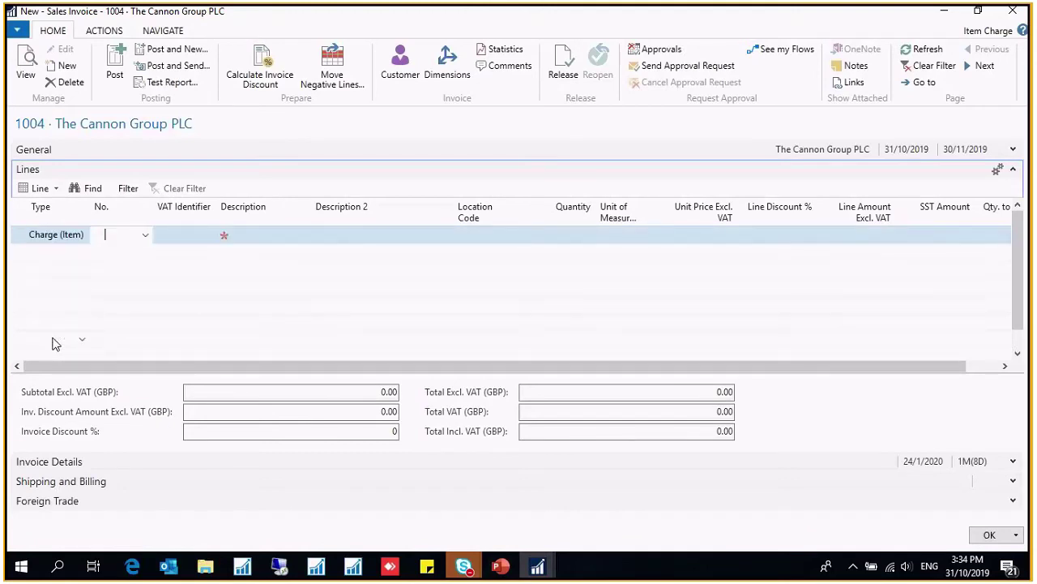
{"action": "left_click", "coordinate": [146, 234]}
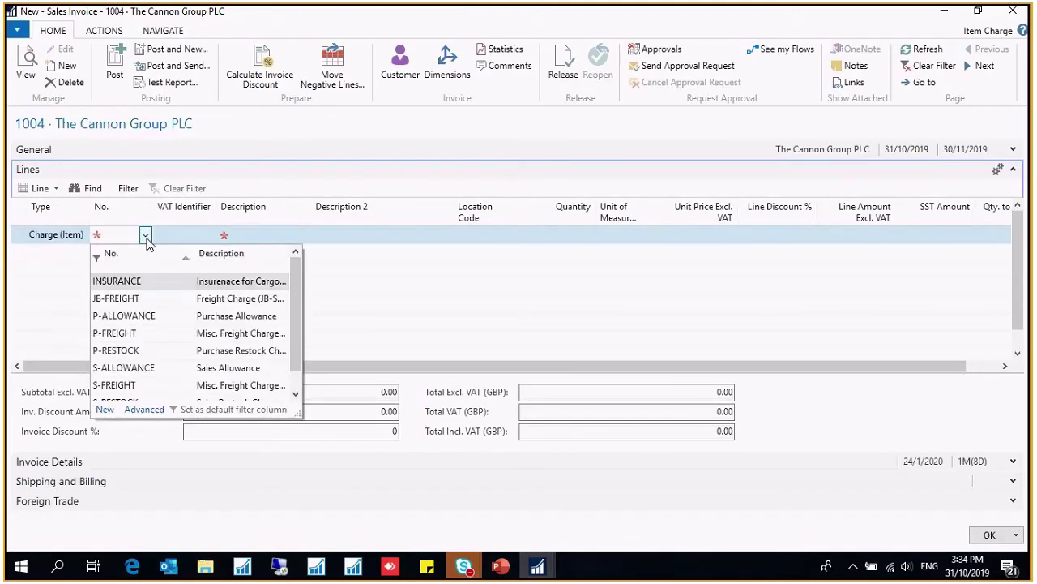
{"action": "left_click", "coordinate": [151, 288]}
{"action": "key", "text": "Tab"}
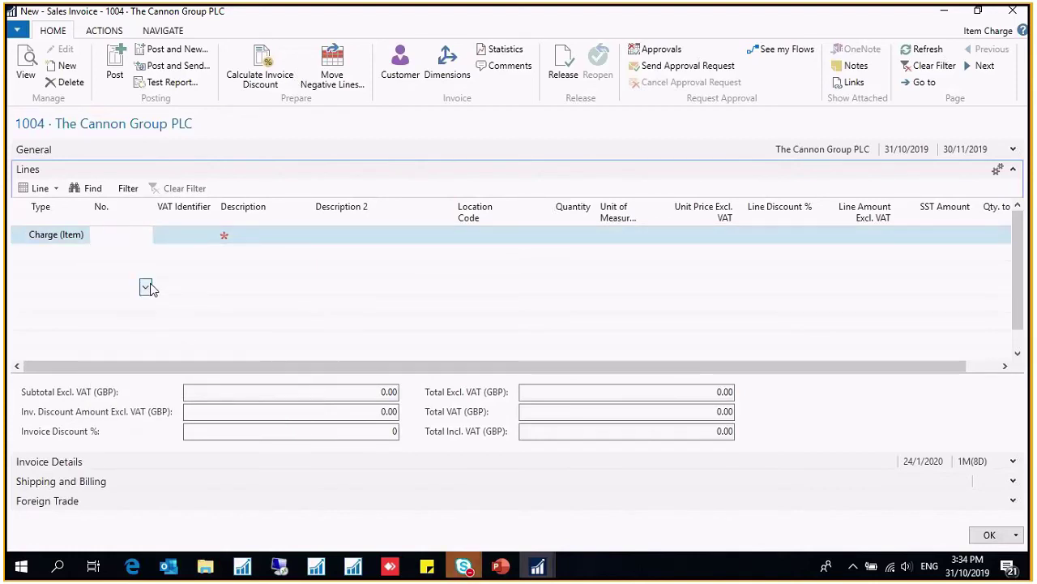
Set the insurance line's quantity to 1 and its unit of measure to UNIT
{"action": "left_click", "coordinate": [566, 232]}
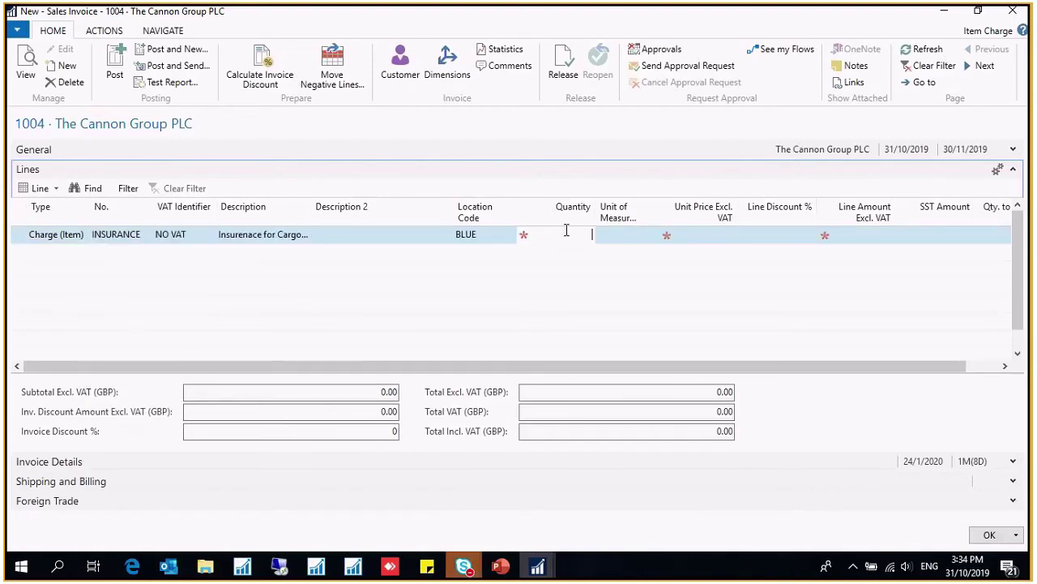
{"action": "type", "text": "1"}
{"action": "left_click", "coordinate": [612, 235]}
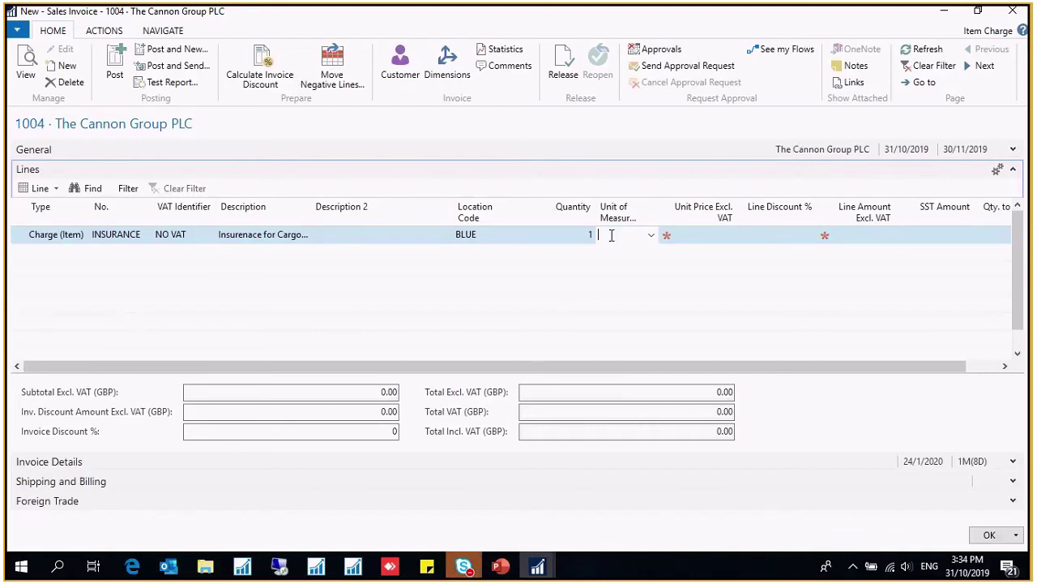
{"action": "left_click", "coordinate": [651, 235]}
{"action": "scroll", "coordinate": [672, 370], "scroll_direction": "down", "scroll_amount": 2}
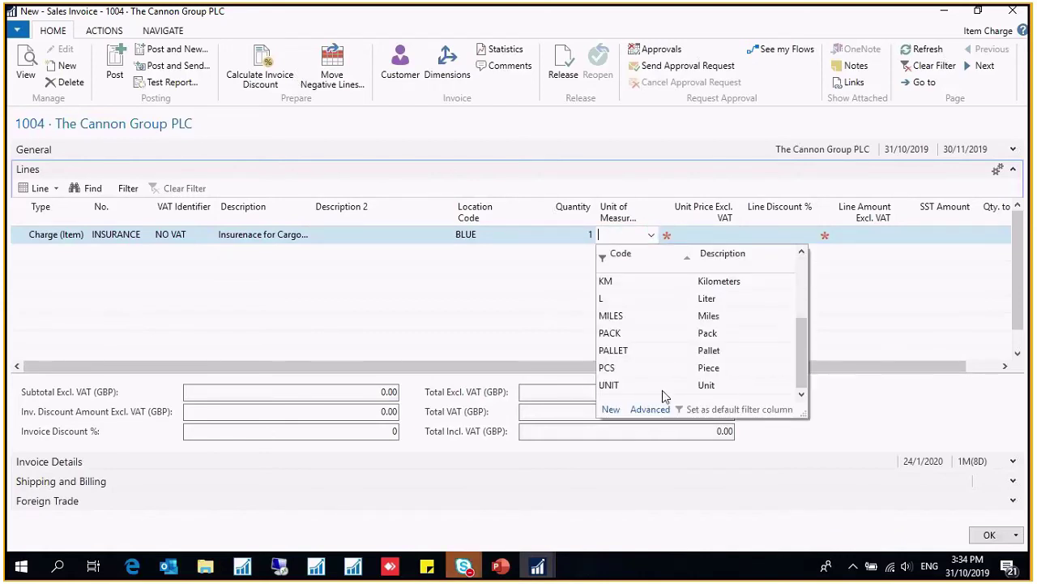
{"action": "left_click", "coordinate": [663, 389]}
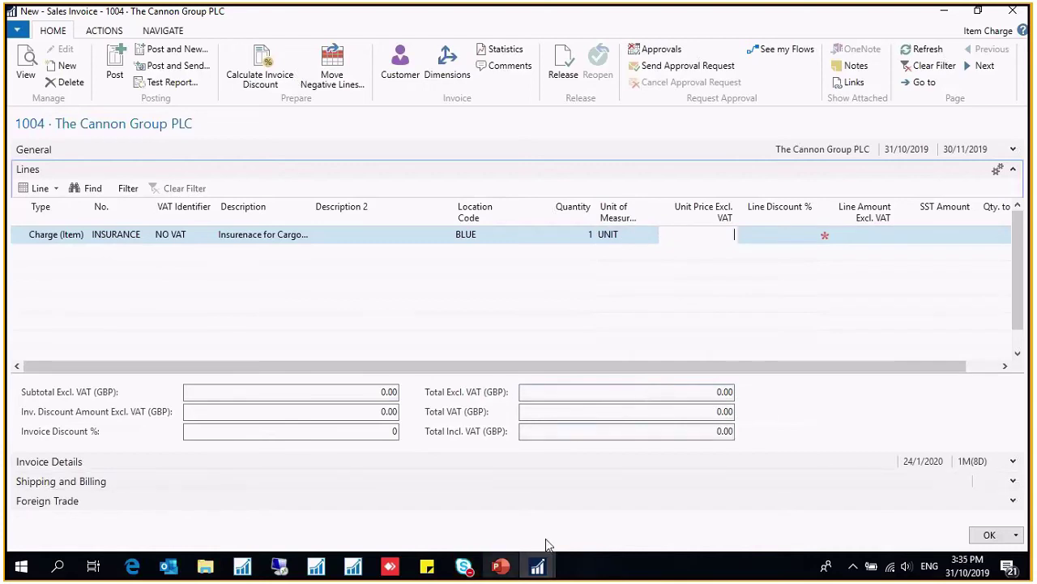
Set the insurance line's unit price excluding VAT to 40 and check the invoice's total excluding VAT
{"action": "type", "text": "40"}
{"action": "key", "text": "Tab"}
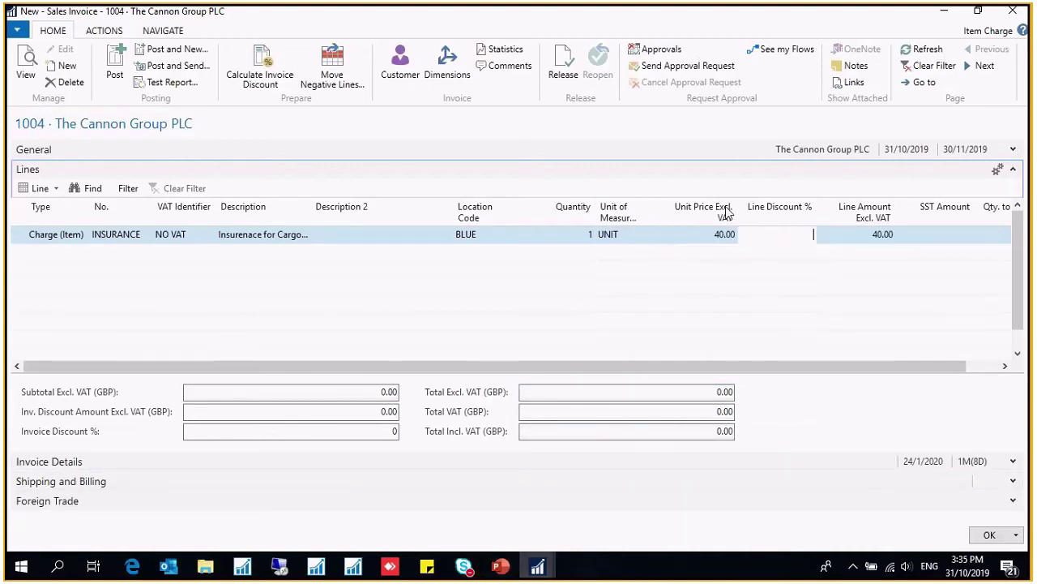
{"action": "left_click", "coordinate": [746, 281]}
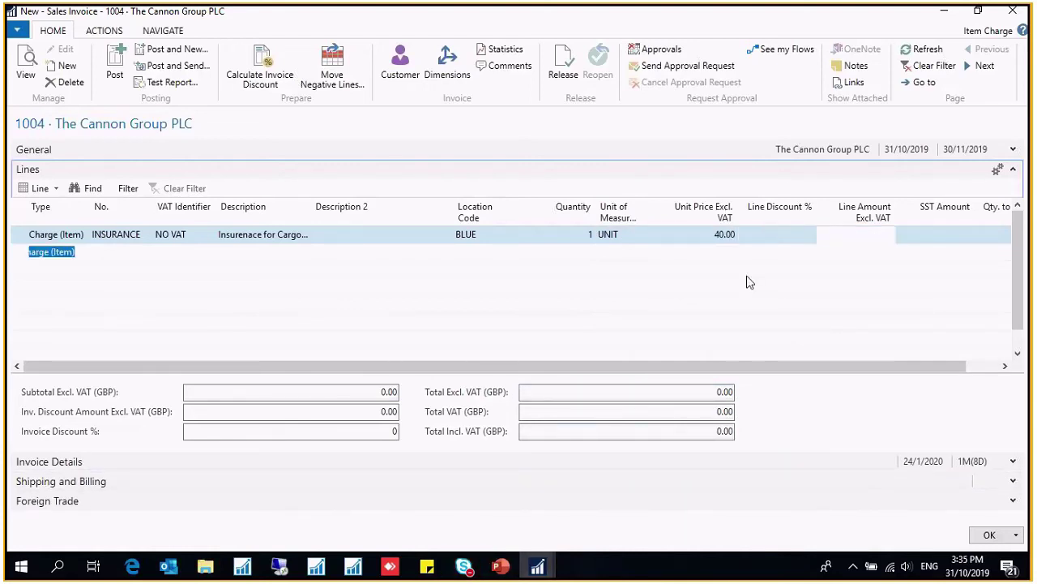
{"action": "left_click", "coordinate": [16, 241]}
{"action": "left_click", "coordinate": [699, 395]}
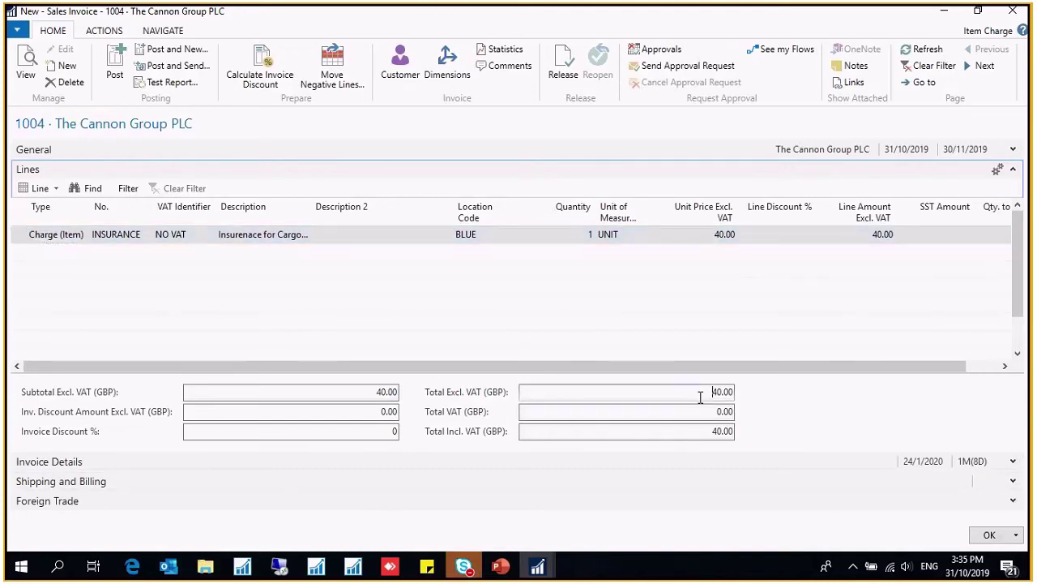
{"action": "double_click", "coordinate": [718, 392]}
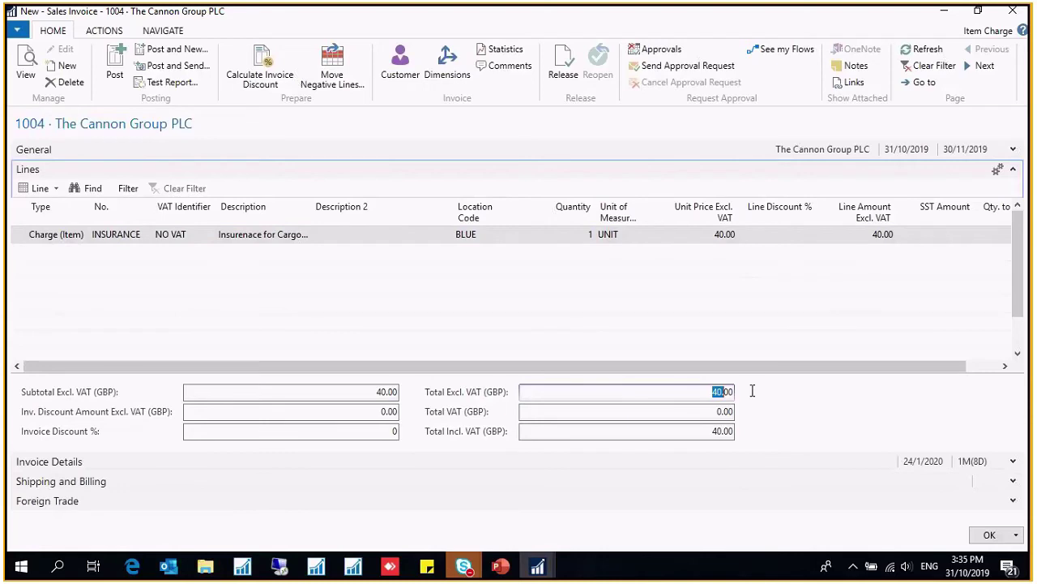
{"action": "left_click_drag", "start_coordinate": [752, 390], "coordinate": [788, 399]}
Open the Item Charge Assignment for the INSURANCE line
{"action": "left_click", "coordinate": [23, 234]}
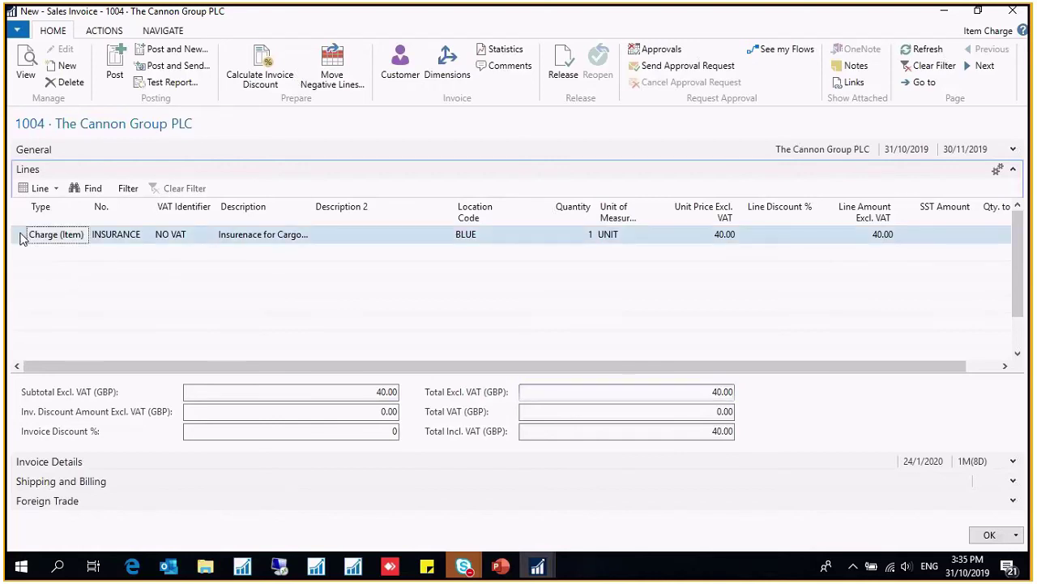
{"action": "left_click", "coordinate": [58, 189]}
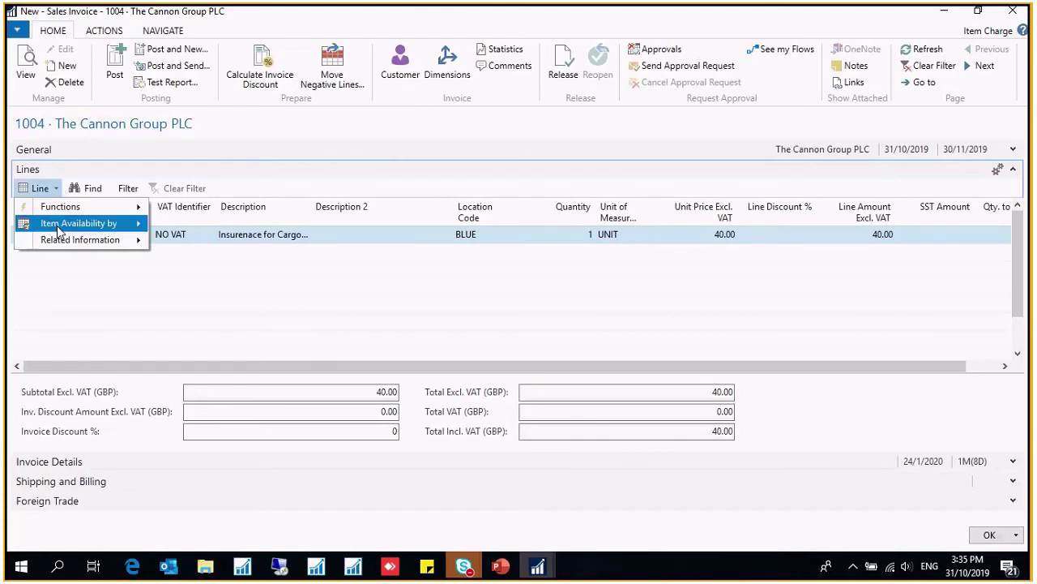
{"action": "mouse_move", "coordinate": [58, 241]}
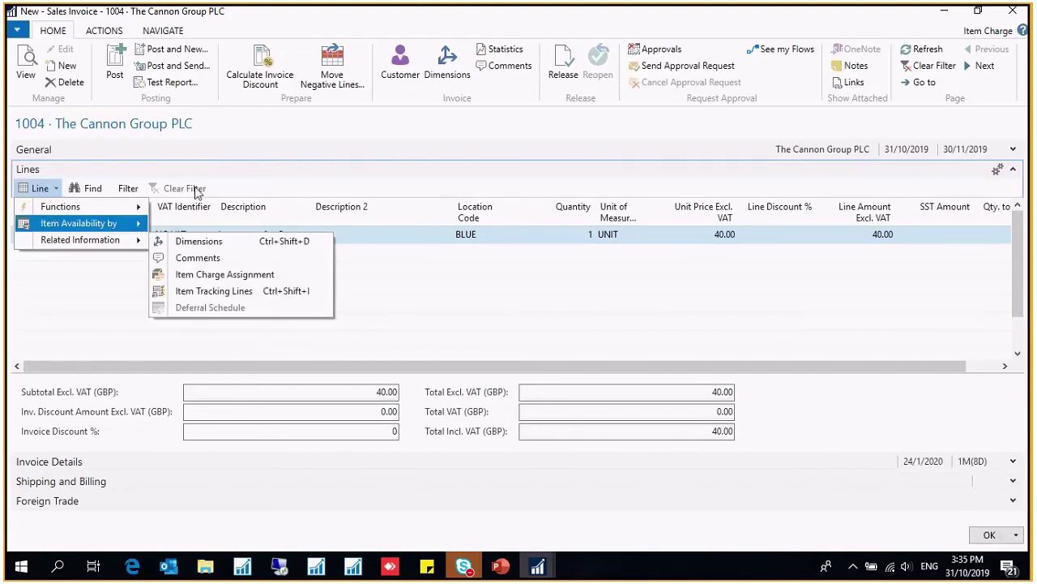
{"action": "left_click", "coordinate": [284, 280]}
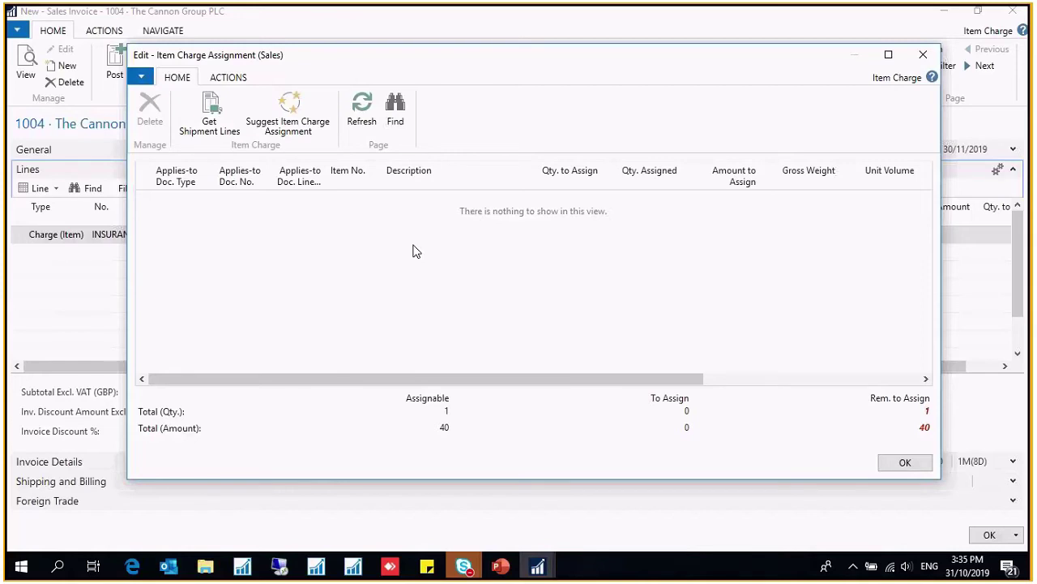
Get the two PARIS Guest Chair shipment lines, documents 102044 and 102045, into the item charge assignment
{"action": "left_click", "coordinate": [229, 138]}
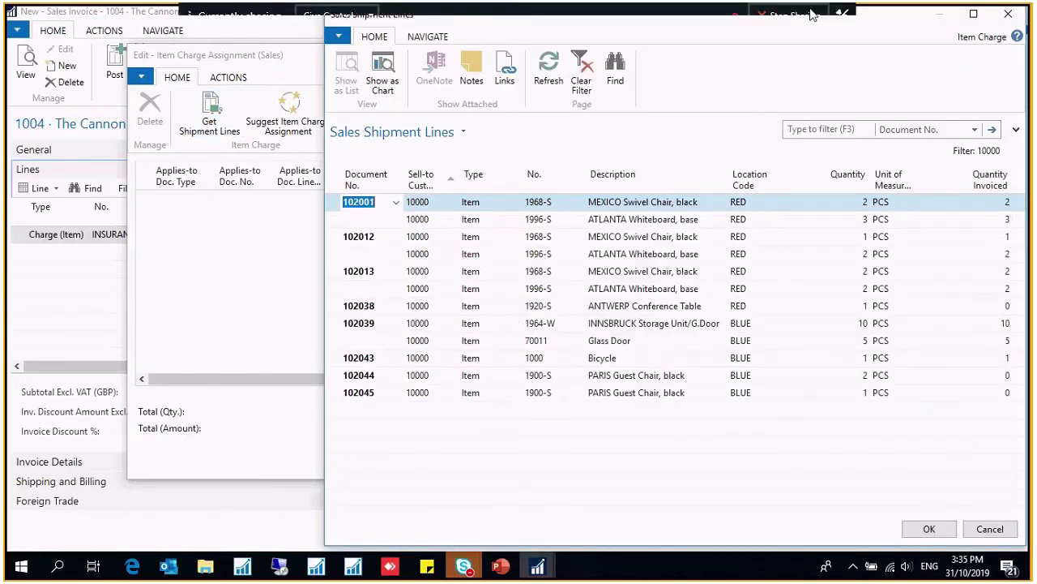
{"action": "left_click_drag", "start_coordinate": [892, 24], "coordinate": [812, 46]}
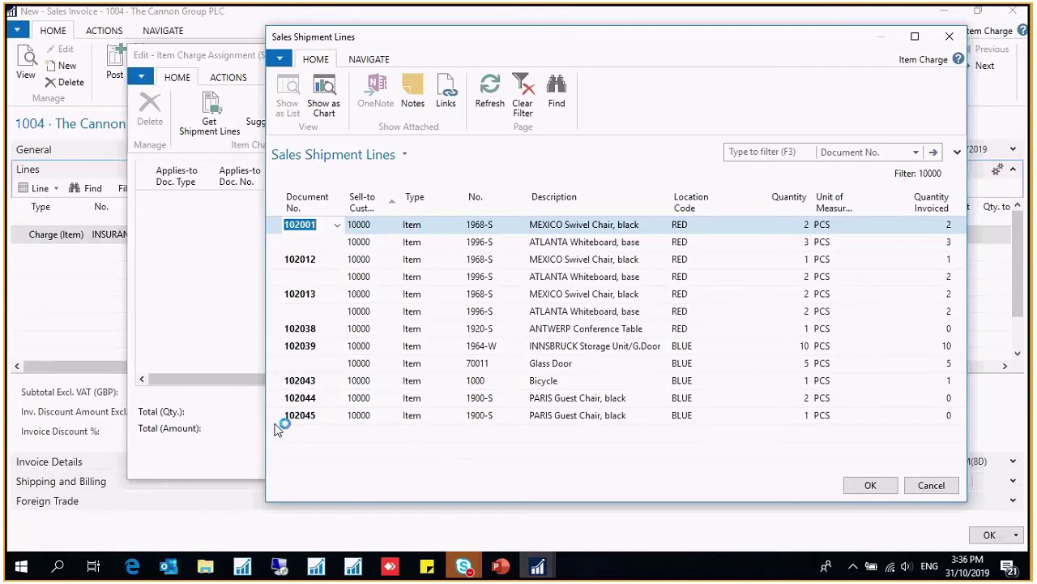
{"action": "left_click_drag", "start_coordinate": [278, 418], "coordinate": [283, 397]}
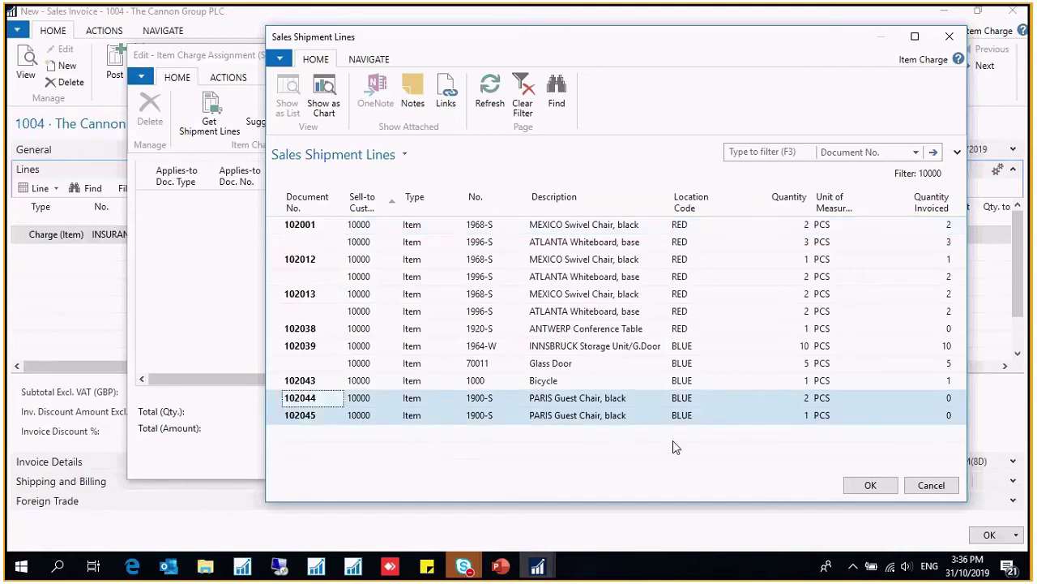
{"action": "left_click", "coordinate": [871, 486]}
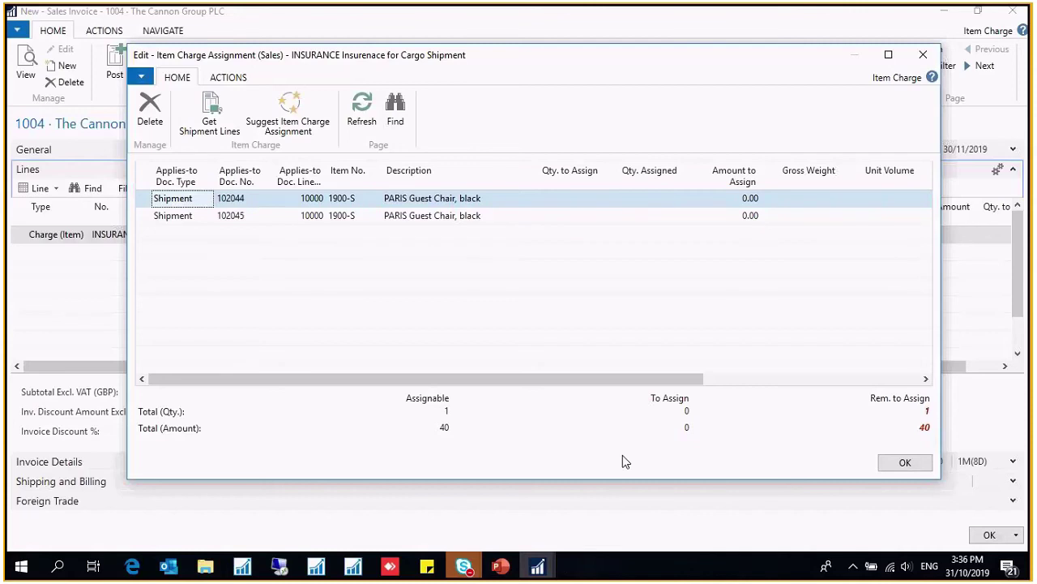
Open the distribution options of Suggest Item Charge Assignment for the two shipment lines
{"action": "left_click", "coordinate": [301, 101]}
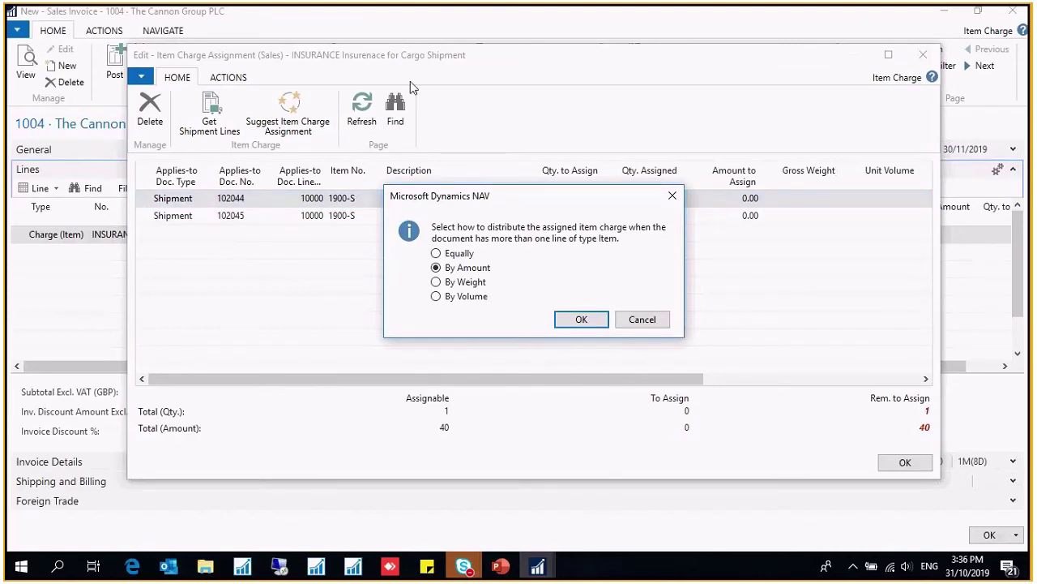
{"action": "key", "text": "Return"}
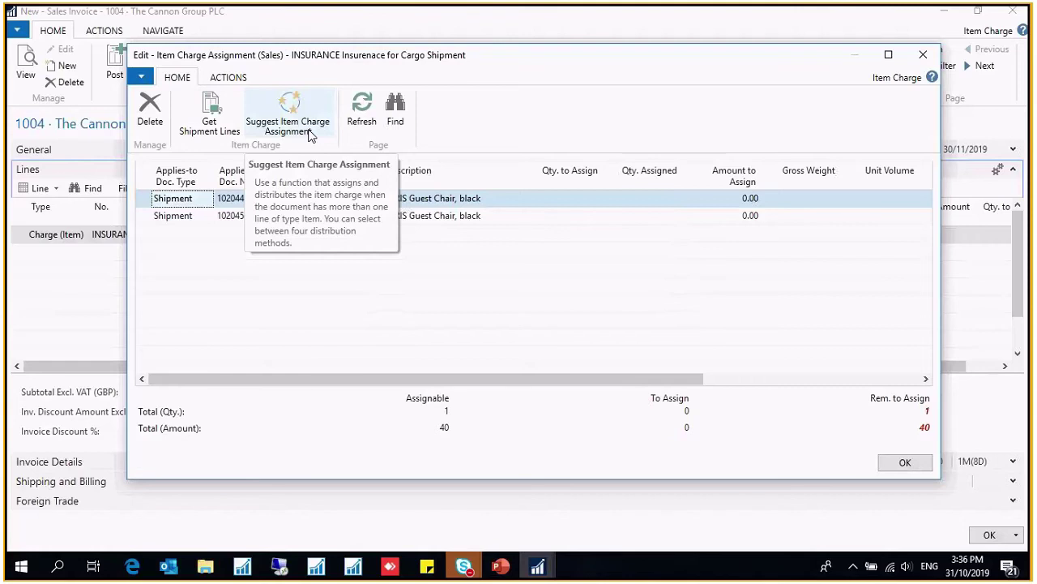
{"action": "left_click", "coordinate": [309, 136]}
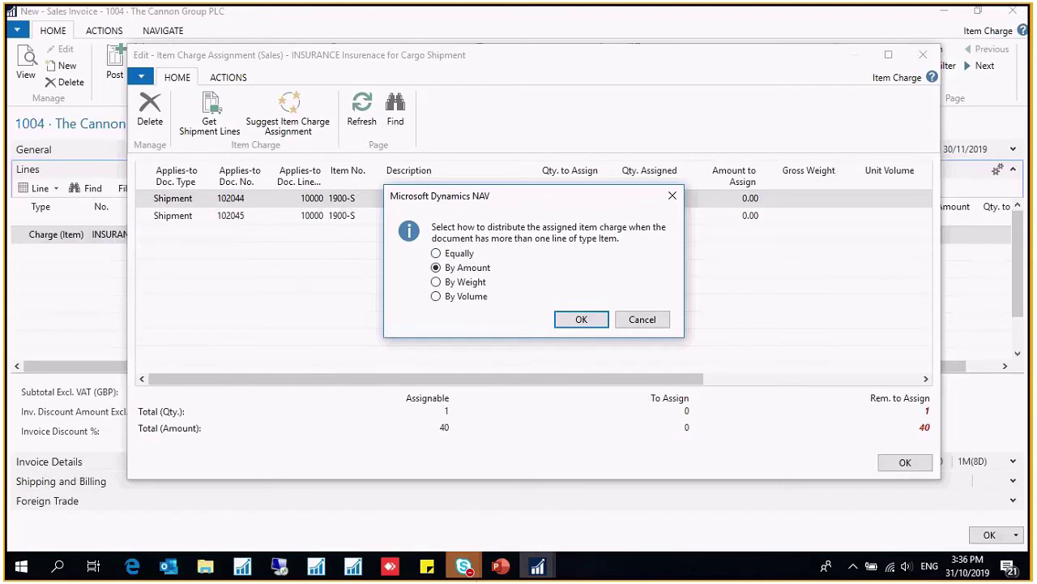
Switch to PowerPoint and present the second "Suggest Item Charge Assignment" slide, number 13, as a full-screen slide show
{"action": "mouse_move", "coordinate": [502, 572]}
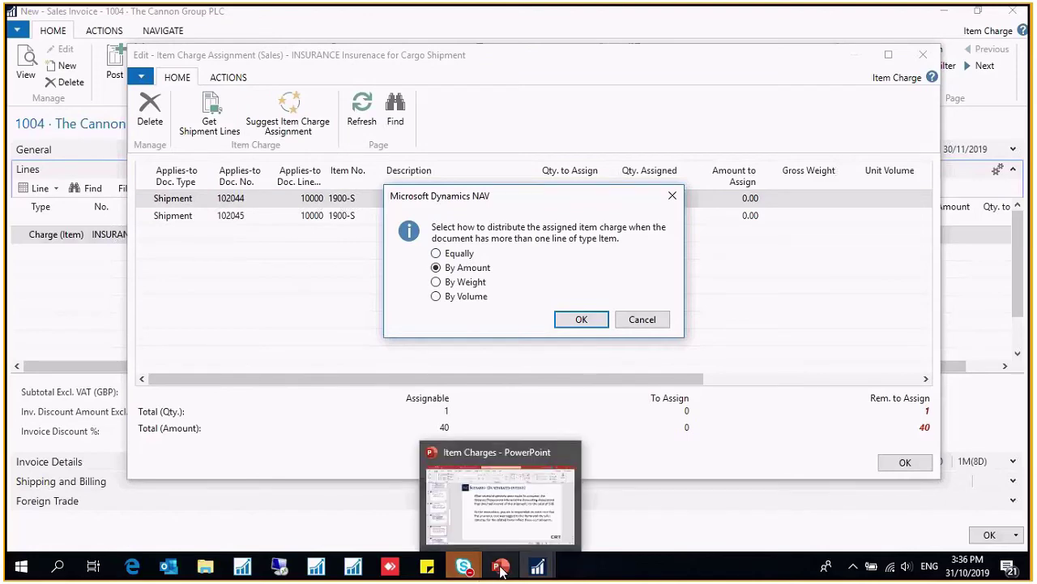
{"action": "left_click", "coordinate": [502, 569]}
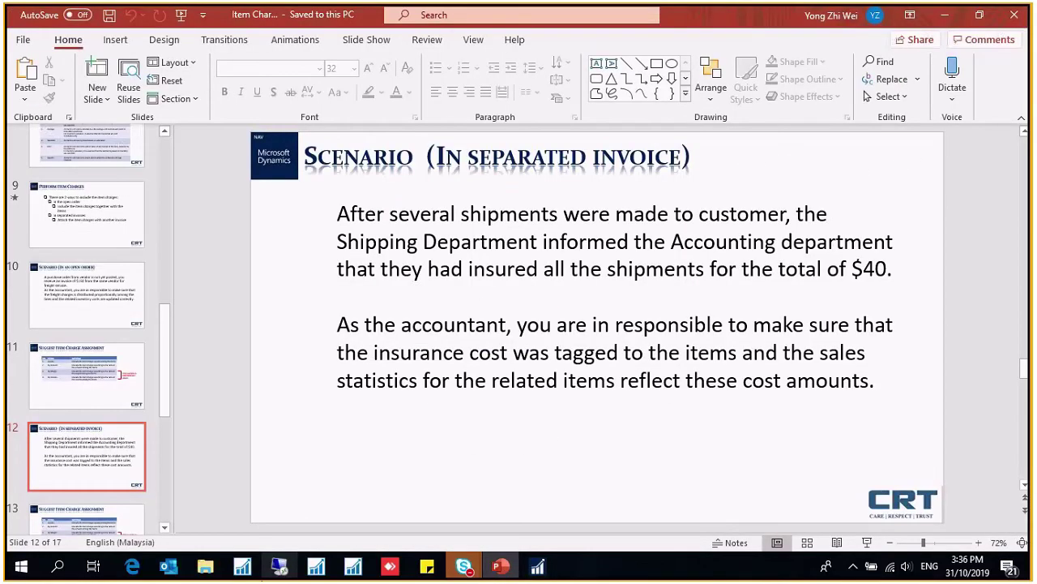
{"action": "left_click", "coordinate": [97, 518]}
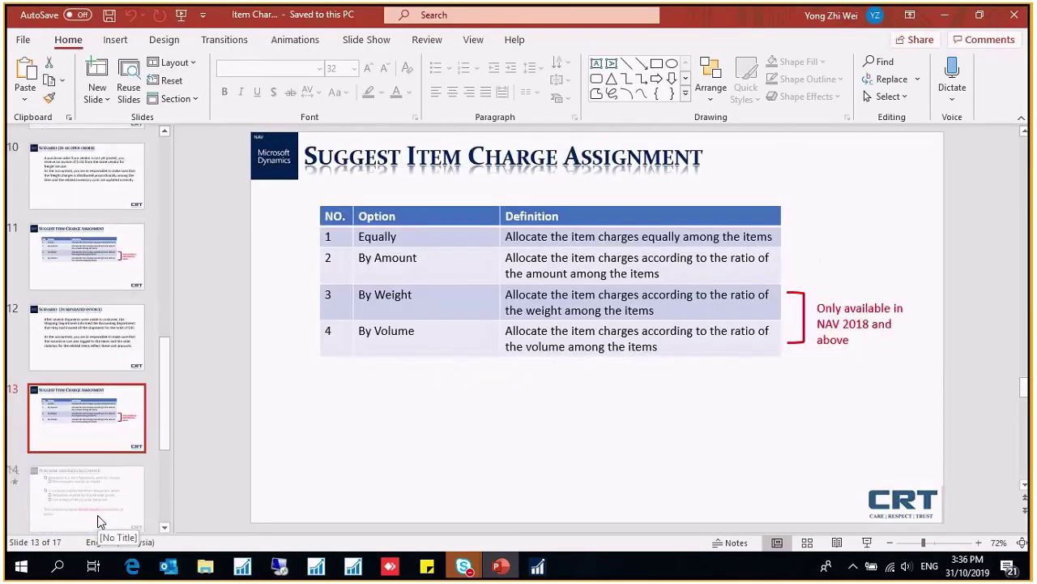
{"action": "left_click", "coordinate": [867, 543]}
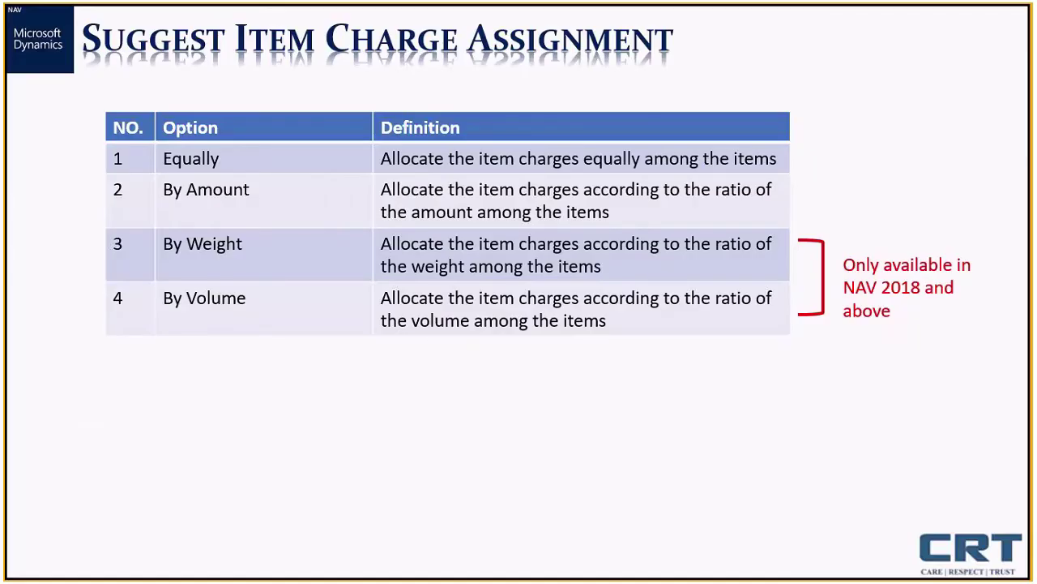
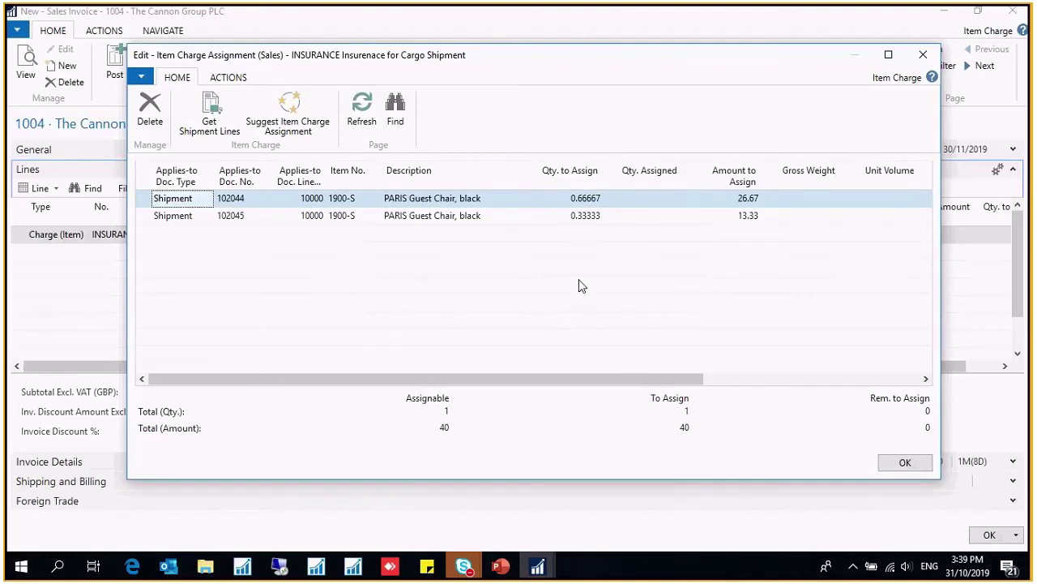
Enlarge the item charge assignment window and set Qty. to Assign for shipment line 102044 to 0.7
{"action": "left_click_drag", "start_coordinate": [675, 63], "coordinate": [636, 127]}
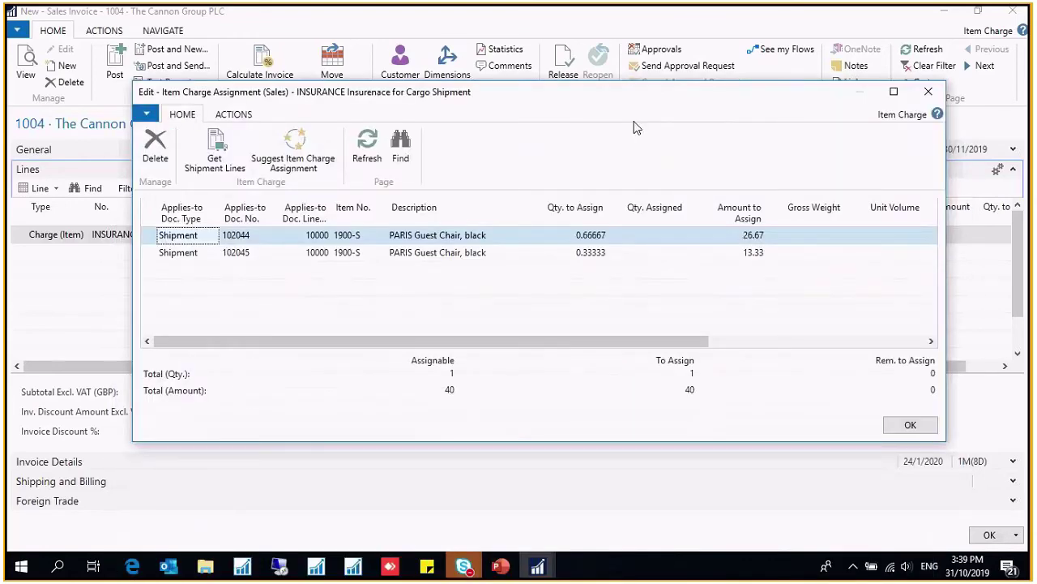
{"action": "left_click_drag", "start_coordinate": [530, 441], "coordinate": [529, 509]}
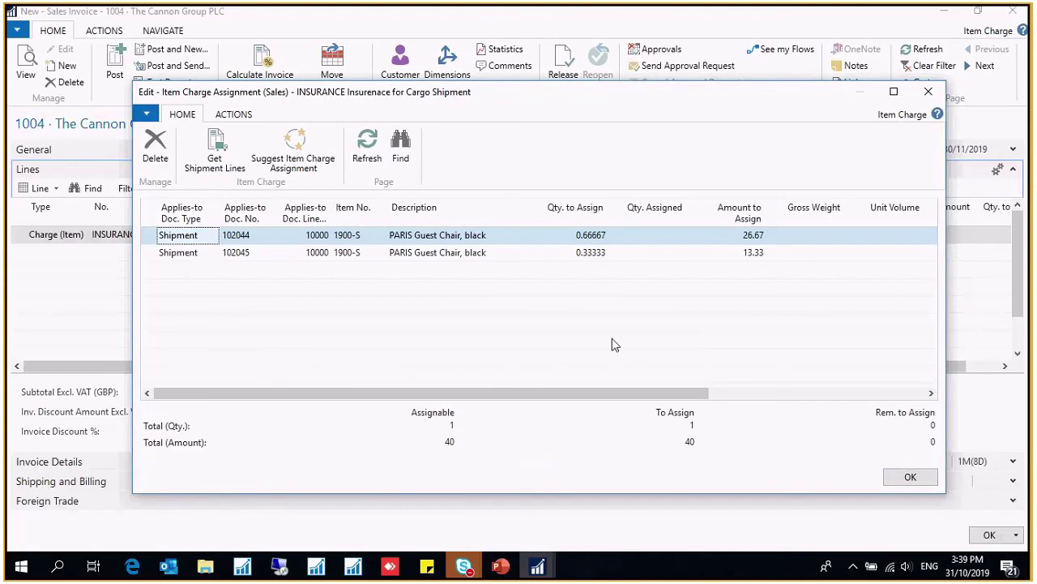
{"action": "left_click", "coordinate": [603, 235]}
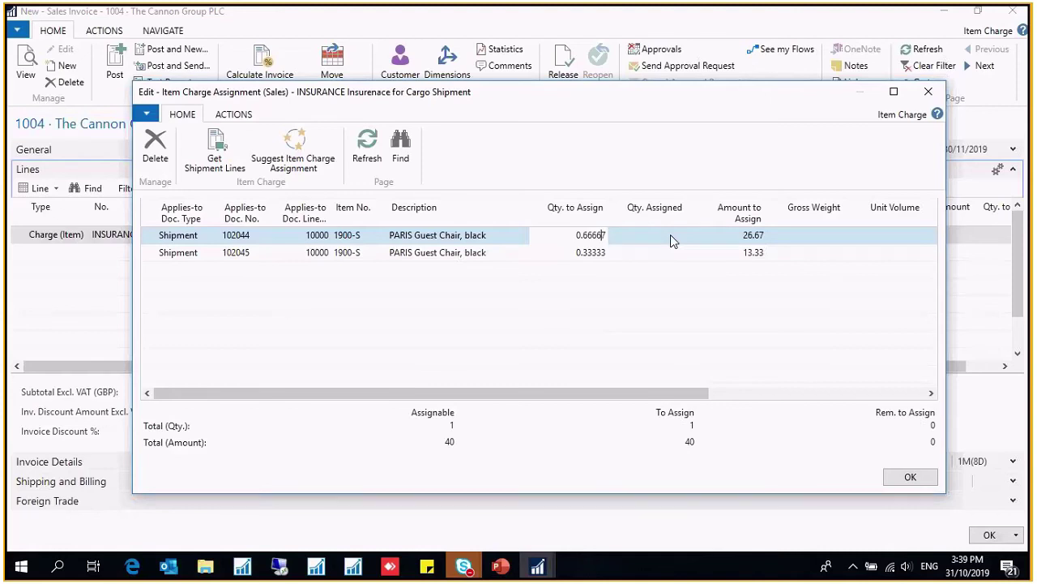
{"action": "left_click", "coordinate": [564, 238]}
{"action": "key", "text": "shift+End"}
{"action": "type", "text": "0.7"}
{"action": "key", "text": "Return"}
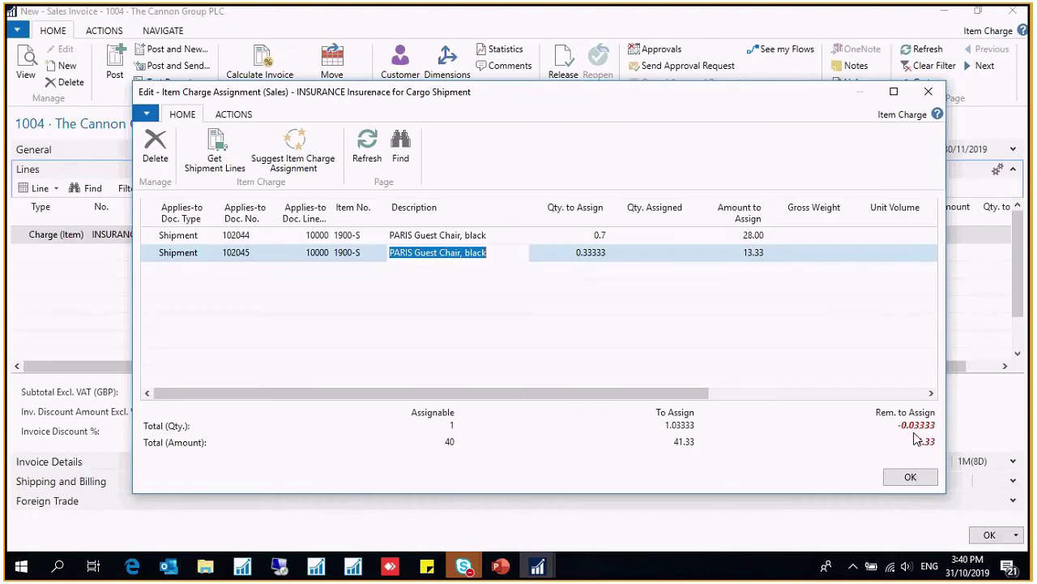
Set Qty. to Assign for shipment line 102045 to 0.3 and check the amounts to assign
{"action": "left_click", "coordinate": [572, 254]}
{"action": "left_click_drag", "start_coordinate": [571, 253], "coordinate": [646, 267]}
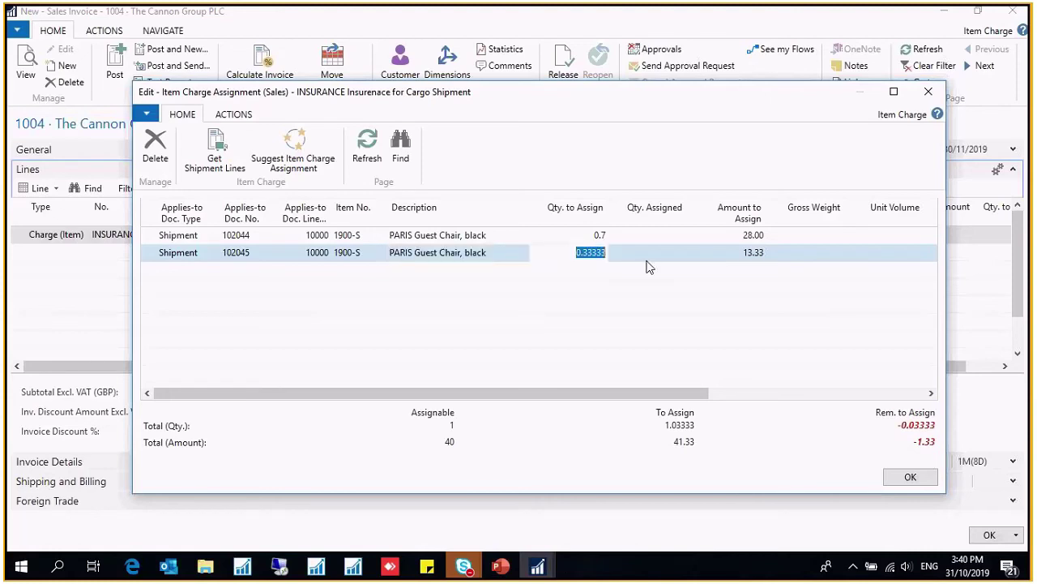
{"action": "type", "text": "0.3"}
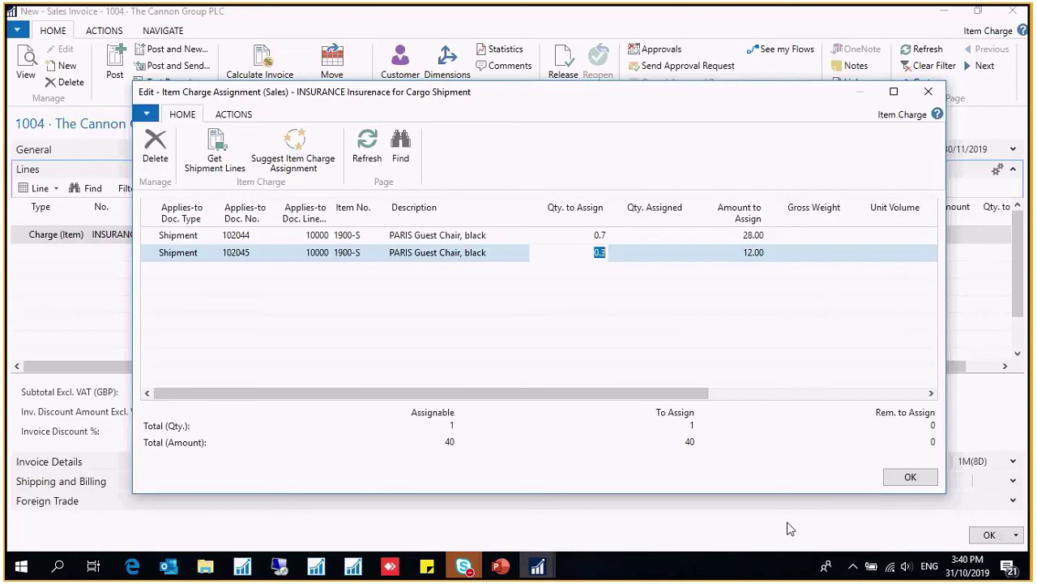
{"action": "left_click", "coordinate": [577, 235]}
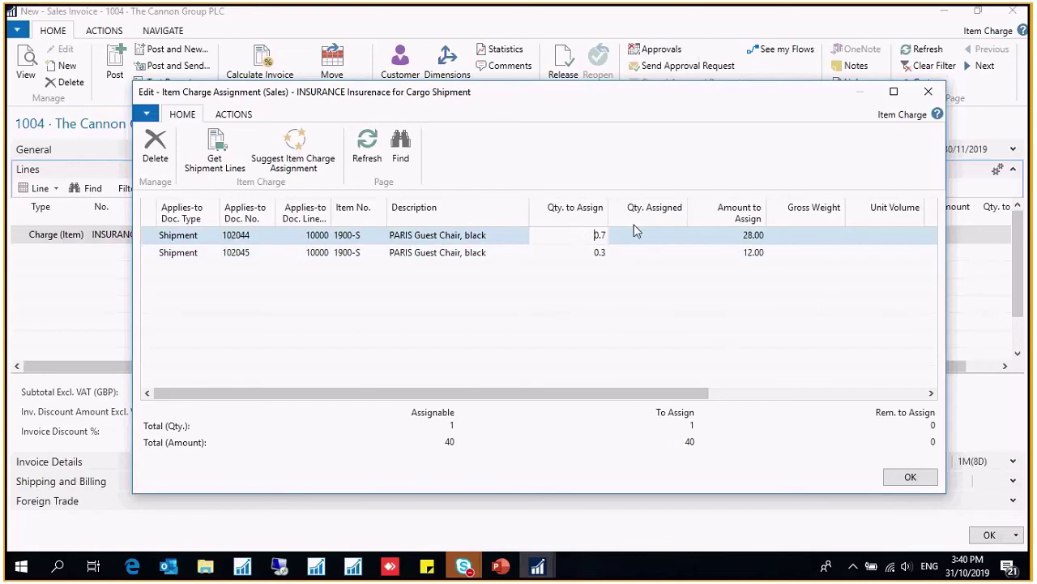
{"action": "left_click", "coordinate": [742, 236]}
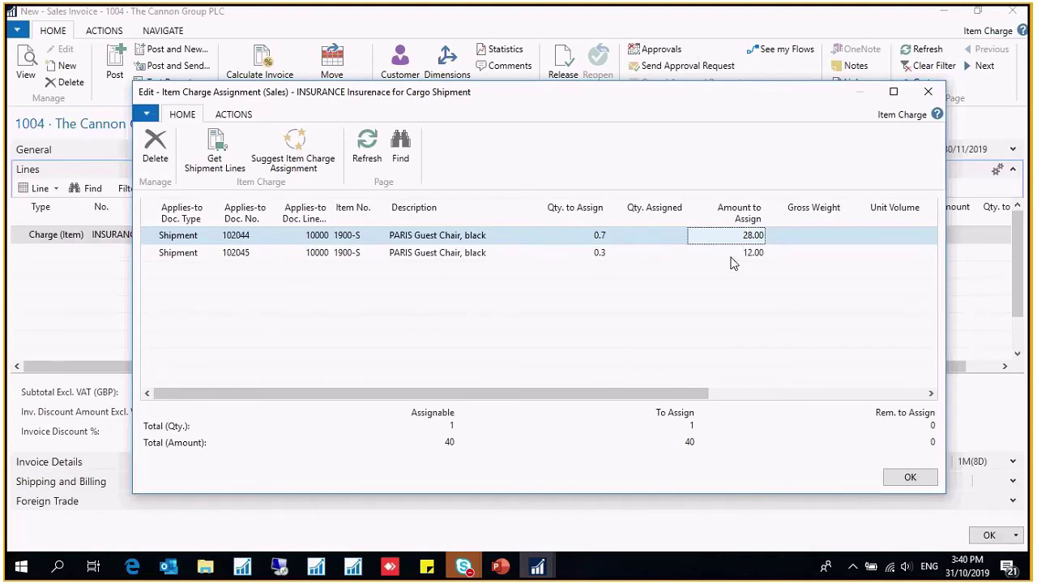
Distribute the insurance charge over the two shipment lines By Amount and close the item charge assignment
{"action": "left_click", "coordinate": [294, 158]}
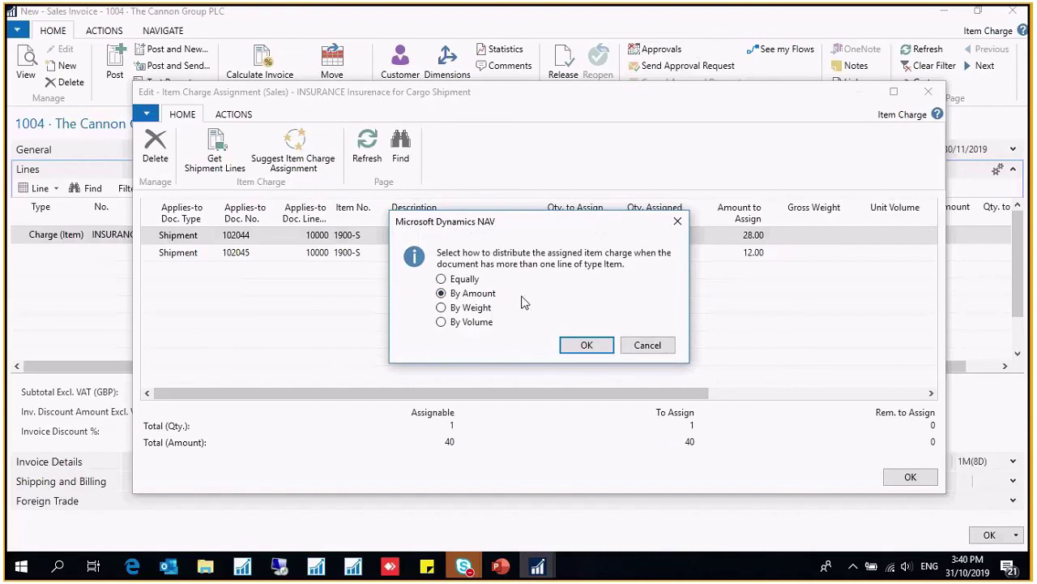
{"action": "left_click", "coordinate": [574, 348]}
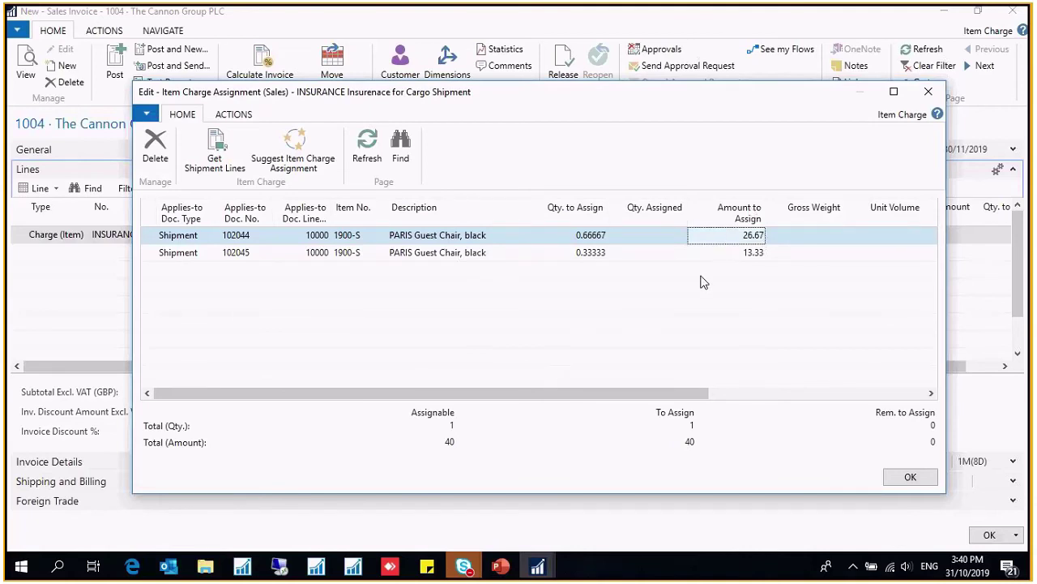
{"action": "left_click", "coordinate": [152, 218]}
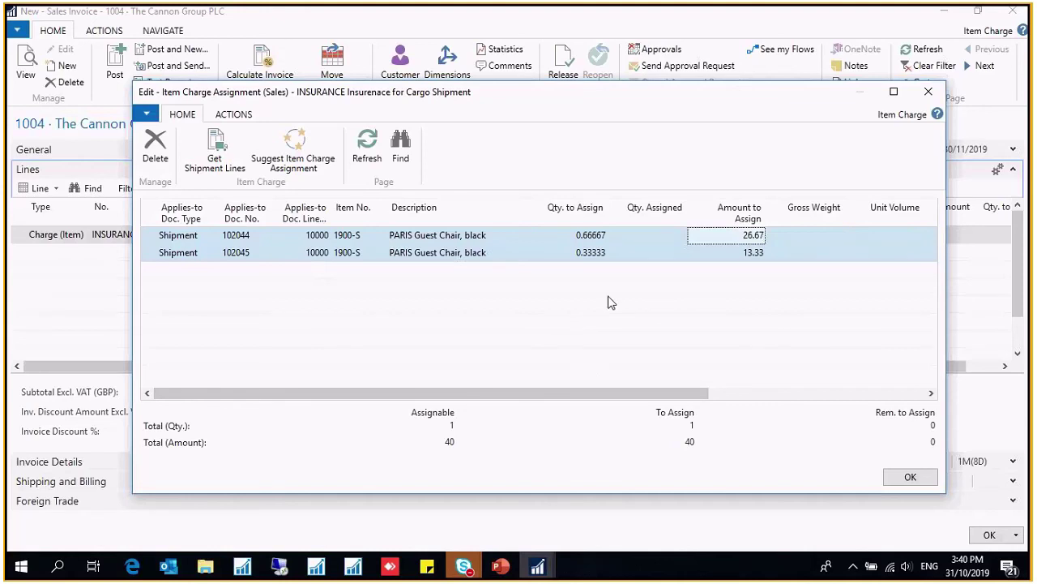
{"action": "left_click", "coordinate": [911, 478]}
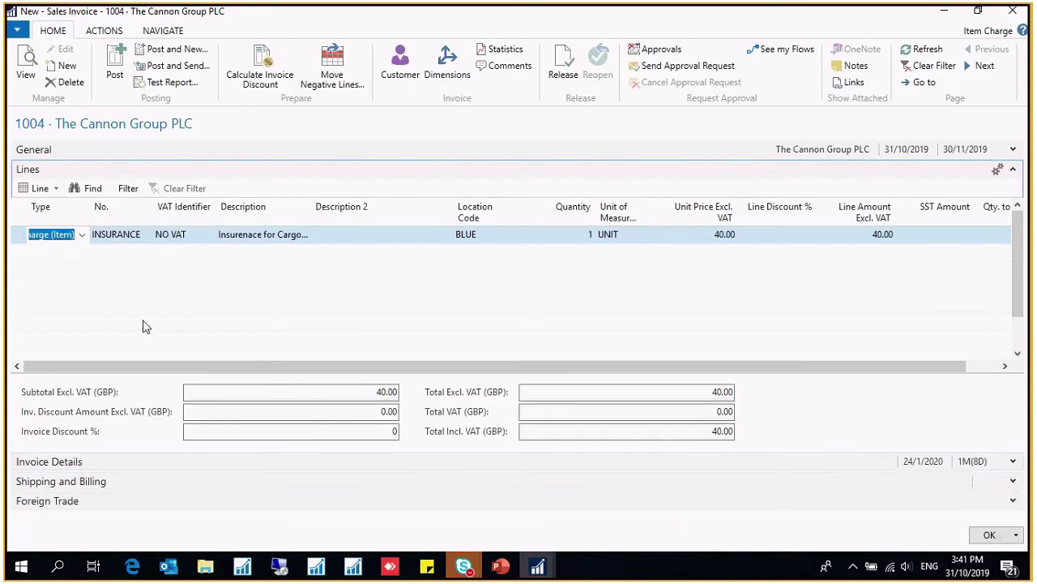
Leave the sales invoice open, find the Sales Orders list, and filter it to Sell-to Customer No. 10000
{"action": "left_click", "coordinate": [945, 16]}
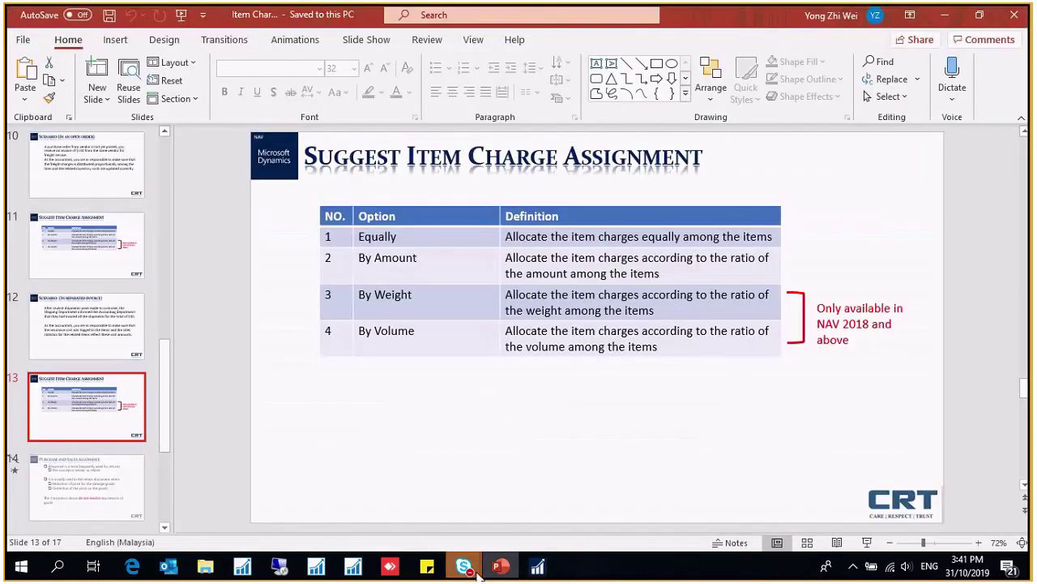
{"action": "left_click", "coordinate": [489, 571]}
{"action": "key", "text": "ctrl+F3"}
{"action": "type", "text": "sales order"}
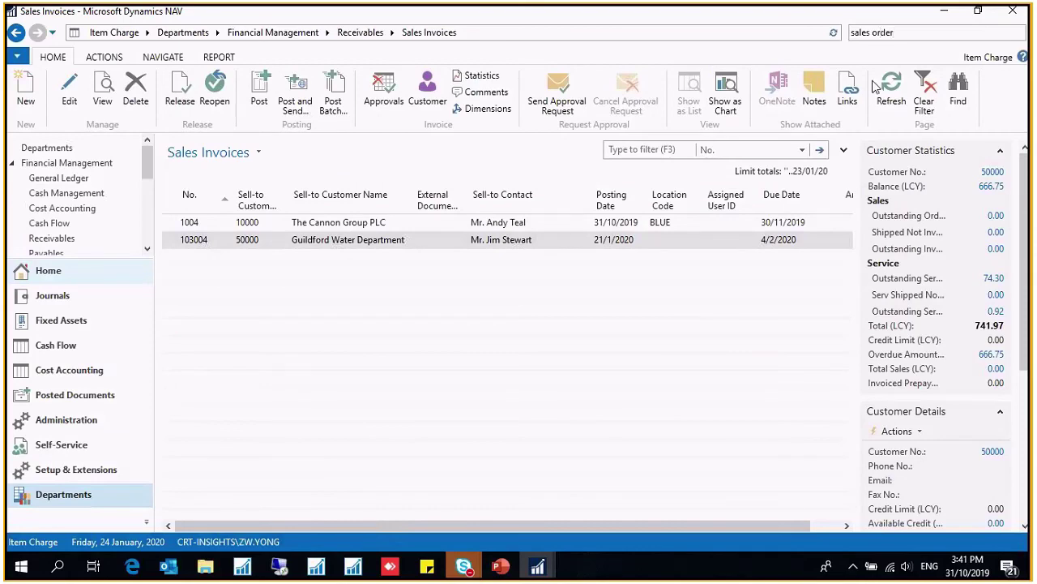
{"action": "left_click", "coordinate": [707, 52]}
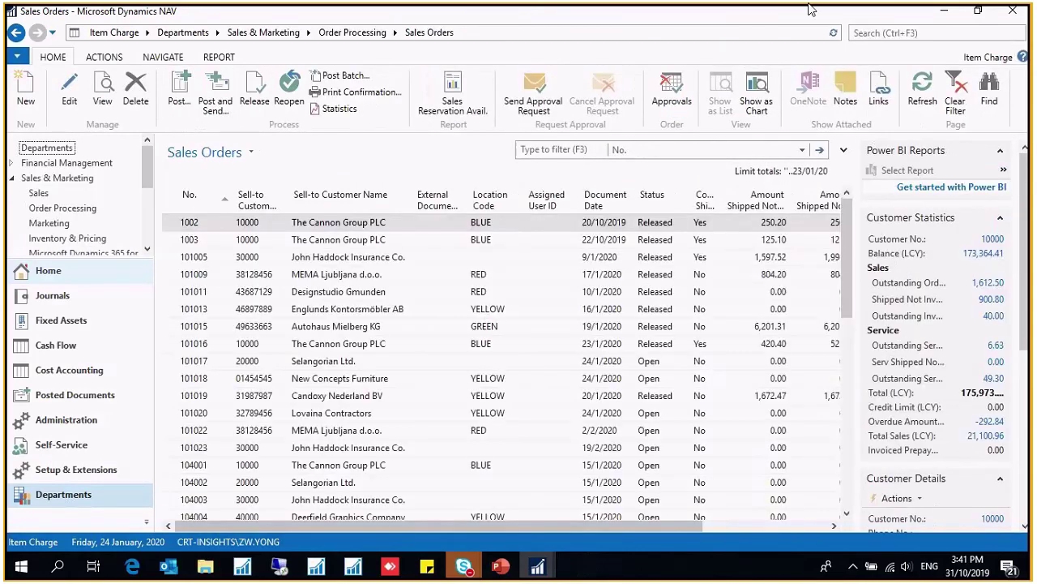
{"action": "left_click", "coordinate": [705, 150]}
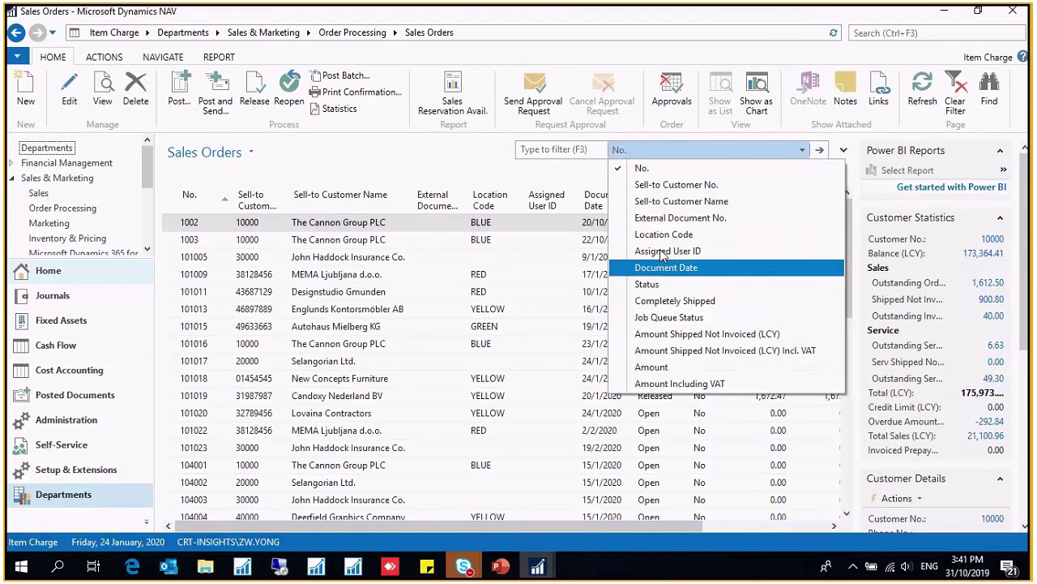
{"action": "left_click", "coordinate": [660, 185]}
{"action": "type", "text": "10000"}
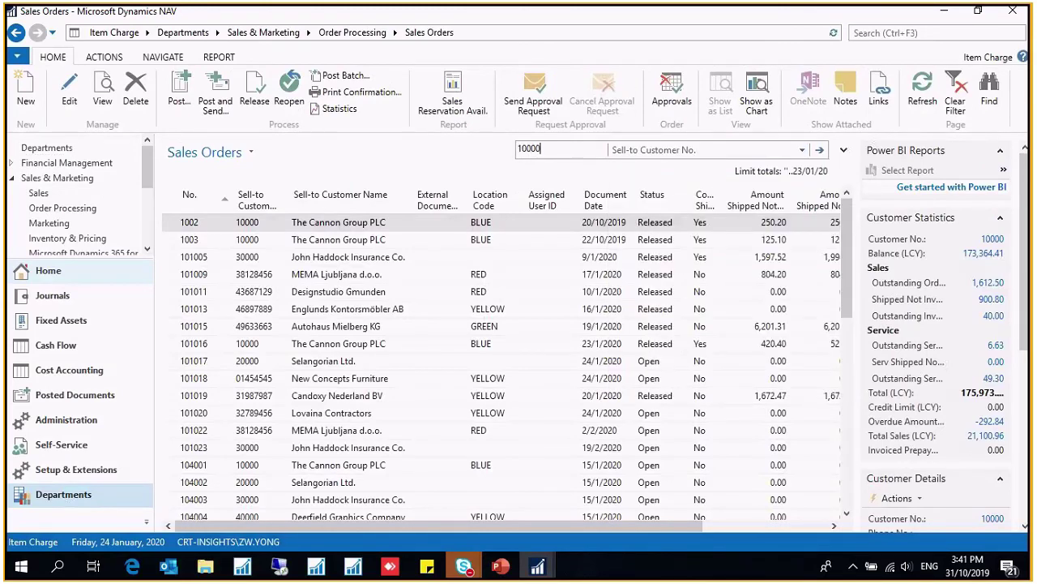
{"action": "key", "text": "Return"}
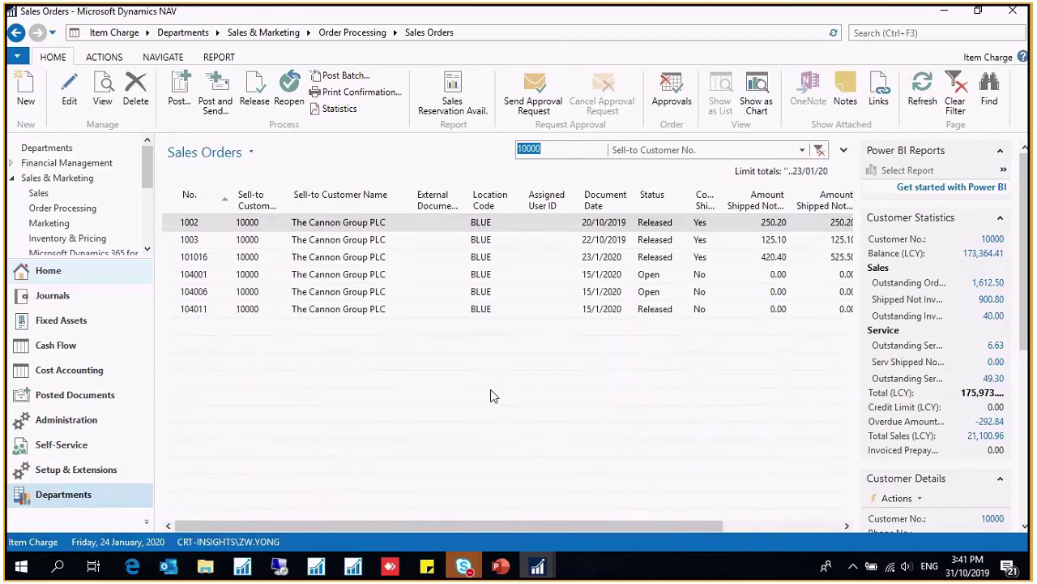
Check the status and shipped quantity of sales order 1002, post its invoice, and decline opening the posted invoice
{"action": "double_click", "coordinate": [227, 227]}
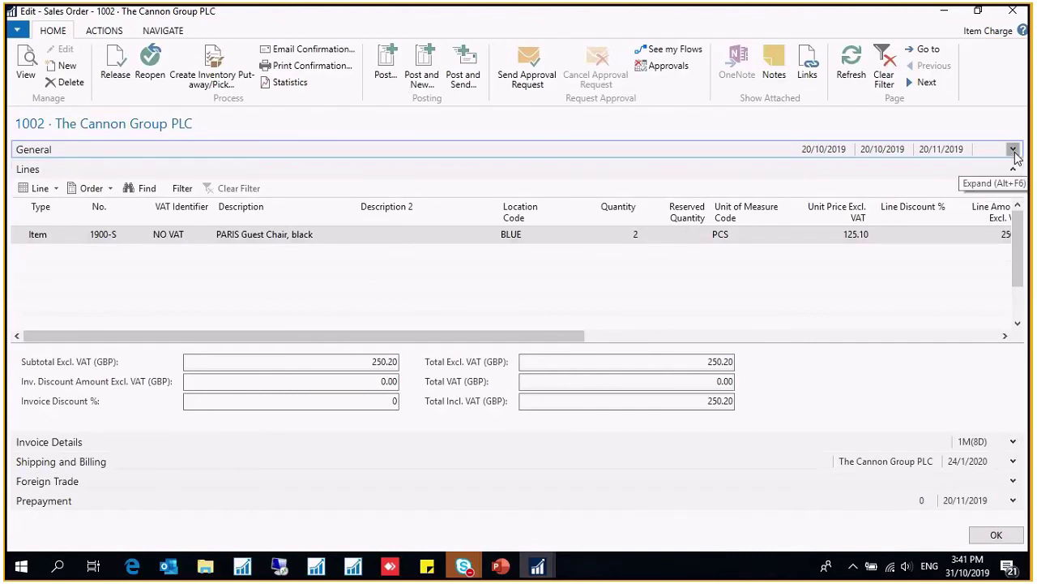
{"action": "left_click", "coordinate": [1013, 151]}
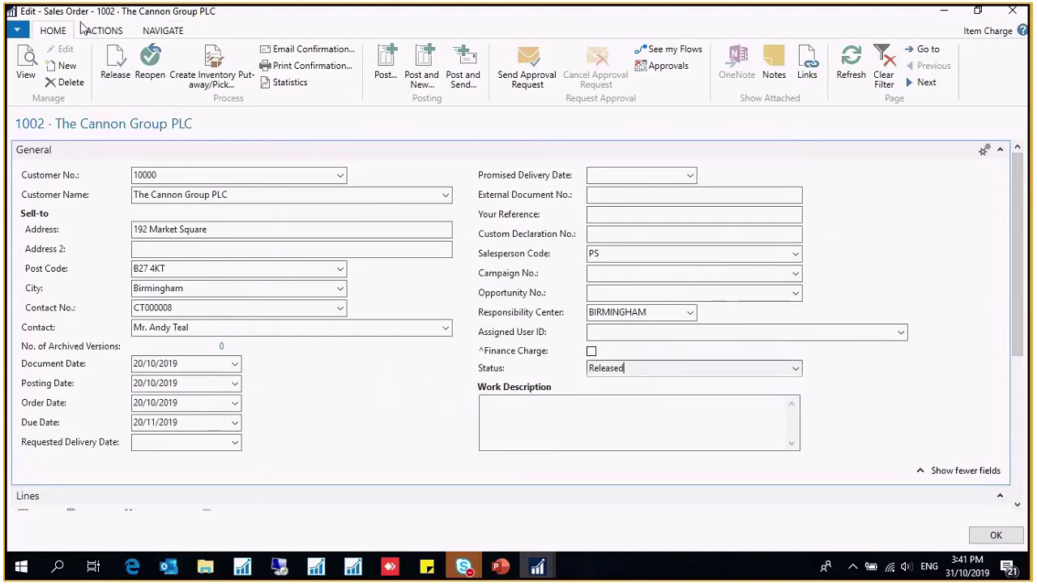
{"action": "left_click_drag", "start_coordinate": [635, 367], "coordinate": [585, 369]}
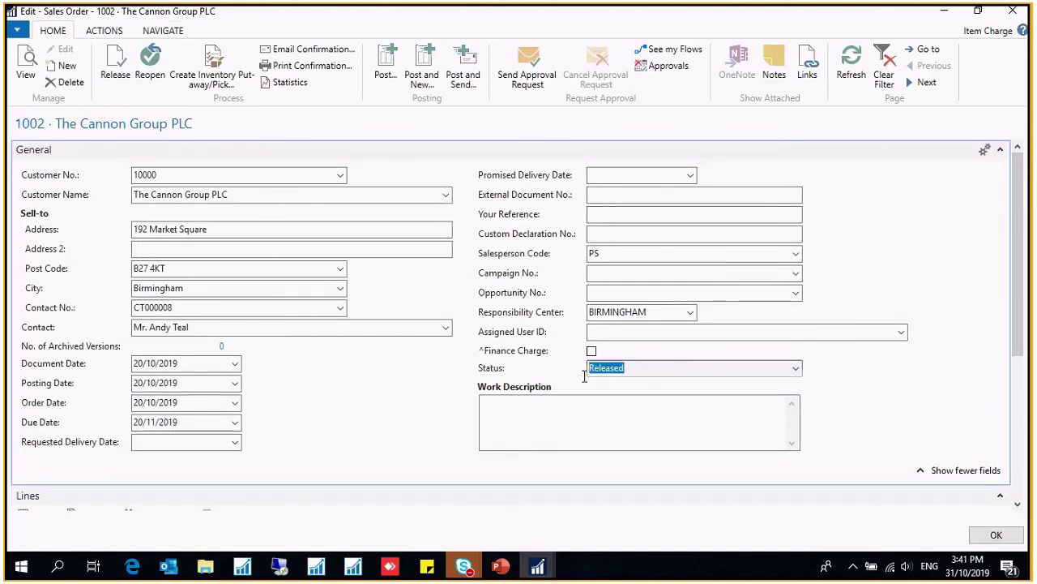
{"action": "scroll", "coordinate": [1019, 195], "scroll_direction": "down", "scroll_amount": 3}
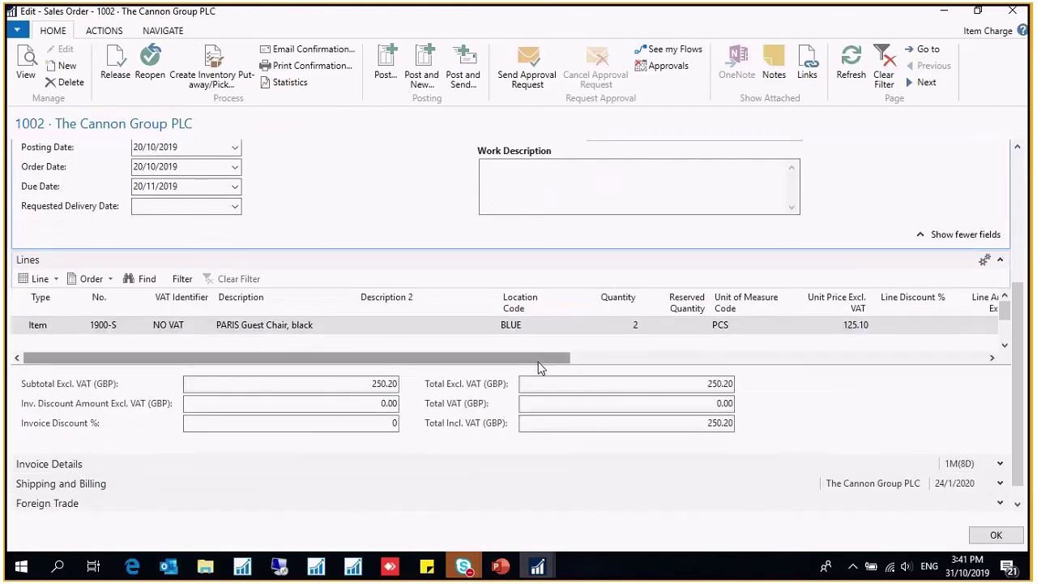
{"action": "left_click_drag", "start_coordinate": [541, 367], "coordinate": [753, 335]}
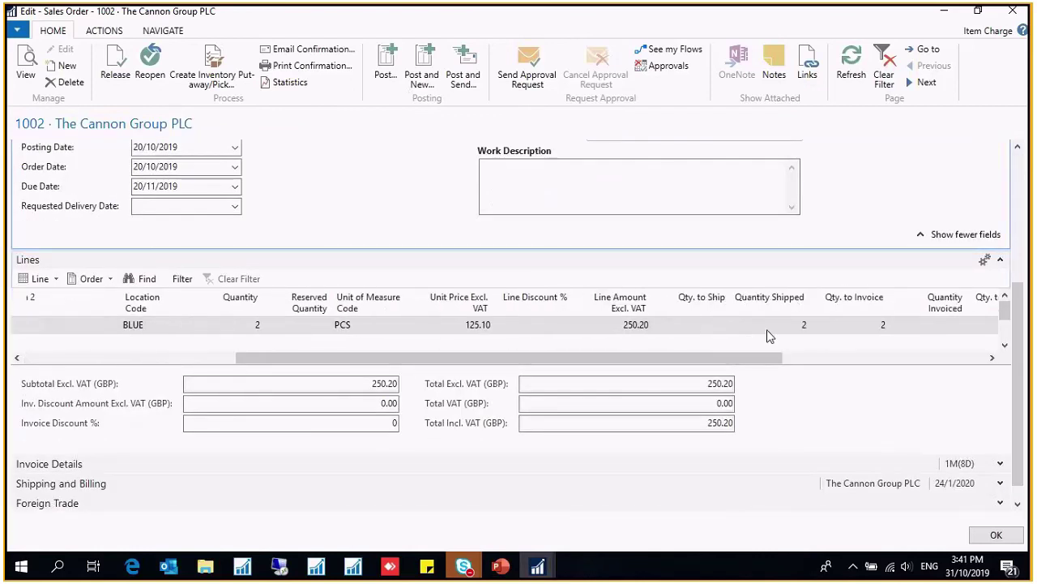
{"action": "left_click", "coordinate": [780, 325]}
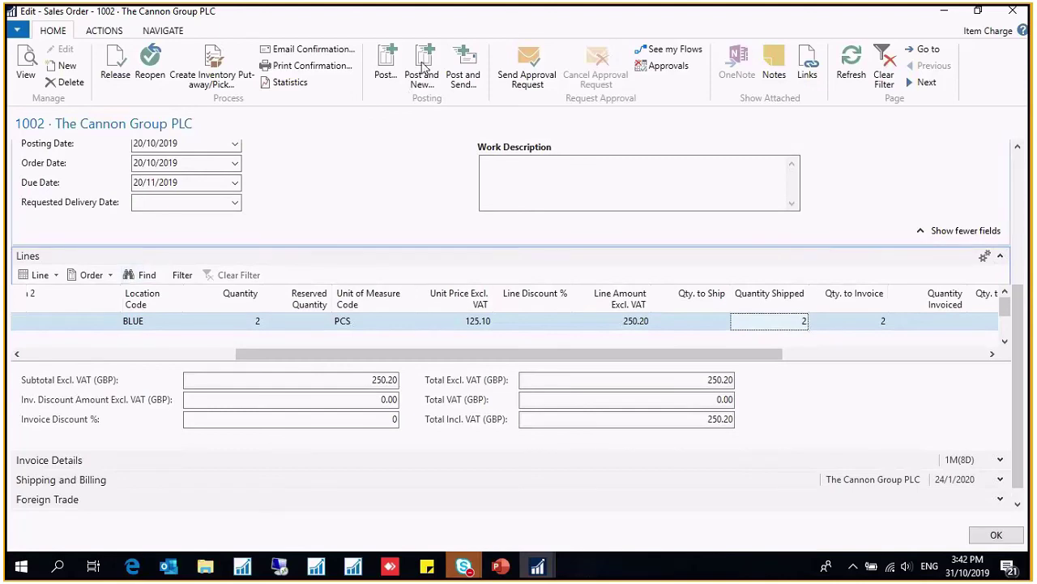
{"action": "left_click", "coordinate": [386, 62]}
{"action": "left_click", "coordinate": [500, 275]}
{"action": "left_click", "coordinate": [489, 313]}
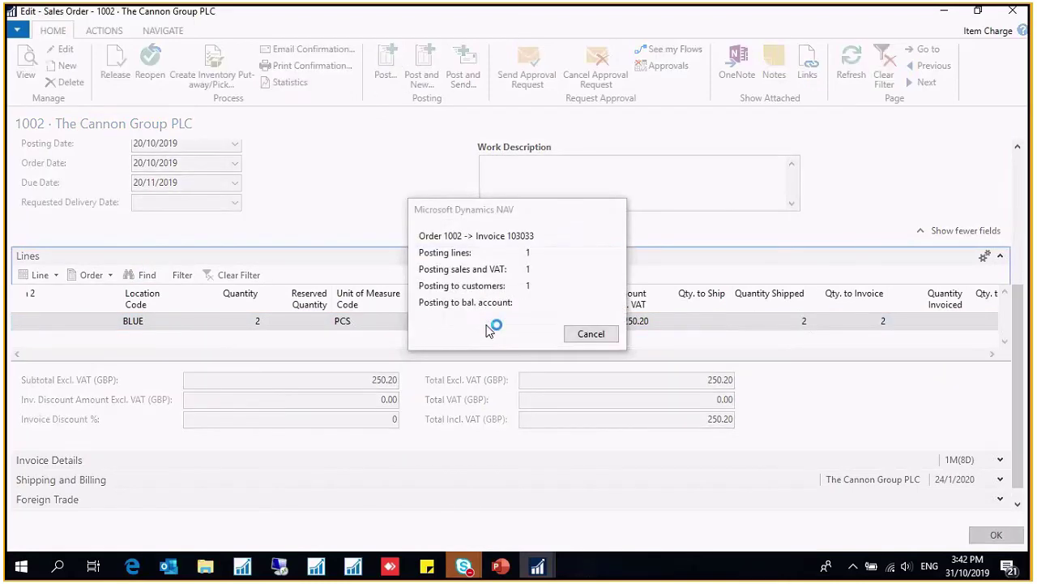
{"action": "left_click", "coordinate": [639, 315]}
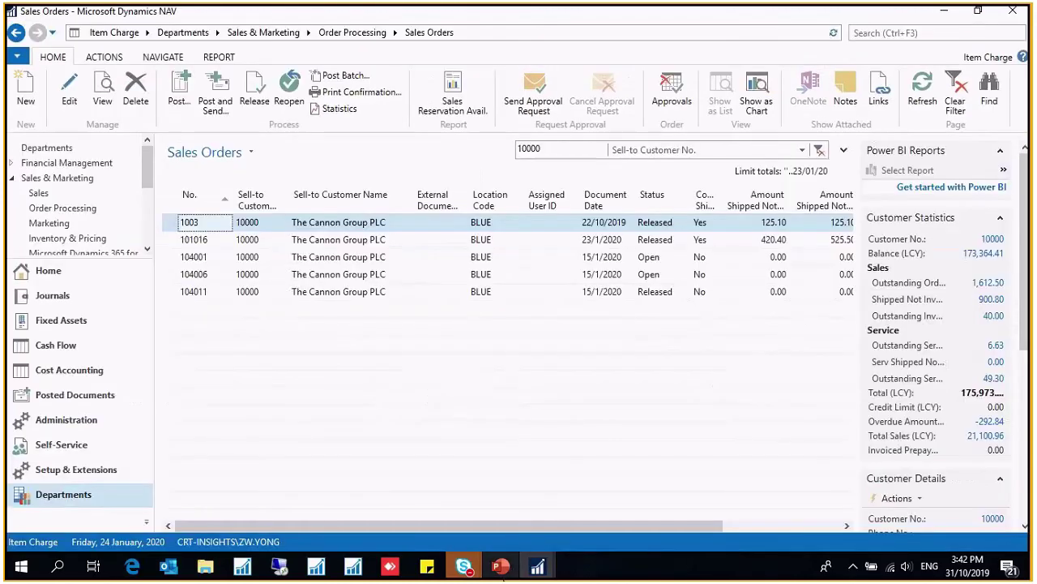
Check the shipped quantity of sales order 1003, post its invoice, and decline opening the posted invoice
{"action": "double_click", "coordinate": [204, 226]}
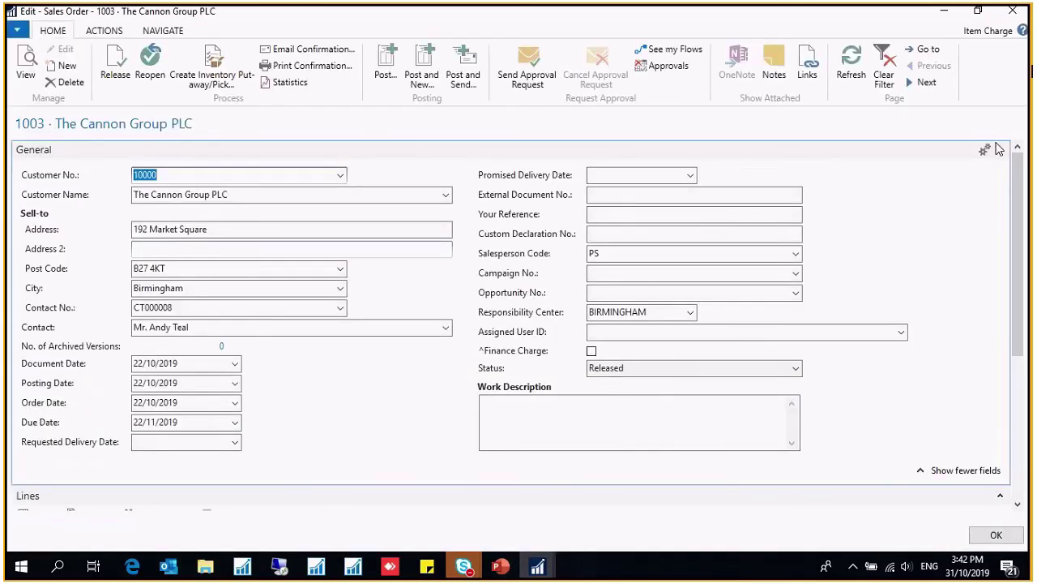
{"action": "scroll", "coordinate": [990, 258], "scroll_direction": "down", "scroll_amount": 3}
{"action": "scroll", "coordinate": [990, 258], "scroll_direction": "down", "scroll_amount": 3}
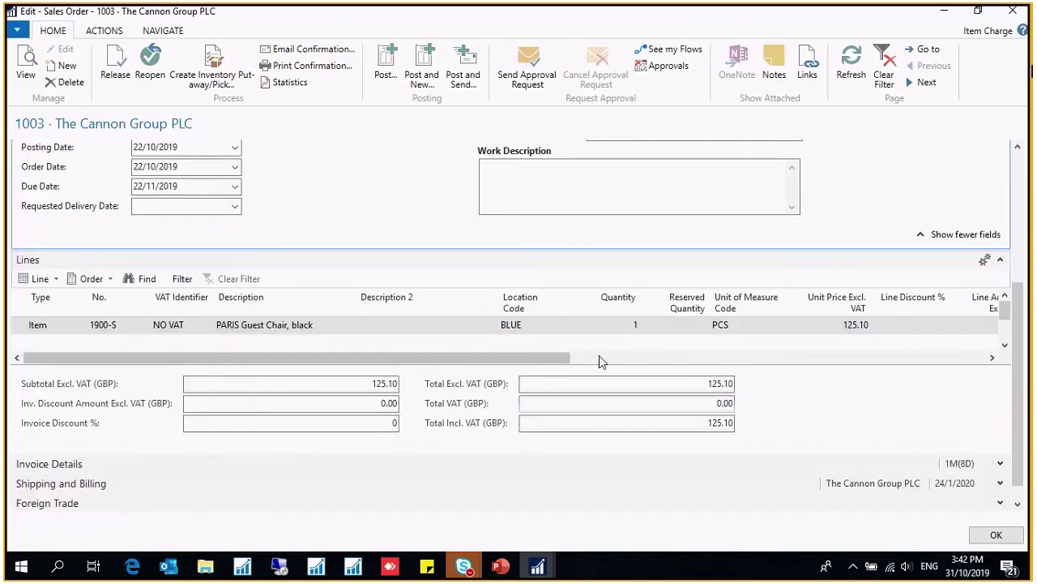
{"action": "left_click_drag", "start_coordinate": [557, 362], "coordinate": [783, 356]}
{"action": "left_click", "coordinate": [790, 342]}
{"action": "left_click", "coordinate": [794, 327]}
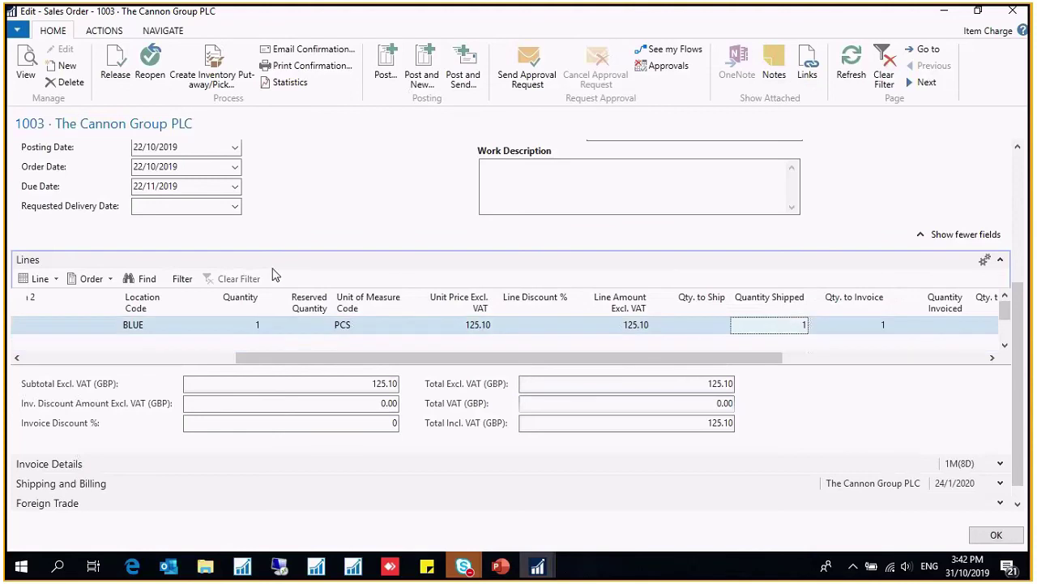
{"action": "left_click", "coordinate": [385, 65]}
{"action": "left_click", "coordinate": [487, 312]}
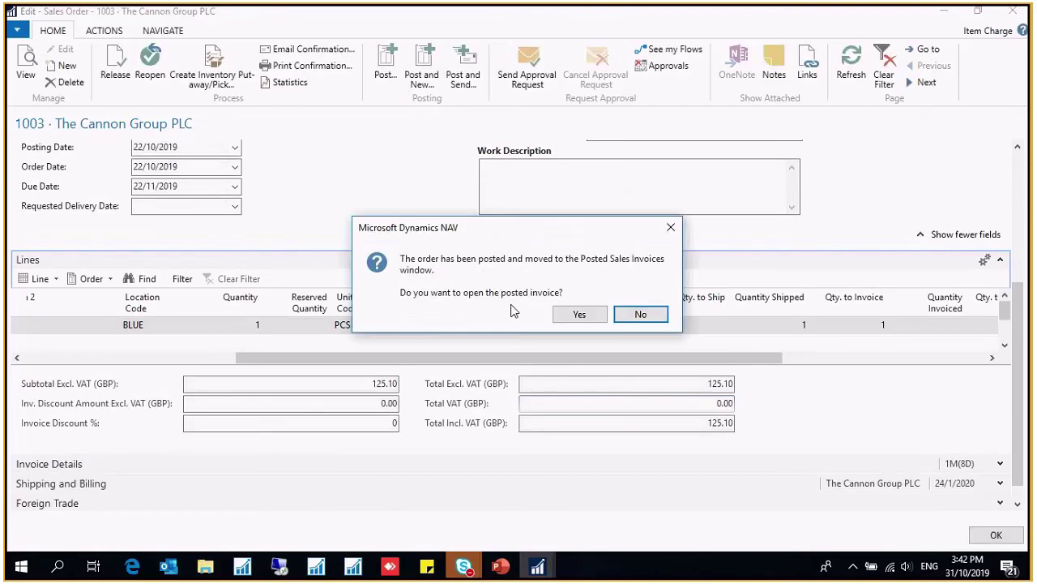
{"action": "left_click", "coordinate": [640, 313]}
Open the Customer/Item Sales report and set its customer No. filter to 10000
{"action": "left_click", "coordinate": [895, 35]}
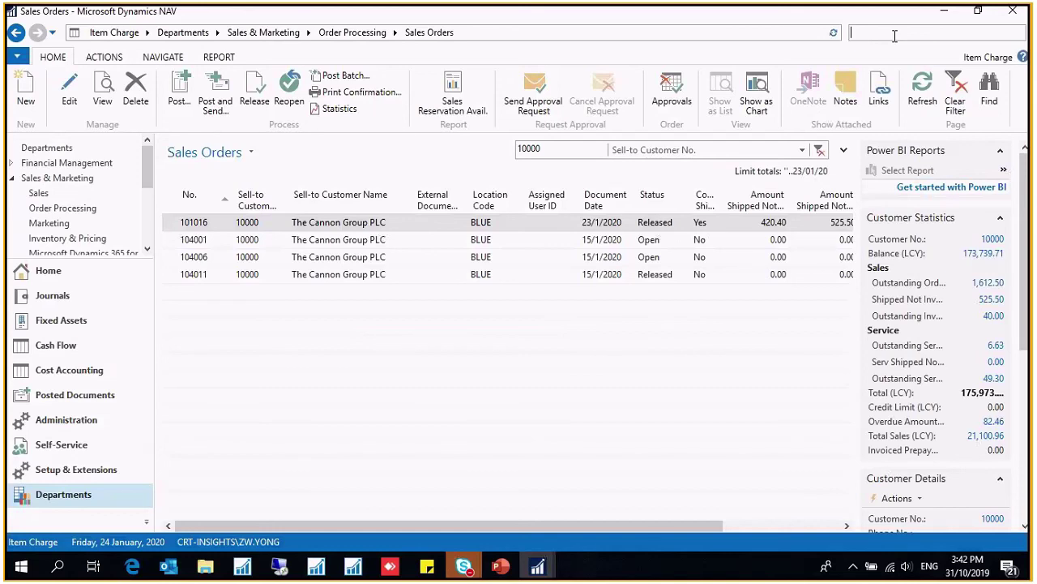
{"action": "type", "text": "cust item sal"}
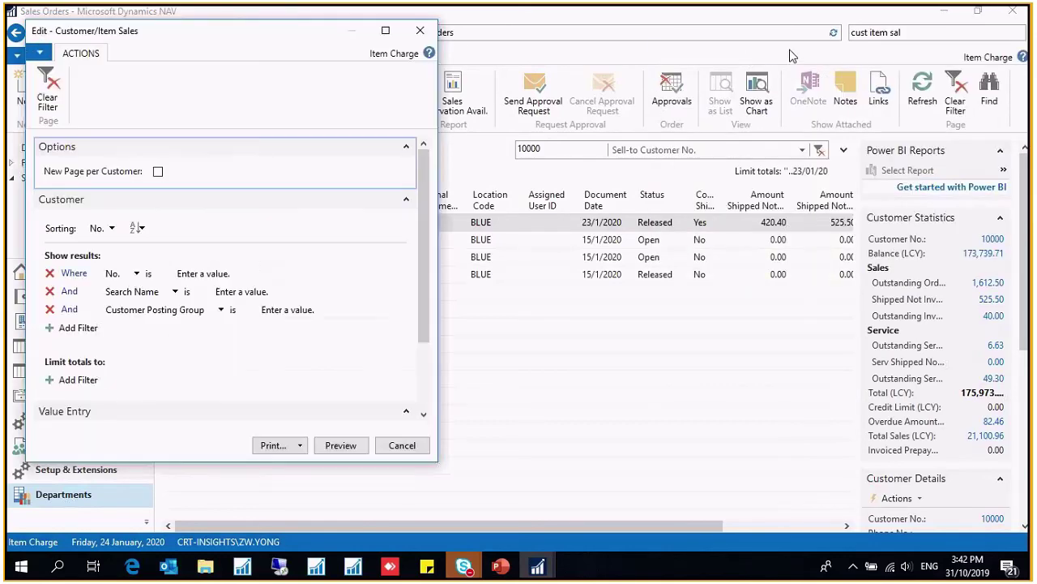
{"action": "left_click", "coordinate": [202, 274]}
{"action": "type", "text": "10000"}
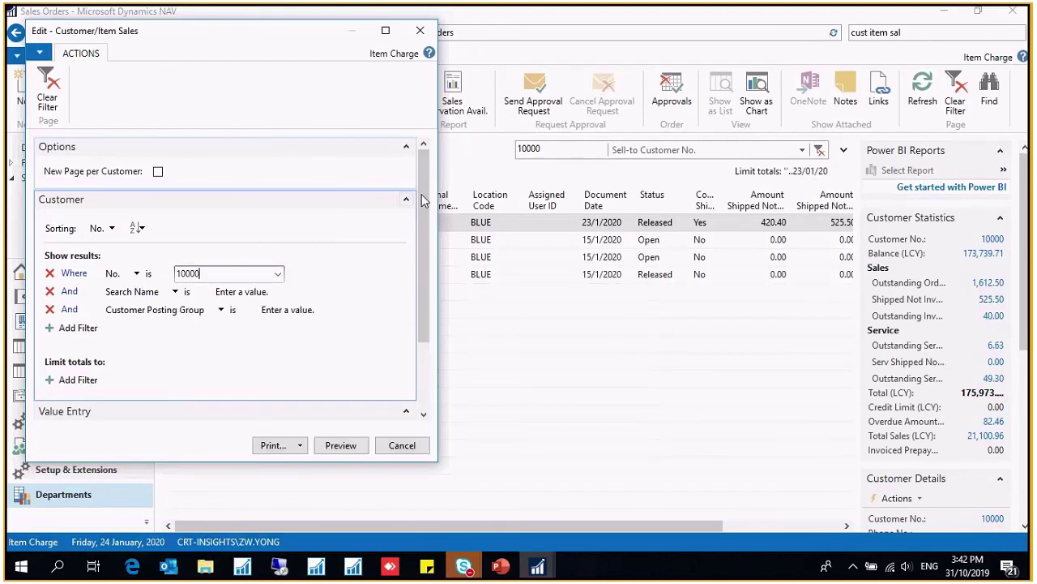
Filter the report's value entries to Item No. 1900-S and preview the Customer/Item Sales report
{"action": "left_click", "coordinate": [407, 200]}
{"action": "left_click", "coordinate": [212, 269]}
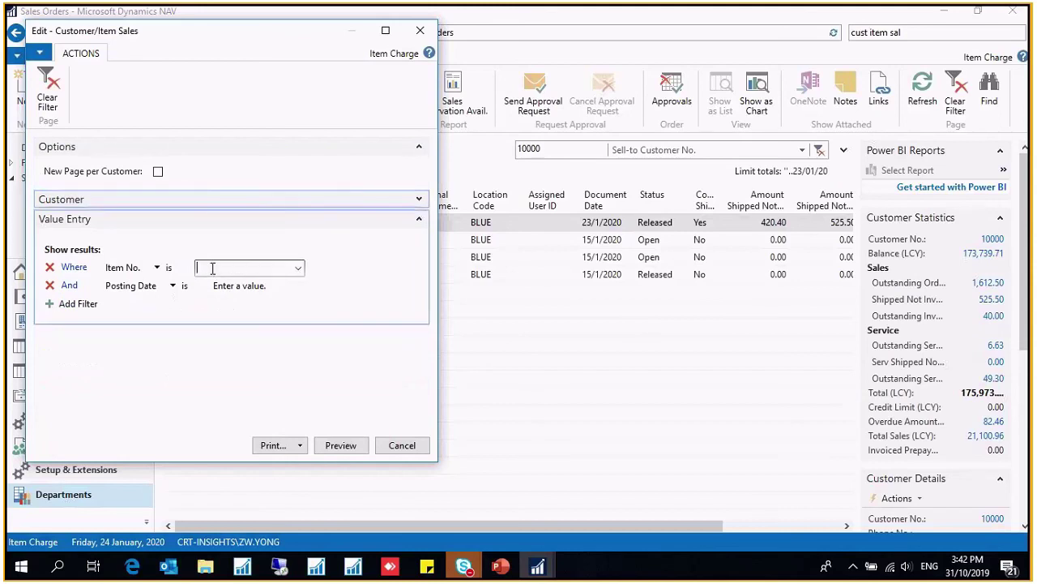
{"action": "type", "text": "1900-"}
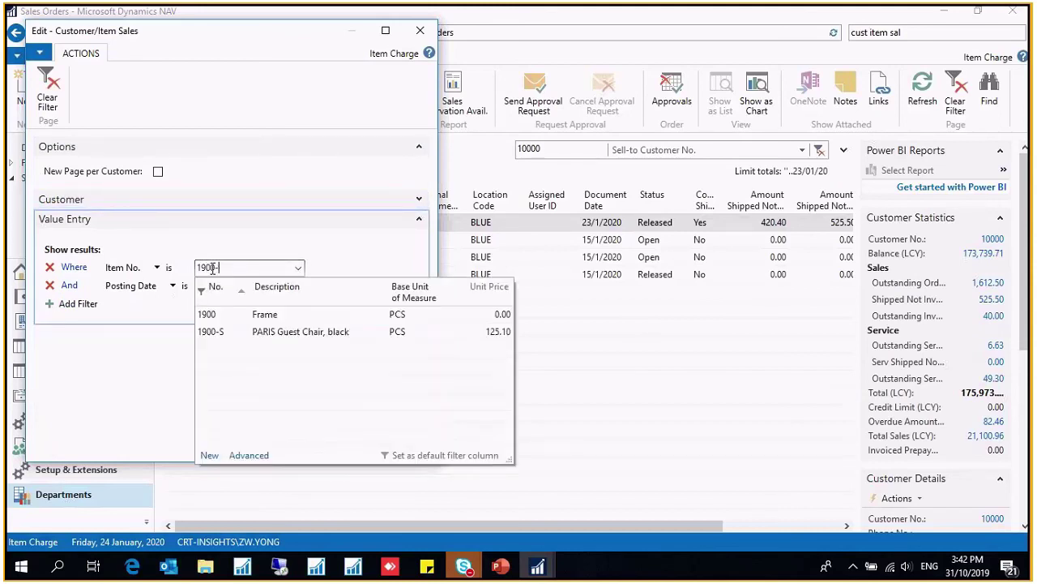
{"action": "type", "text": "S"}
{"action": "left_click", "coordinate": [231, 316]}
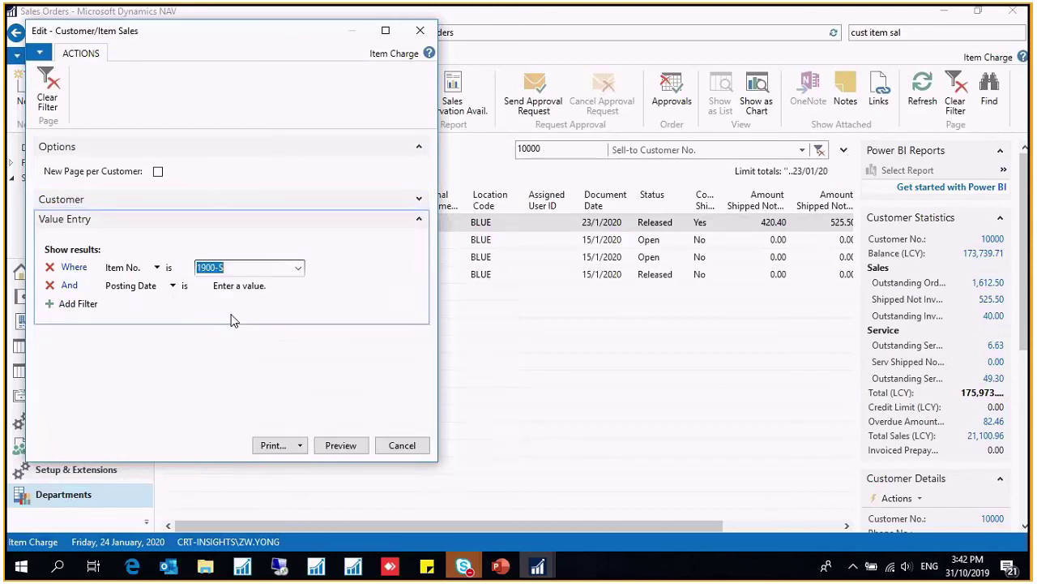
{"action": "left_click", "coordinate": [341, 445]}
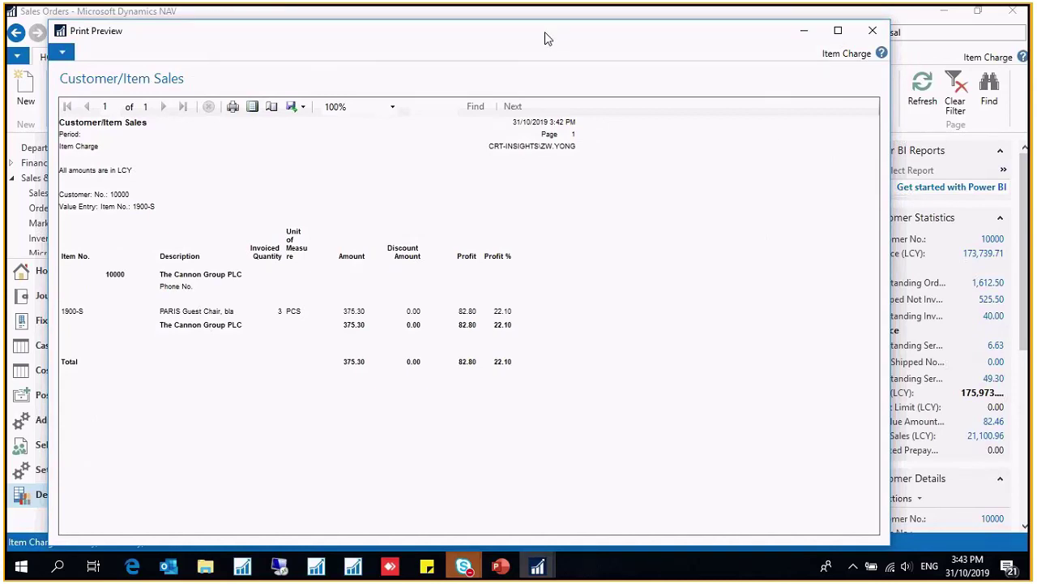
{"action": "left_click_drag", "start_coordinate": [545, 33], "coordinate": [504, 50]}
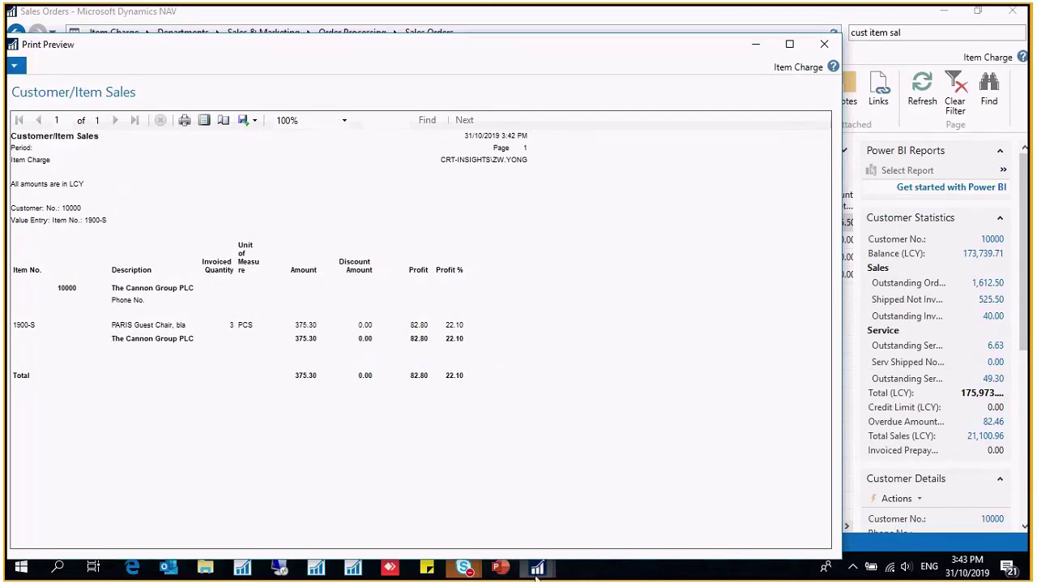
{"action": "mouse_move", "coordinate": [535, 577]}
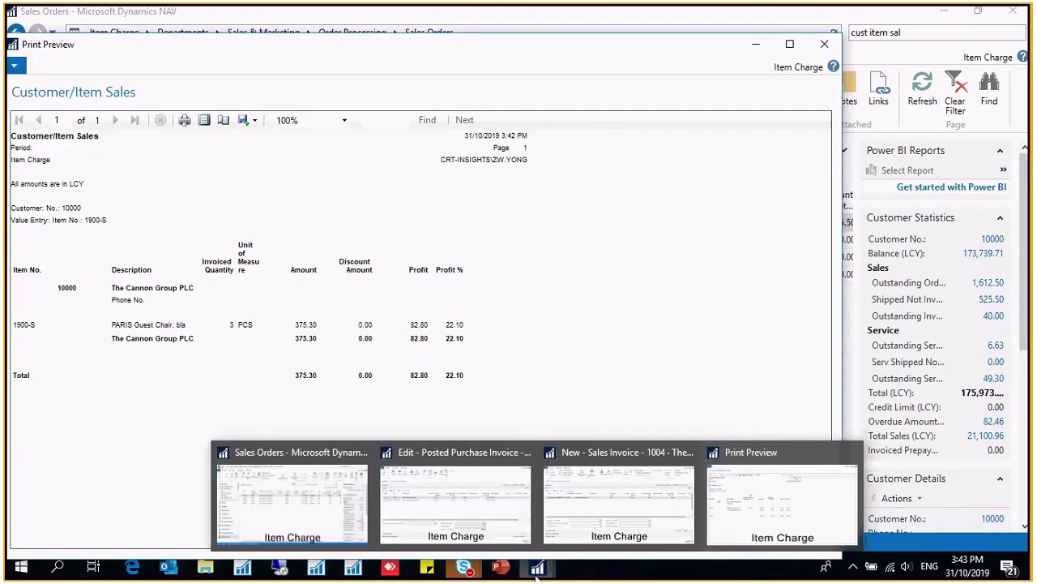
Switch to the sales invoice with the INSURANCE charge of 40.00, post it and open the posted invoice
{"action": "left_click", "coordinate": [621, 523]}
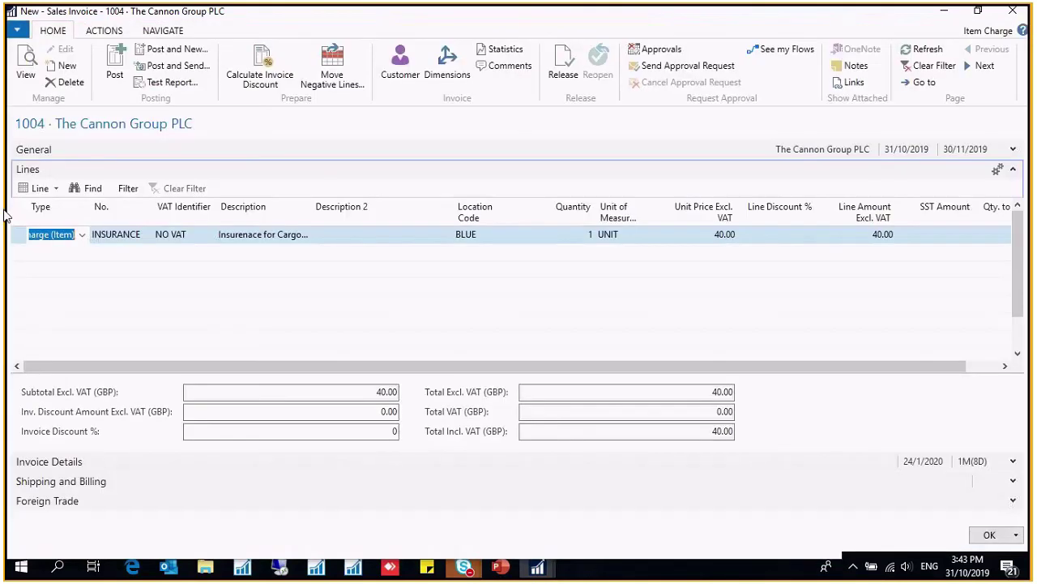
{"action": "left_click", "coordinate": [14, 237]}
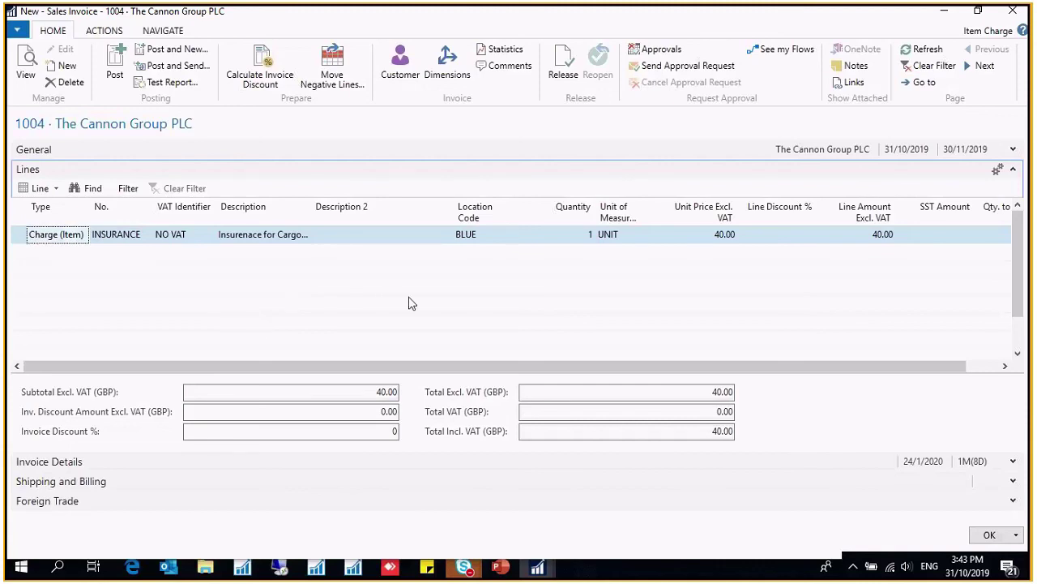
{"action": "left_click", "coordinate": [118, 85]}
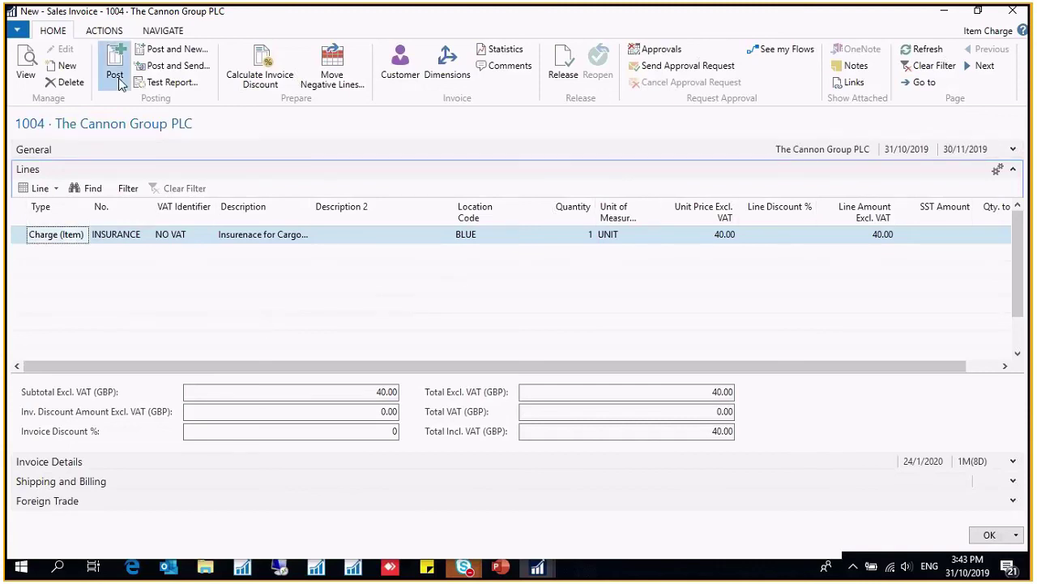
{"action": "left_click", "coordinate": [513, 303]}
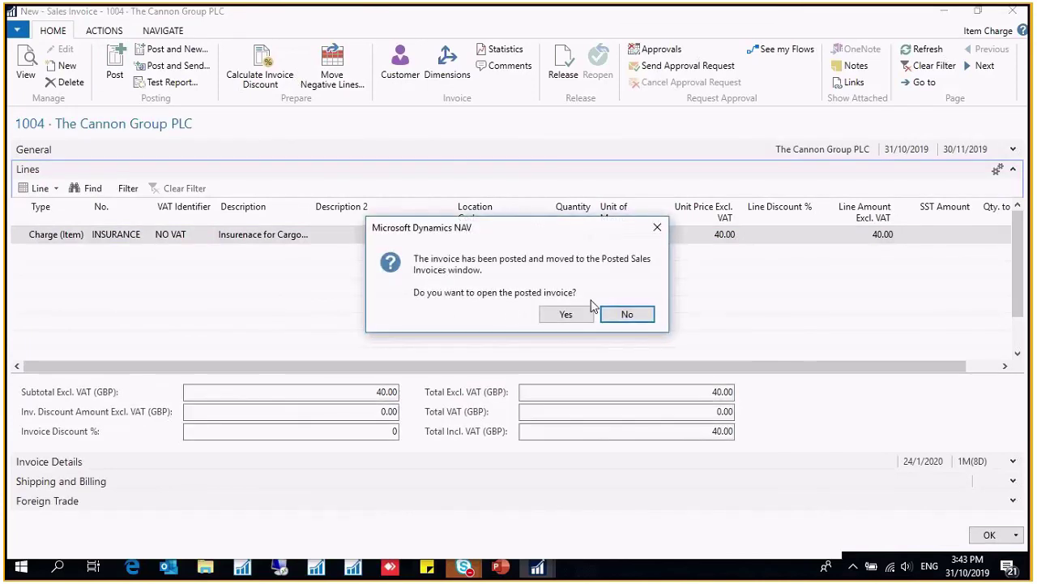
{"action": "left_click", "coordinate": [572, 315]}
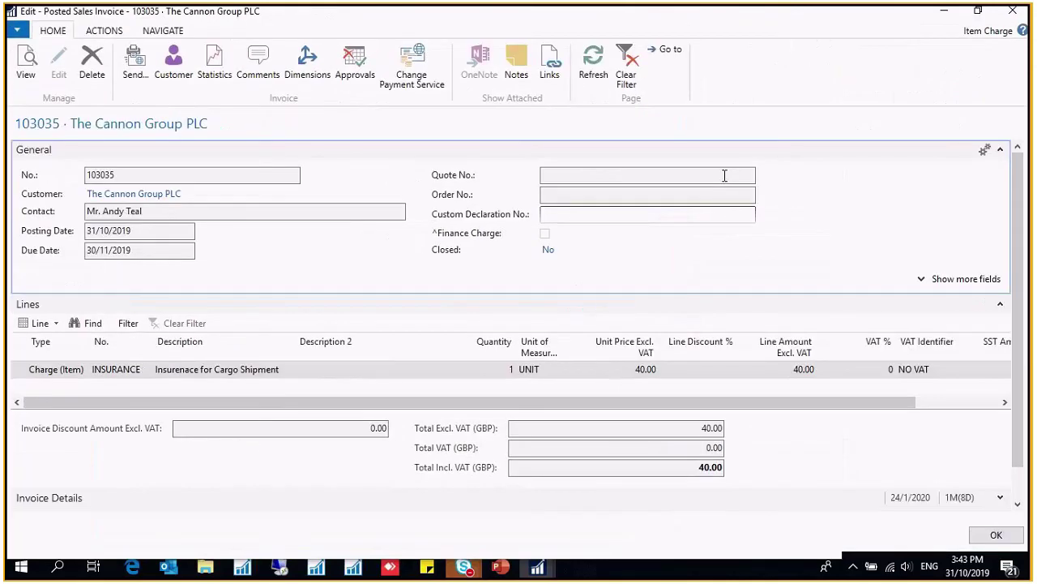
Collapse the posted invoice's General section and inspect the INSURANCE charge line and its available line functions
{"action": "left_click", "coordinate": [1000, 149]}
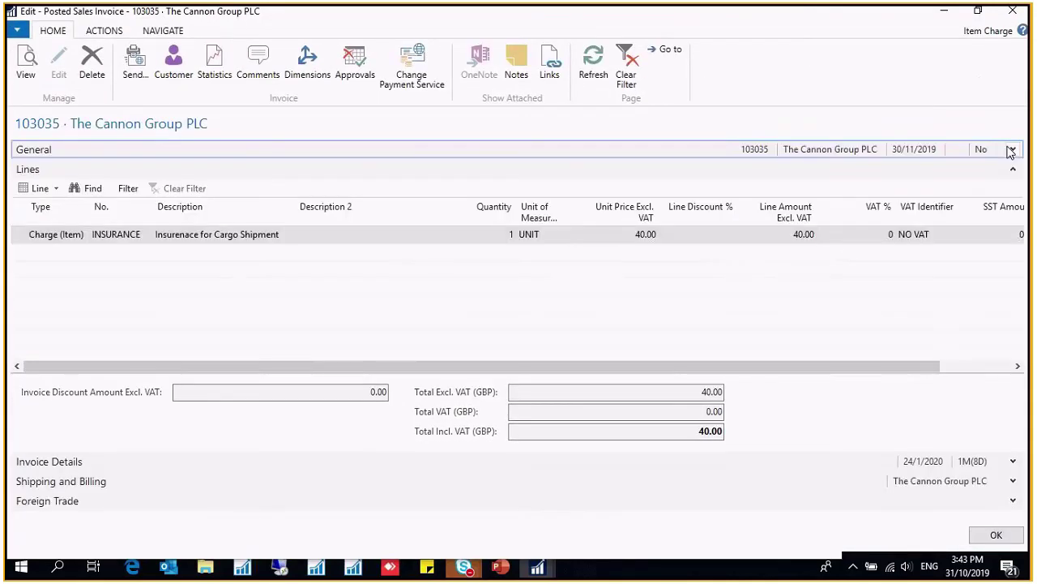
{"action": "left_click", "coordinate": [22, 238]}
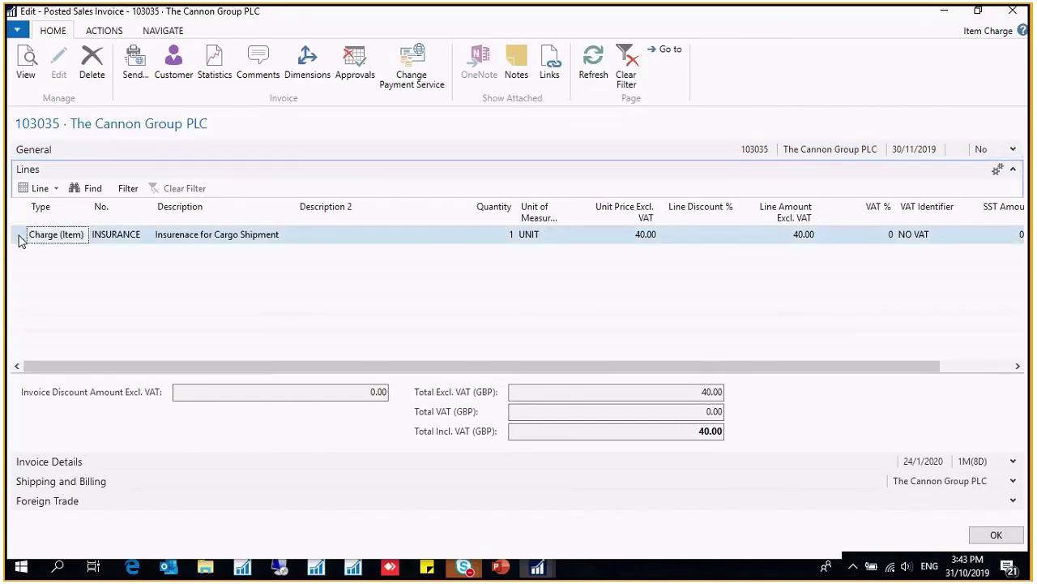
{"action": "left_click", "coordinate": [56, 188]}
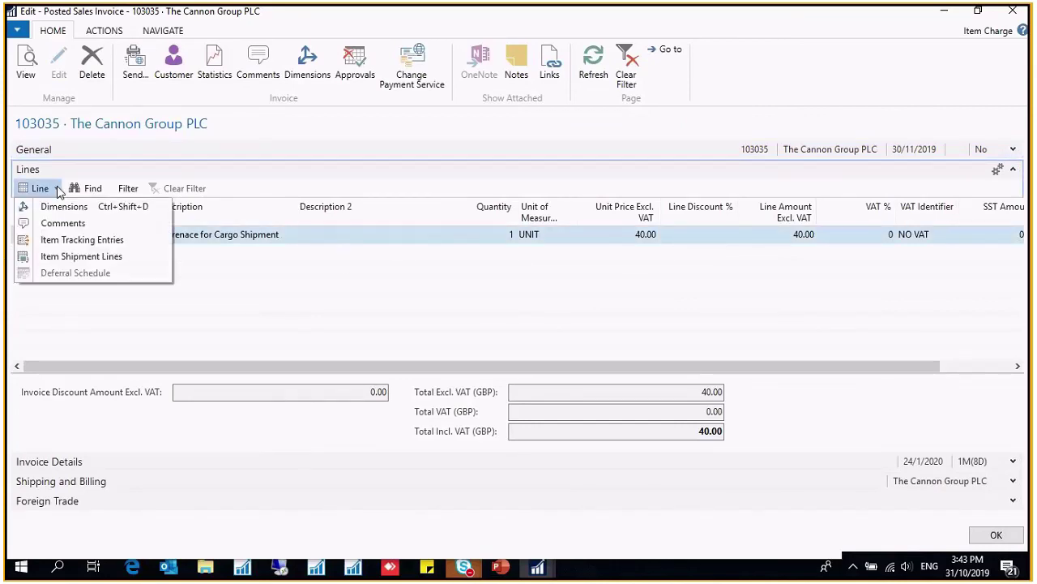
{"action": "left_click", "coordinate": [346, 285]}
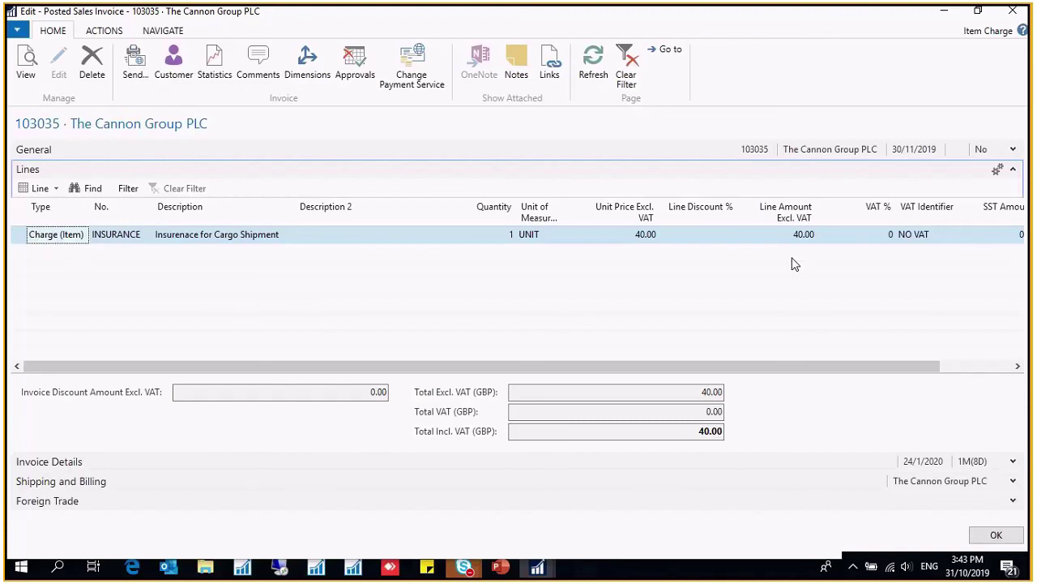
Reopen the Customer/Item Sales report, check its customer No. and Item No. 1900-S filters, and preview it
{"action": "left_click", "coordinate": [539, 566]}
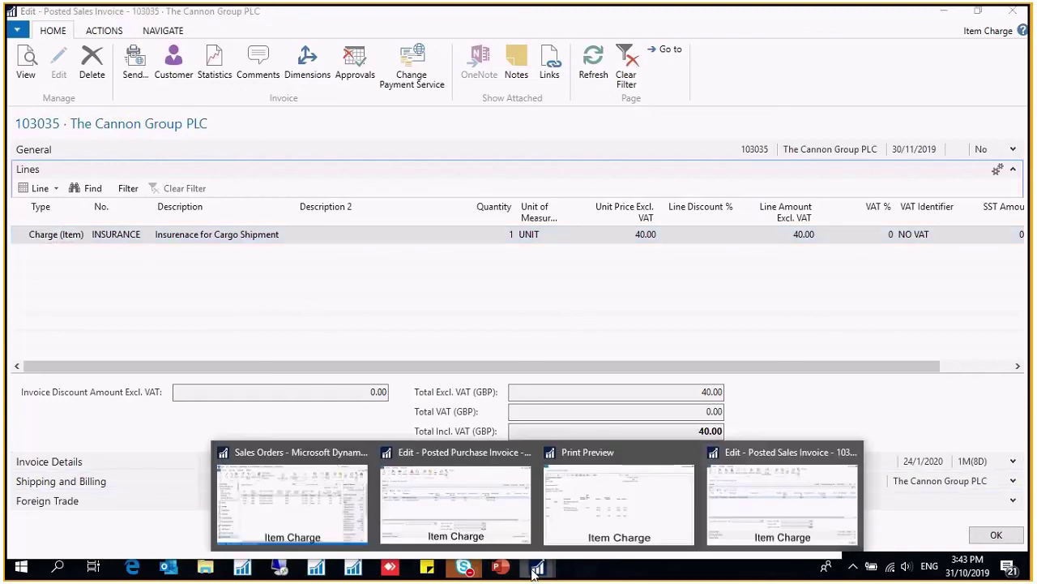
{"action": "left_click", "coordinate": [274, 525]}
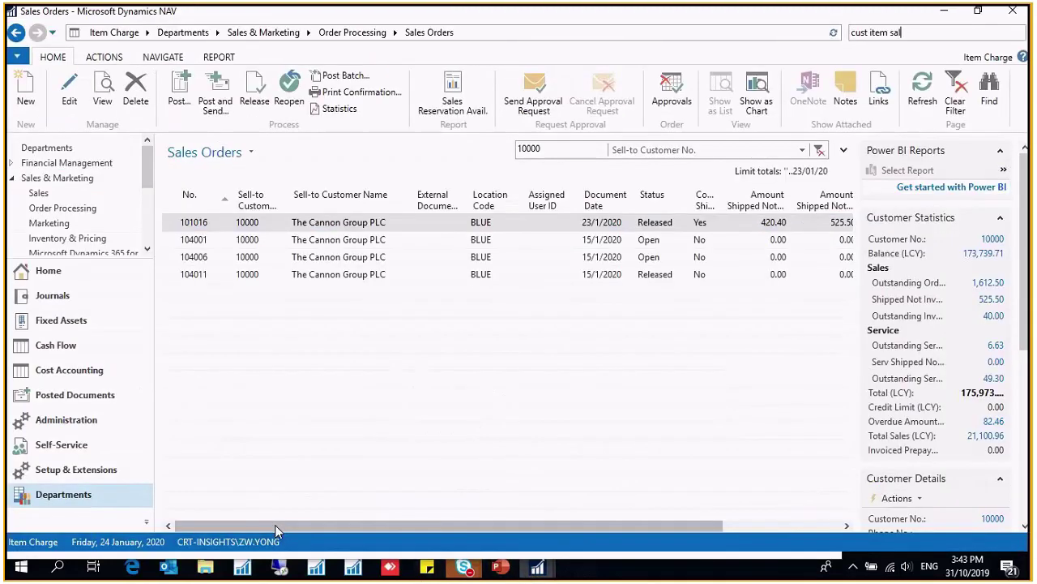
{"action": "left_click", "coordinate": [923, 29]}
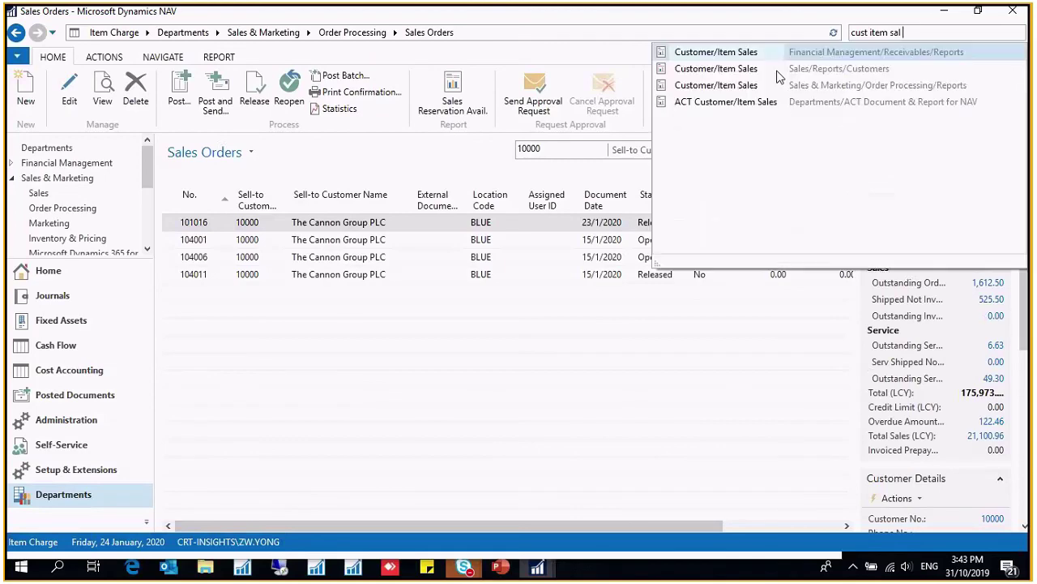
{"action": "left_click", "coordinate": [735, 54]}
{"action": "left_click", "coordinate": [419, 282]}
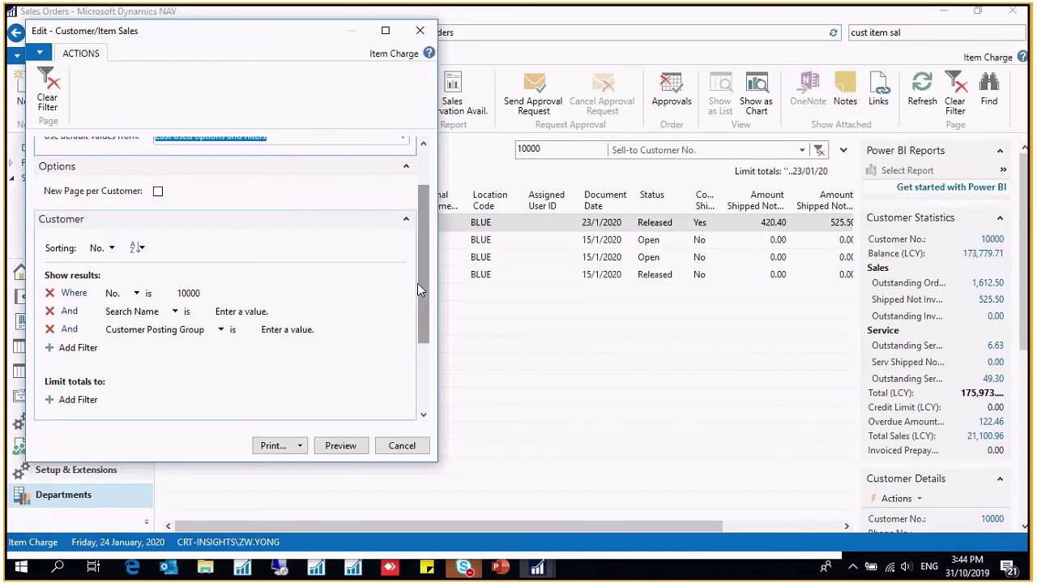
{"action": "left_click", "coordinate": [235, 297]}
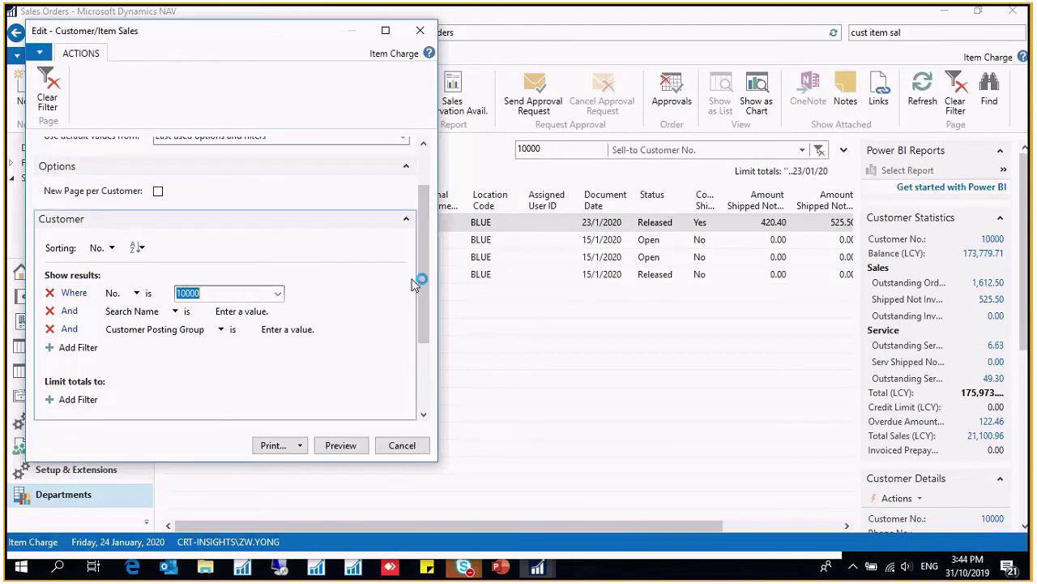
{"action": "scroll", "coordinate": [424, 271], "scroll_direction": "down", "scroll_amount": 3}
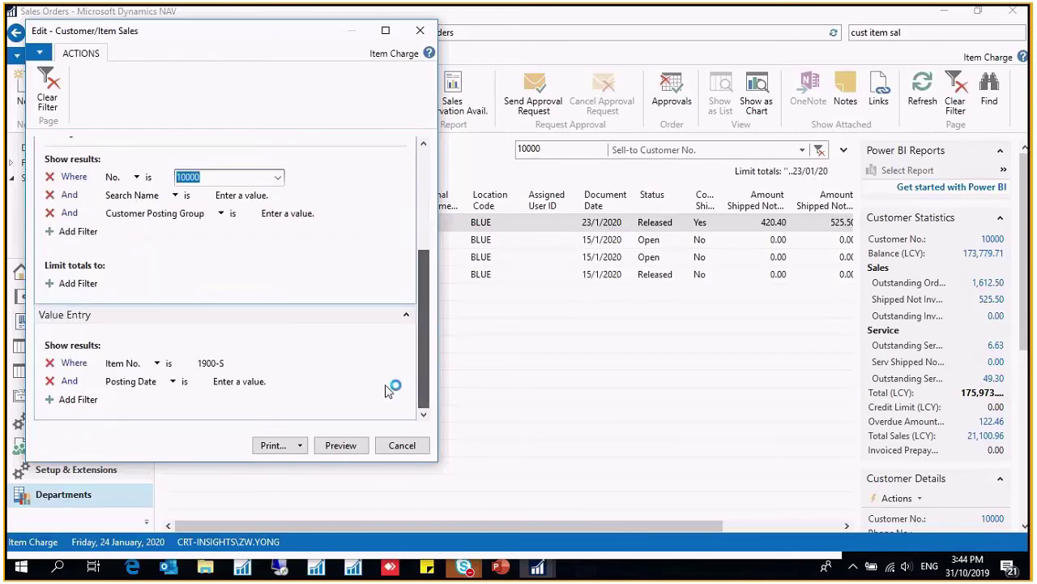
{"action": "left_click", "coordinate": [237, 366]}
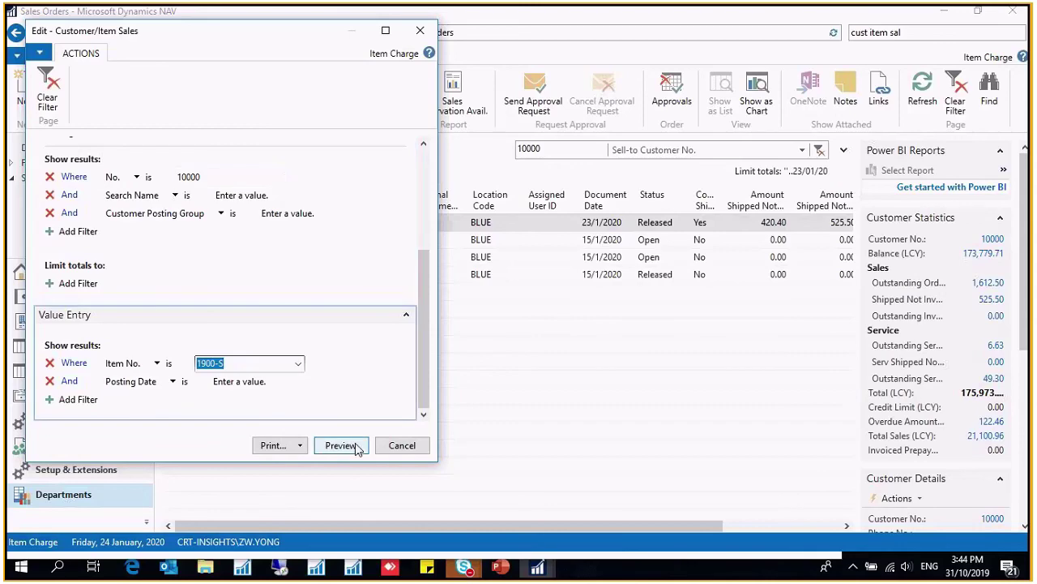
{"action": "left_click", "coordinate": [342, 445]}
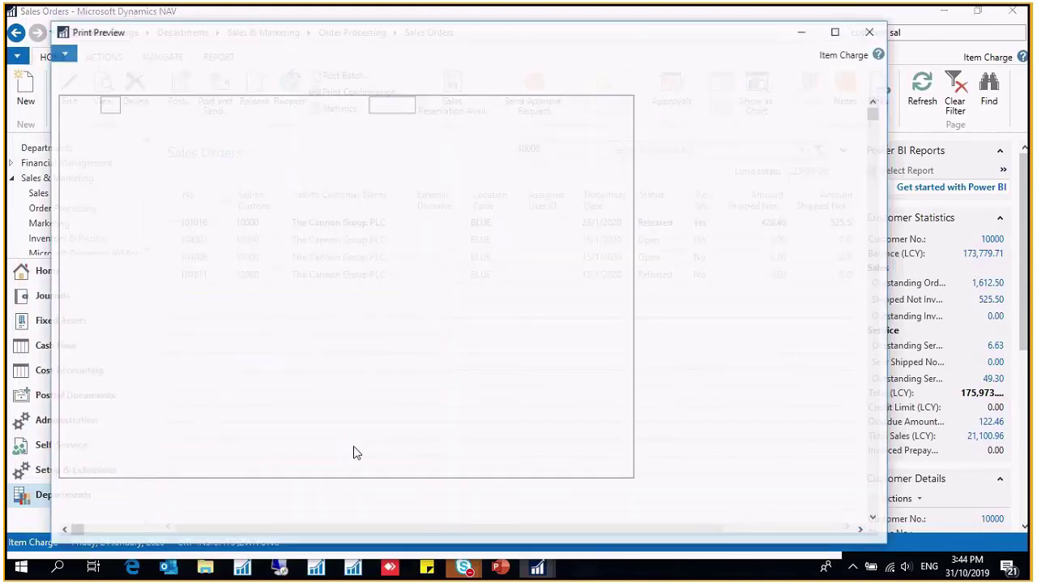
Arrange the new and earlier Customer/Item Sales previews side by side to compare amount, profit and profit % for item 1900-S
{"action": "left_click_drag", "start_coordinate": [562, 37], "coordinate": [924, 5]}
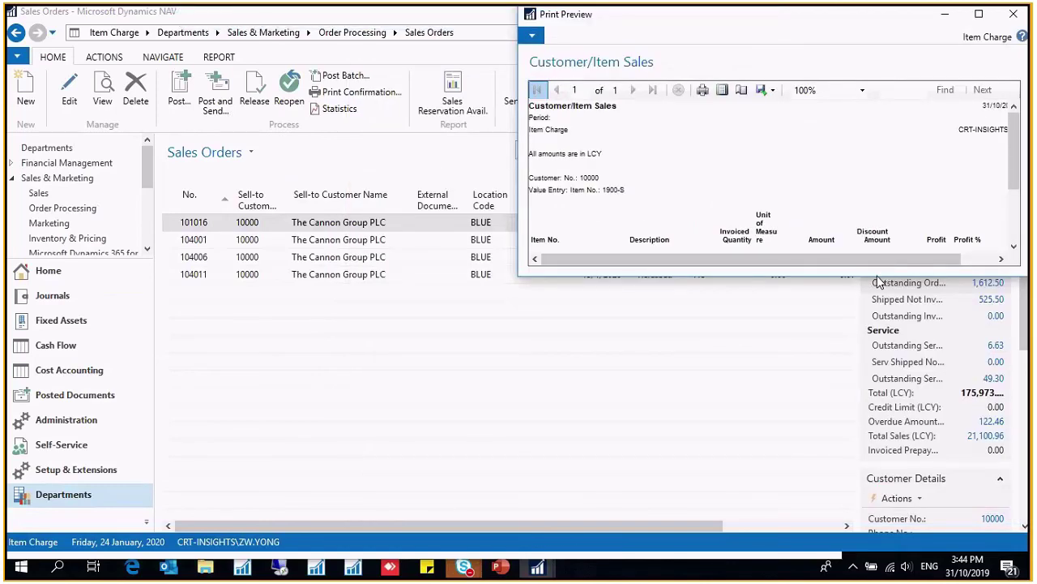
{"action": "left_click_drag", "start_coordinate": [879, 278], "coordinate": [875, 557]}
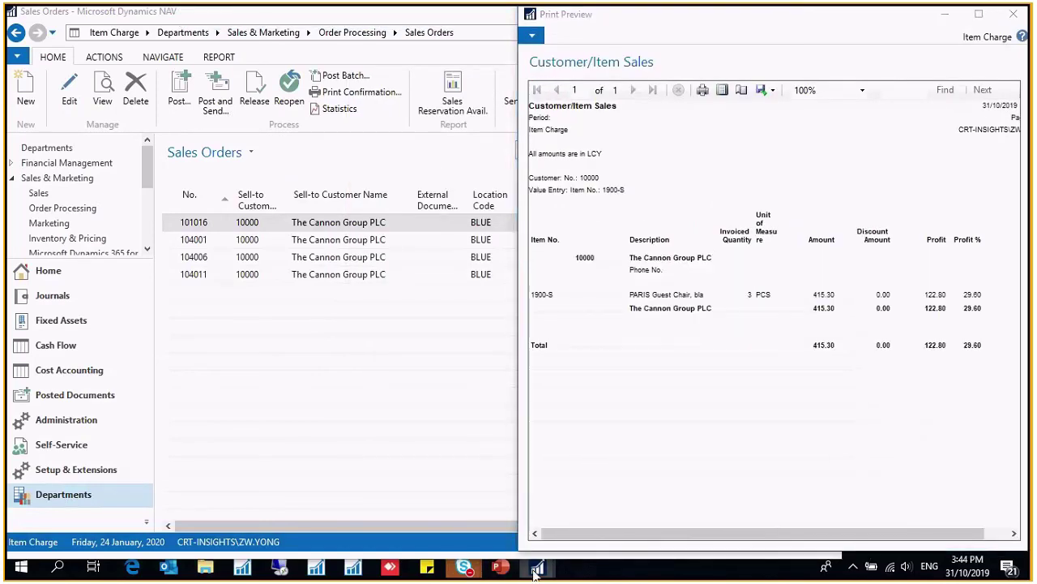
{"action": "mouse_move", "coordinate": [535, 571]}
{"action": "left_click", "coordinate": [556, 506]}
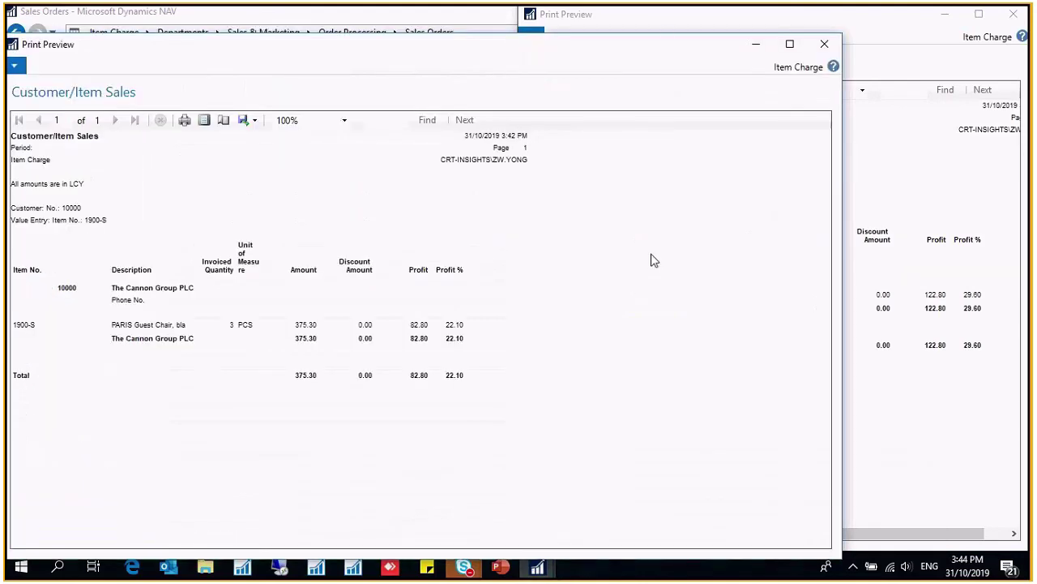
{"action": "left_click_drag", "start_coordinate": [655, 67], "coordinate": [5, 174]}
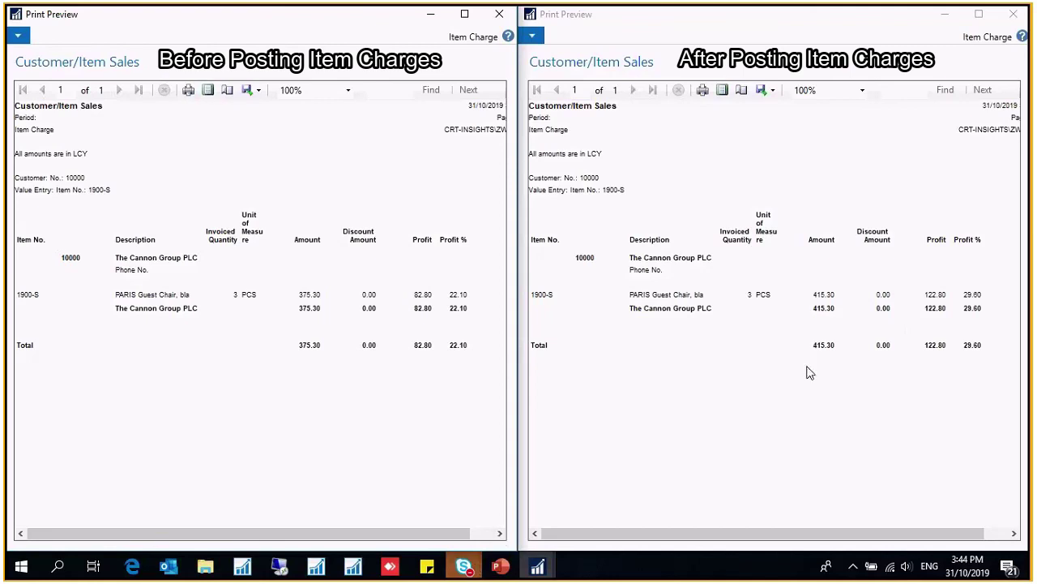
{"action": "left_click", "coordinate": [851, 31]}
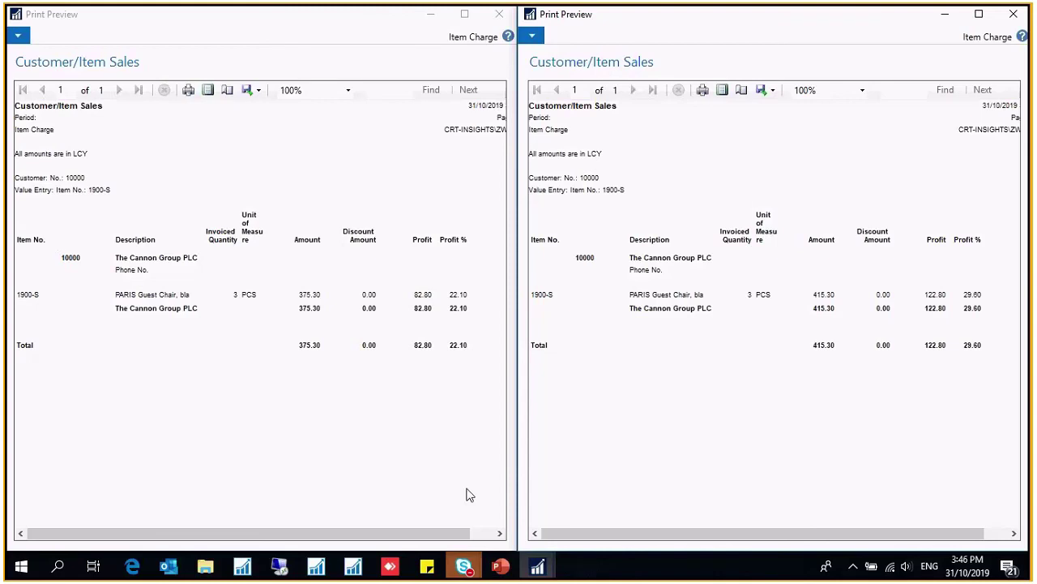
Switch to the PowerPoint presentation and show the closing Thank You slide
{"action": "left_click", "coordinate": [500, 566]}
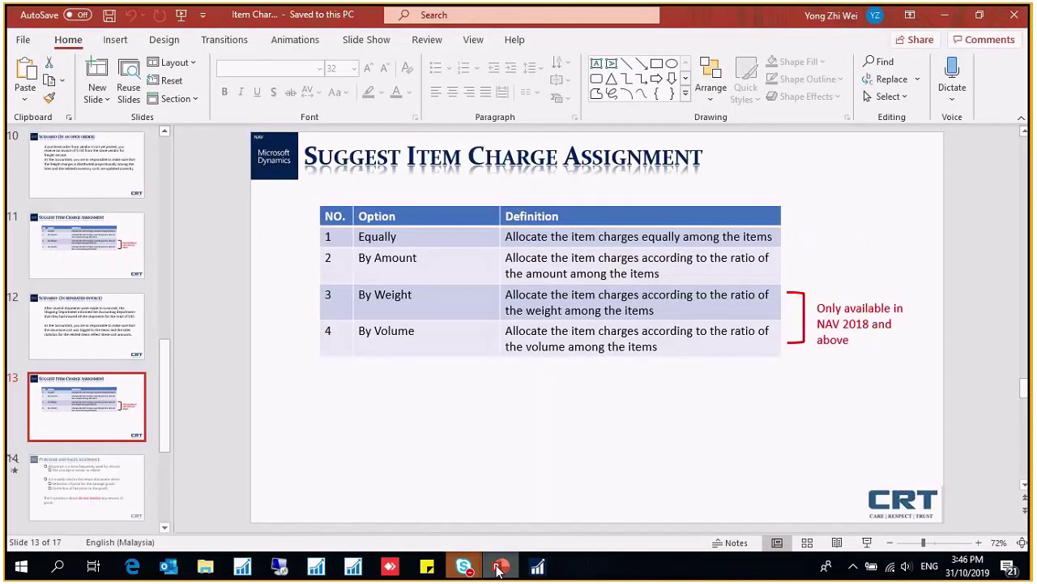
{"action": "scroll", "coordinate": [86, 509], "scroll_direction": "down", "scroll_amount": 3}
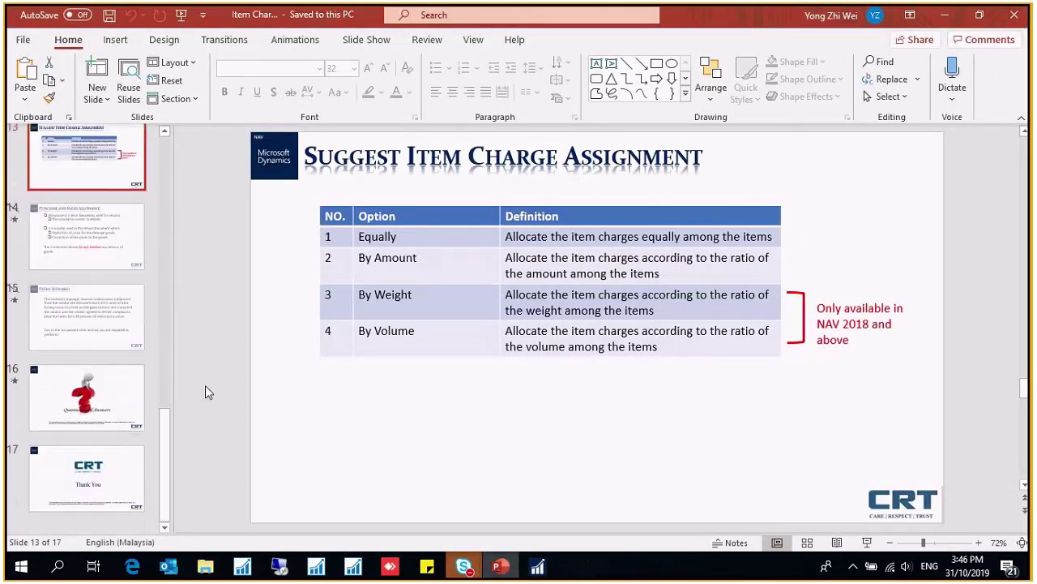
{"action": "key", "text": "End"}
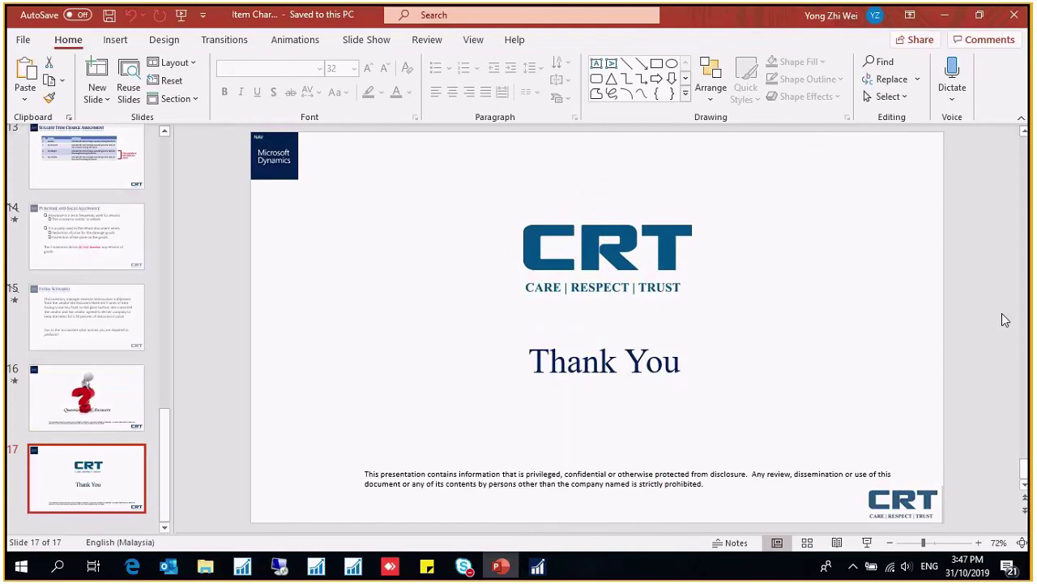